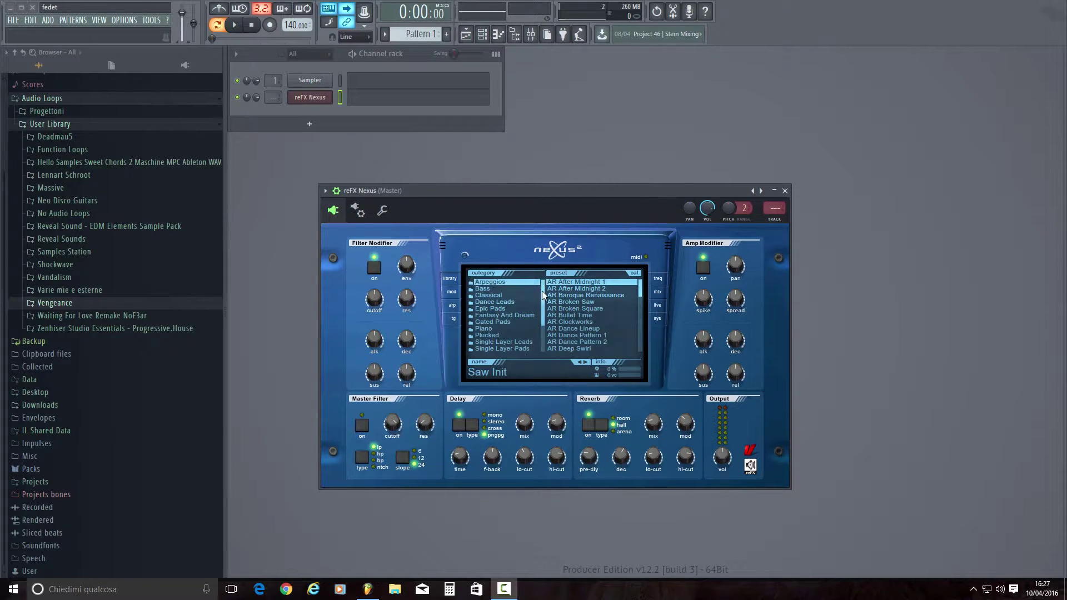
# Step: Browse the Nexus preset categories from Arpeggios through Single Layer Pads and look over the remaining categories
pyautogui.moveTo(542, 294); pyautogui.dragTo(542, 296)
pyautogui.click(497, 284)
pyautogui.click(494, 291)
pyautogui.click(494, 295)
pyautogui.click(497, 302)
pyautogui.click(501, 309)
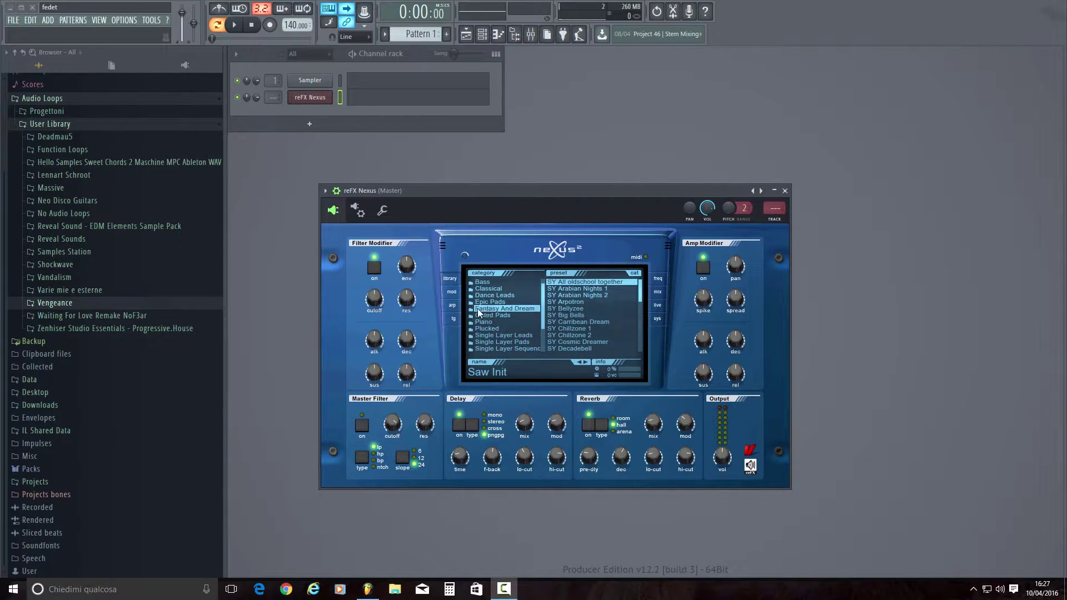
pyautogui.click(505, 315)
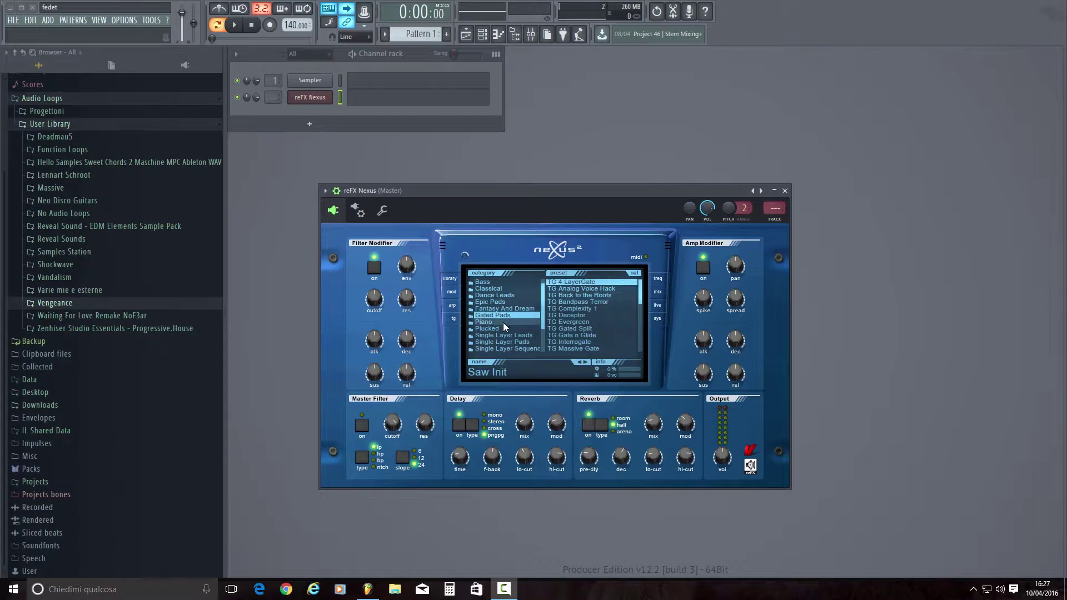
pyautogui.click(502, 323)
pyautogui.click(500, 329)
pyautogui.click(502, 335)
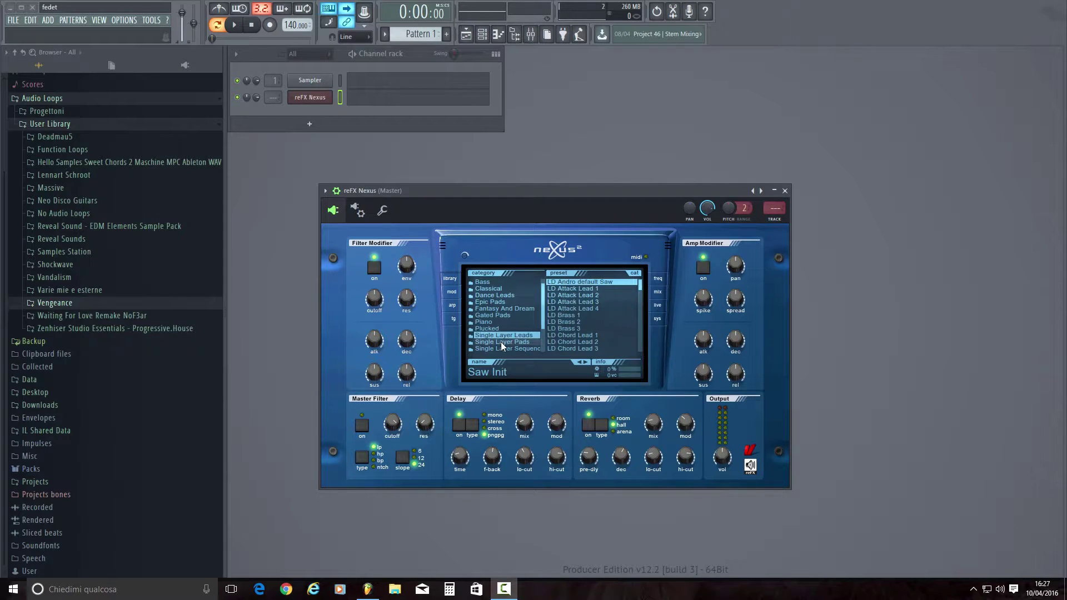
pyautogui.click(491, 340)
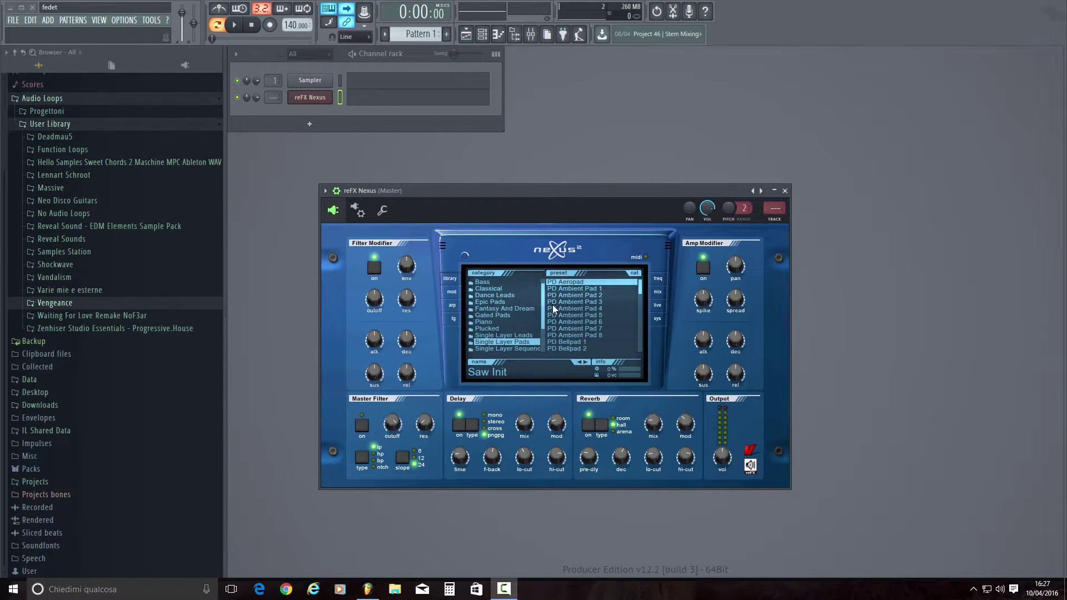
pyautogui.moveTo(544, 302); pyautogui.dragTo(543, 324)
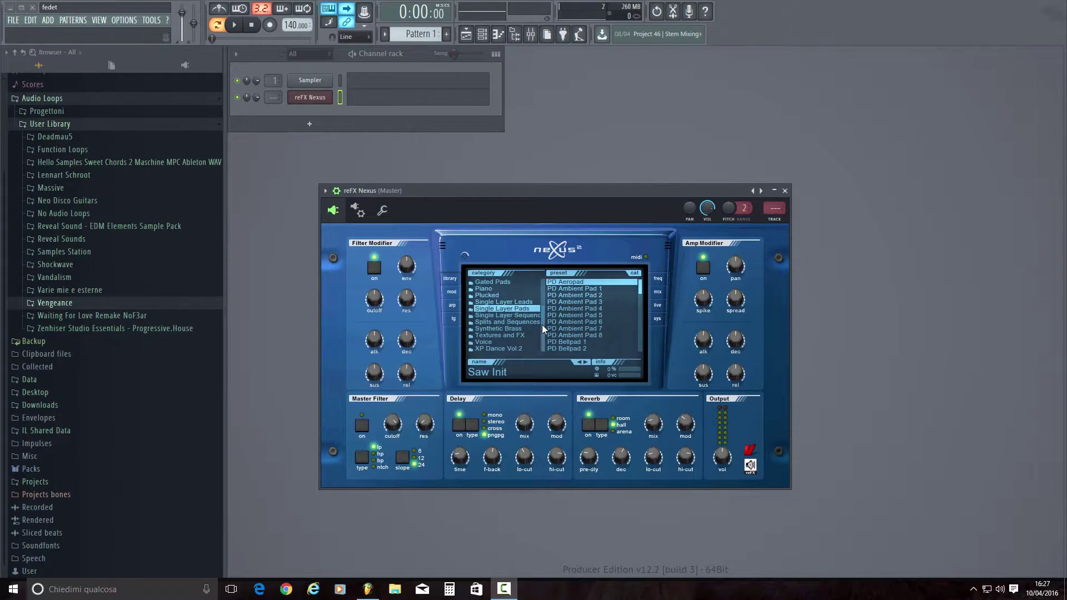
pyautogui.moveTo(541, 324); pyautogui.dragTo(542, 298)
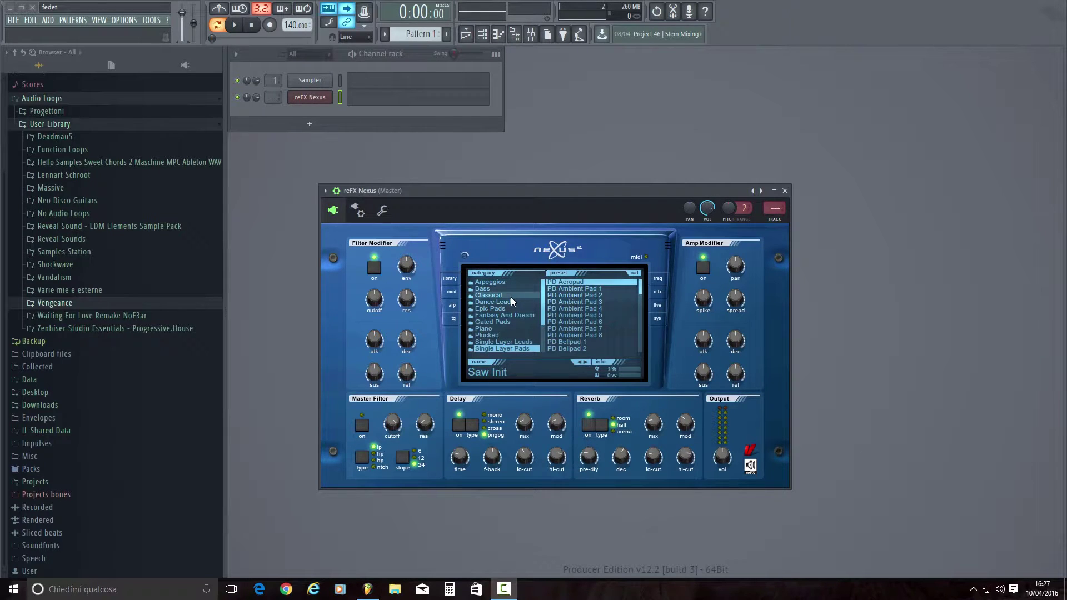
# Step: Look through the Dance Leads presets and load LD Square Lead 2 from Single Layer Leads
pyautogui.click(493, 302)
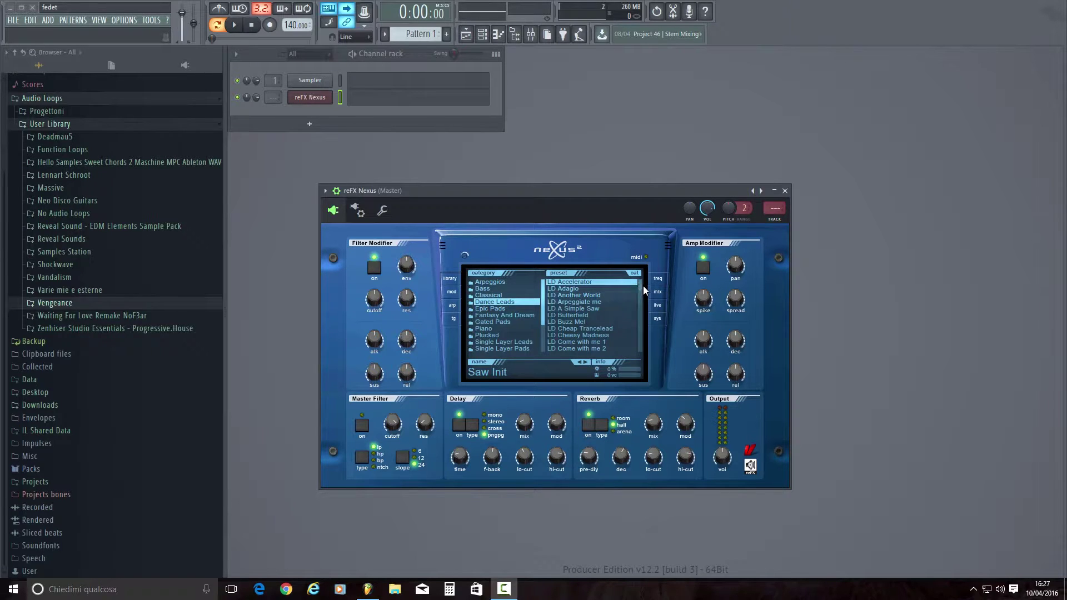
pyautogui.moveTo(639, 285); pyautogui.dragTo(635, 338)
pyautogui.click(512, 342)
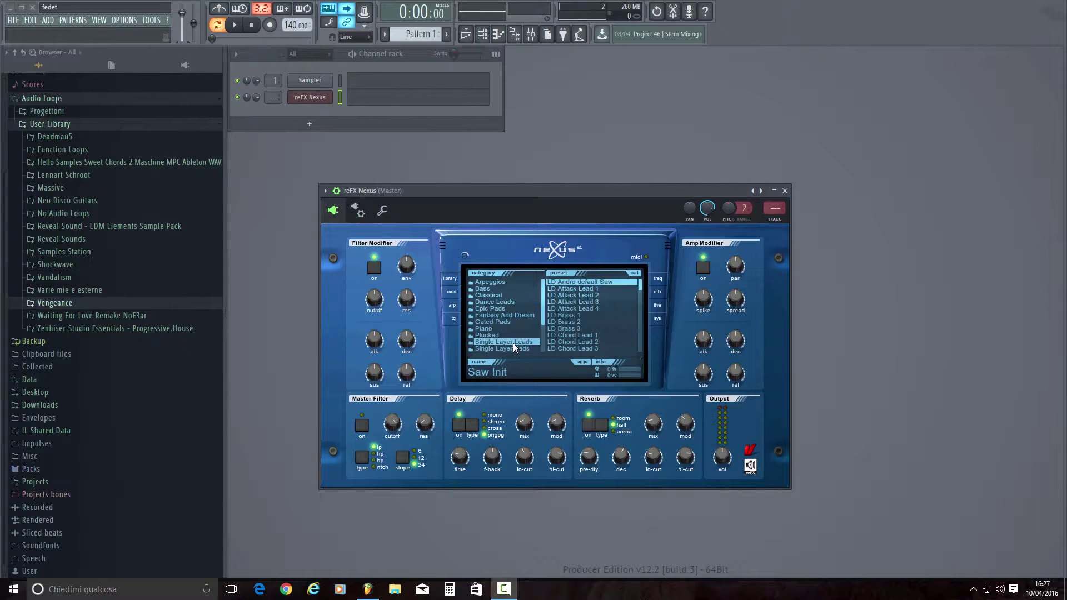
pyautogui.moveTo(641, 286); pyautogui.dragTo(637, 346)
pyautogui.click(601, 334)
# Step: Play several notes to audition the LD Square Lead 2 preset
pyautogui.click(534, 192)
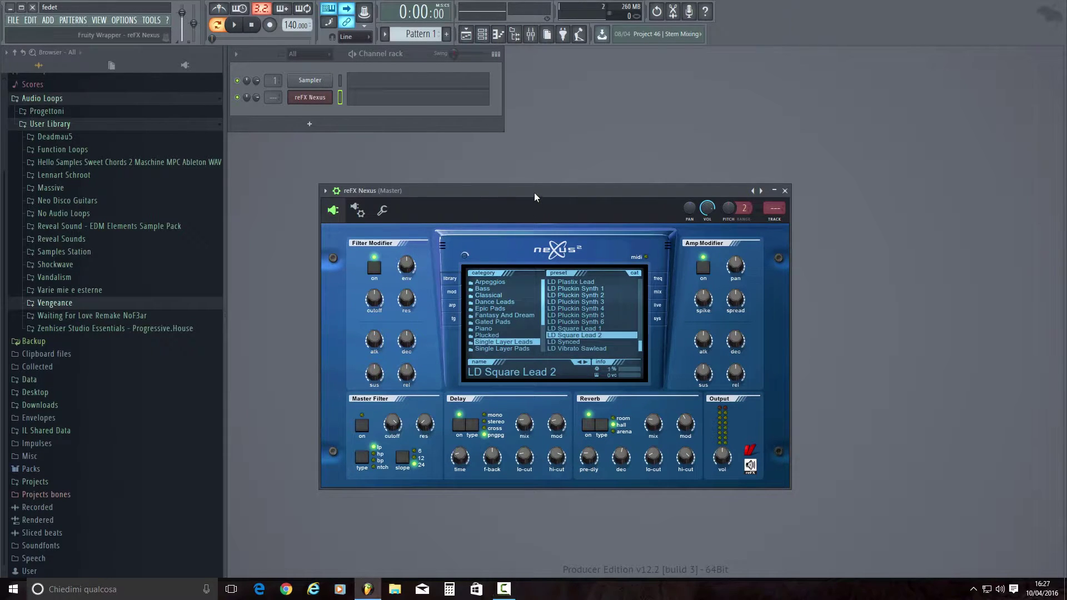
pyautogui.press('x')
pyautogui.press('m')
pyautogui.press('b')
pyautogui.click(565, 334)
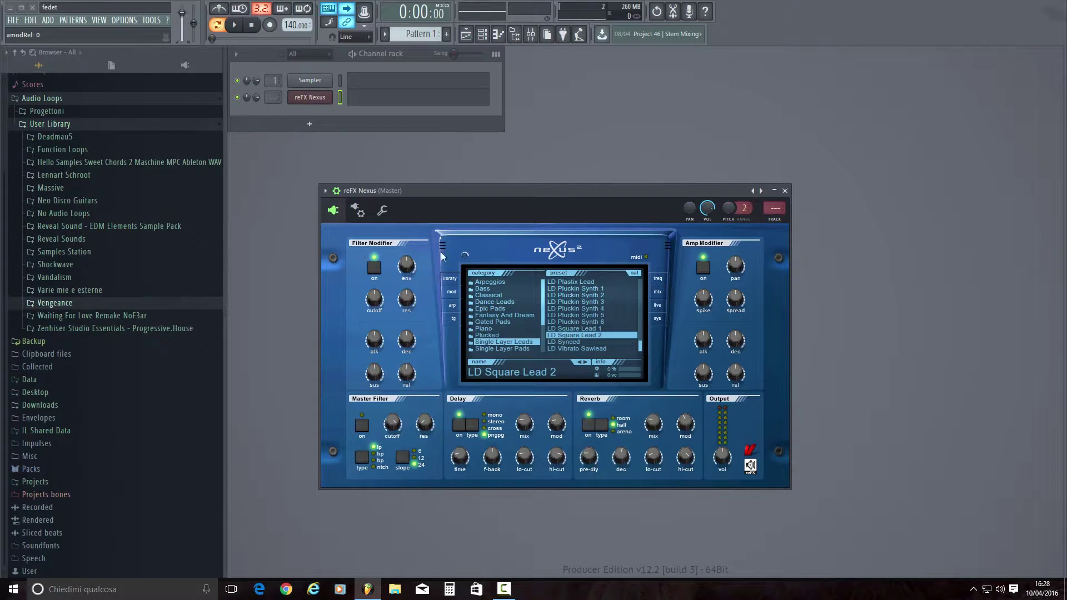
# Step: Try a different Filter Modifier cutoff on the lead sound and reset it to 0
pyautogui.moveTo(412, 298)
pyautogui.moveTo(371, 300)
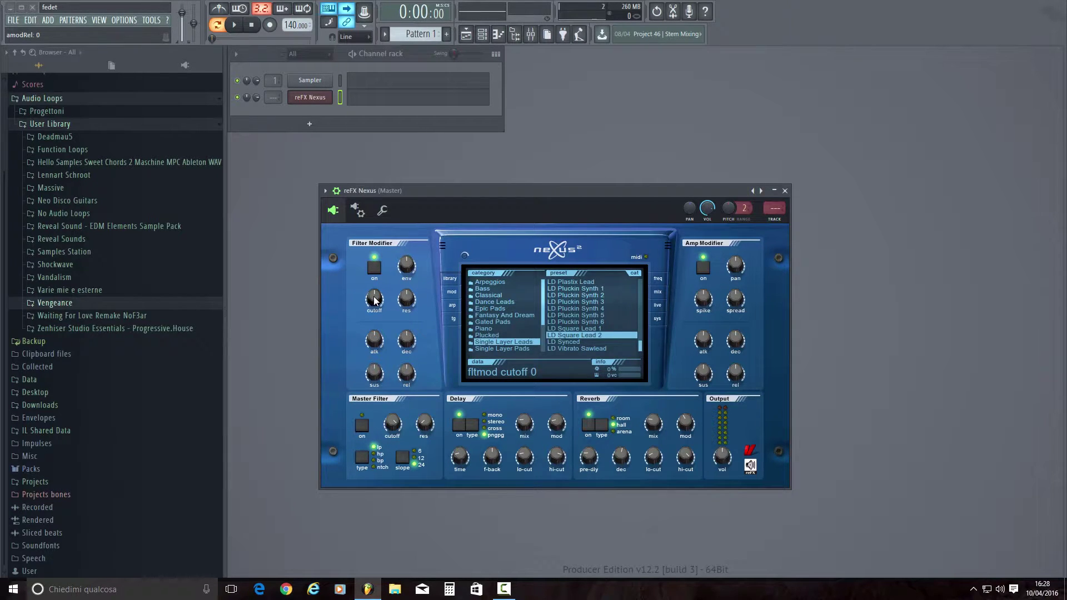
pyautogui.moveTo(376, 300)
pyautogui.mouseDown()
pyautogui.moveTo(380, 278)
pyautogui.moveTo(377, 315)
pyautogui.moveTo(369, 312)
pyautogui.mouseUp()
pyautogui.keyDown('ctrl'); pyautogui.click(372, 305); pyautogui.keyUp('ctrl')
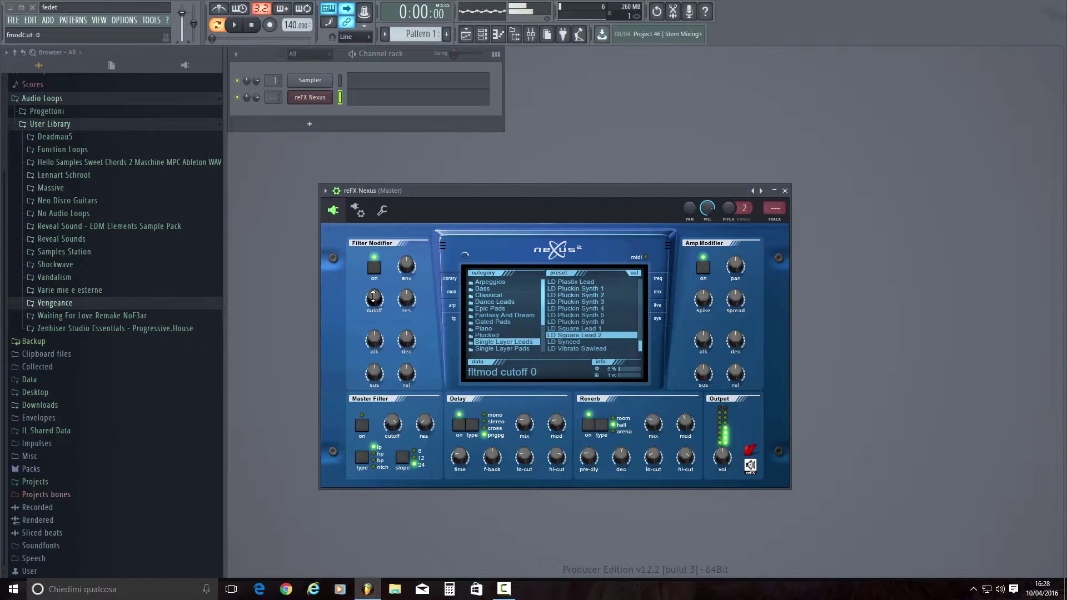
pyautogui.click(253, 25)
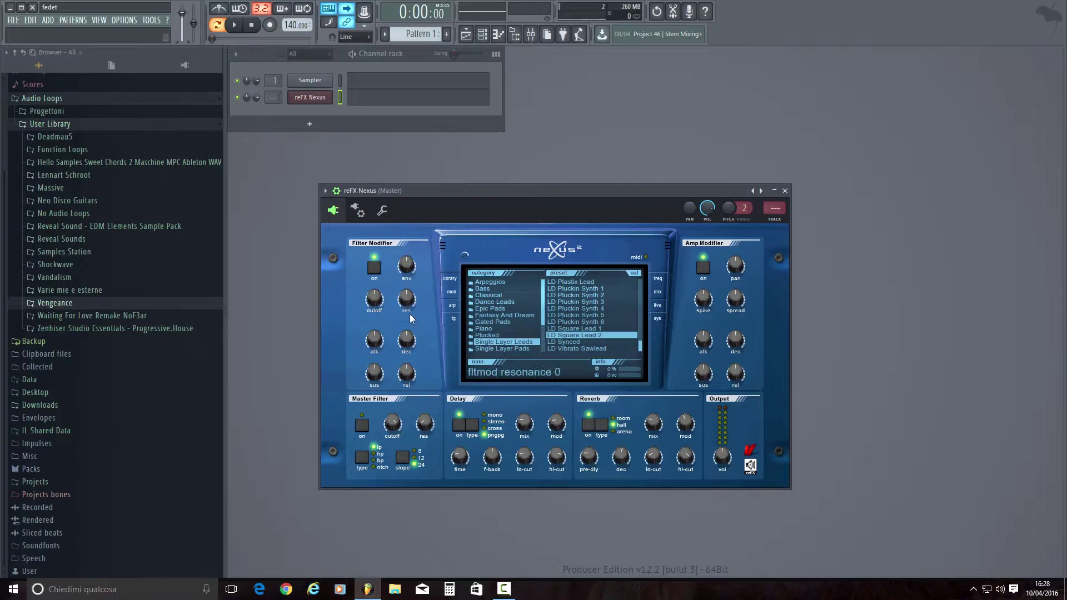
pyautogui.moveTo(415, 275)
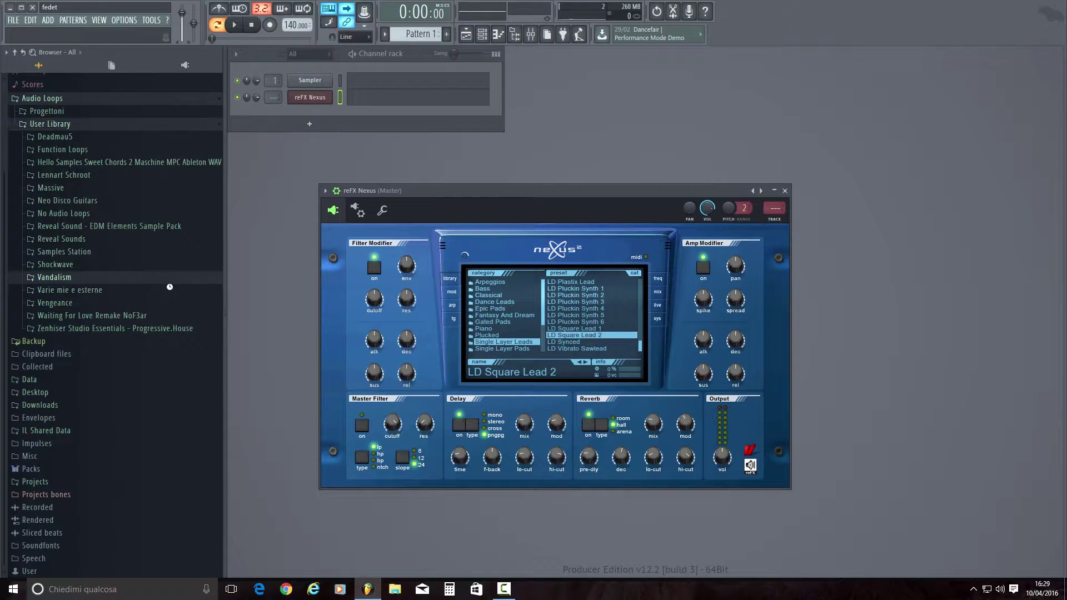
# Step: Load the UPHL_12 MIDI file from Vandalism Ultra Progressive House Love onto the reFX Nexus channel and play it at 128 BPM
pyautogui.click(54, 277)
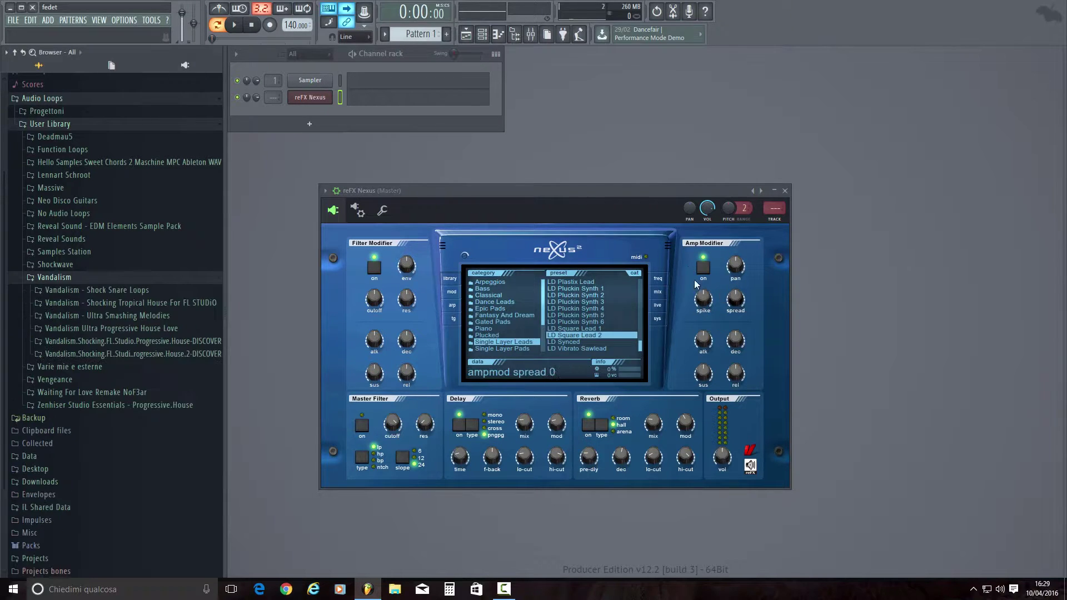
pyautogui.click(111, 328)
pyautogui.moveTo(105, 368); pyautogui.dragTo(385, 95)
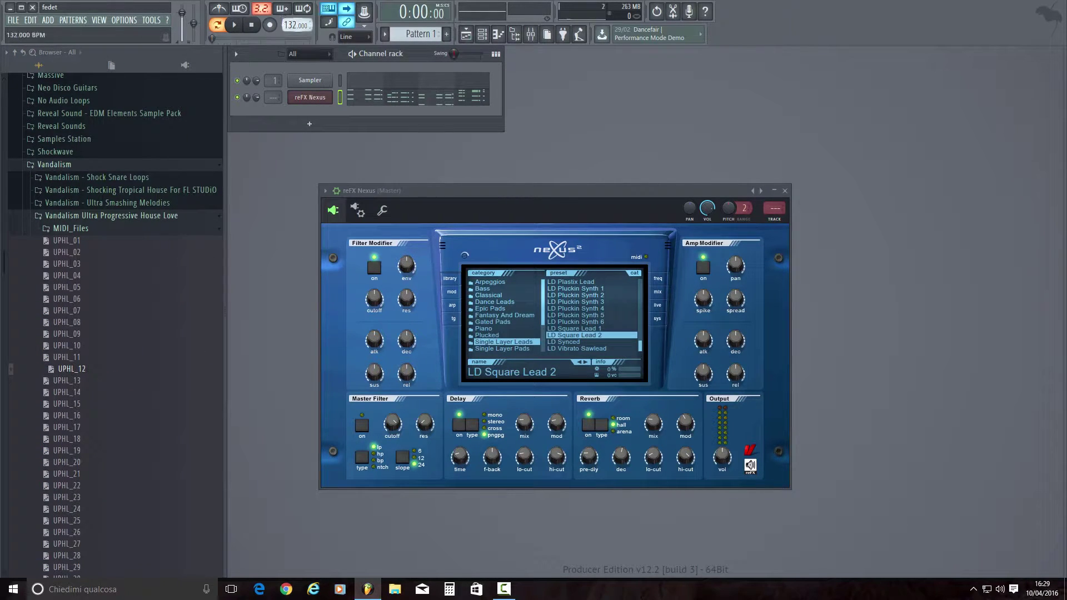
pyautogui.press('space')
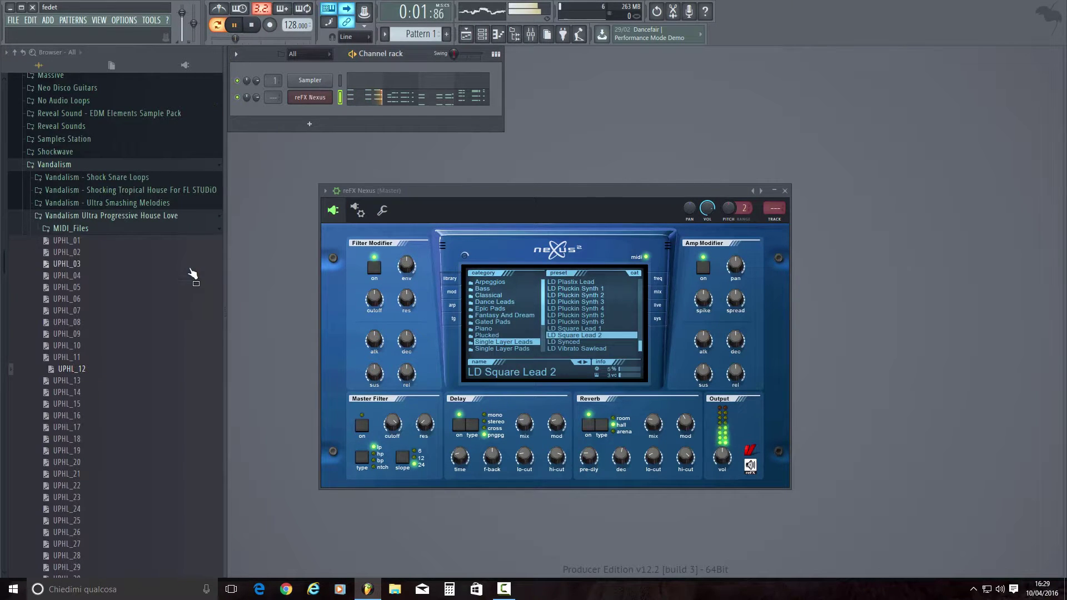
pyautogui.press('space')
# Step: Replace the reFX Nexus channel's notes with the UPHL_10 MIDI file and play the pattern
pyautogui.moveTo(125, 355); pyautogui.dragTo(398, 99)
pyautogui.press('space')
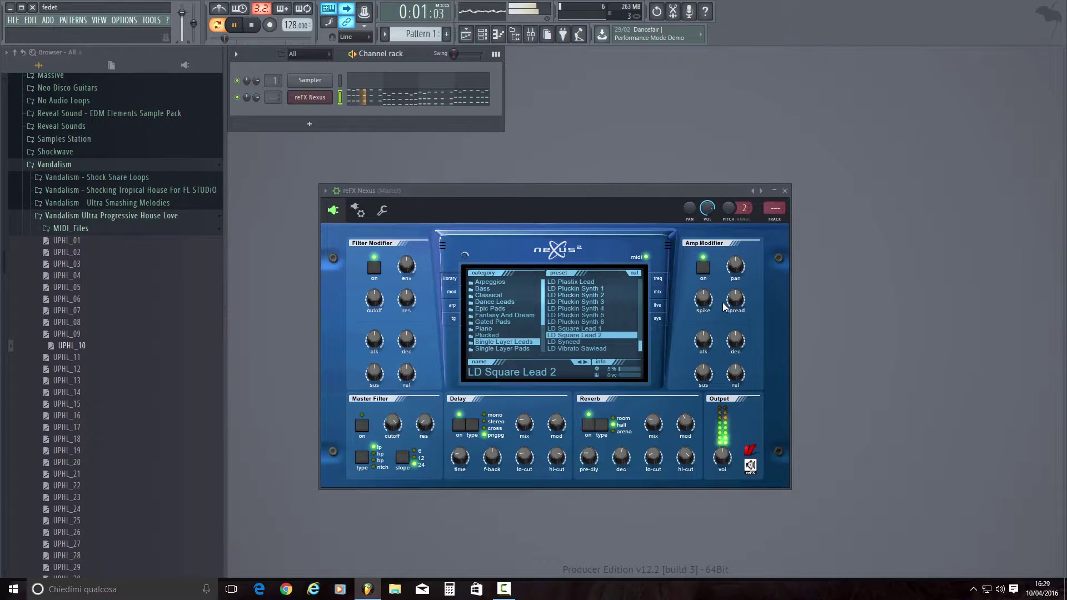
pyautogui.press('space')
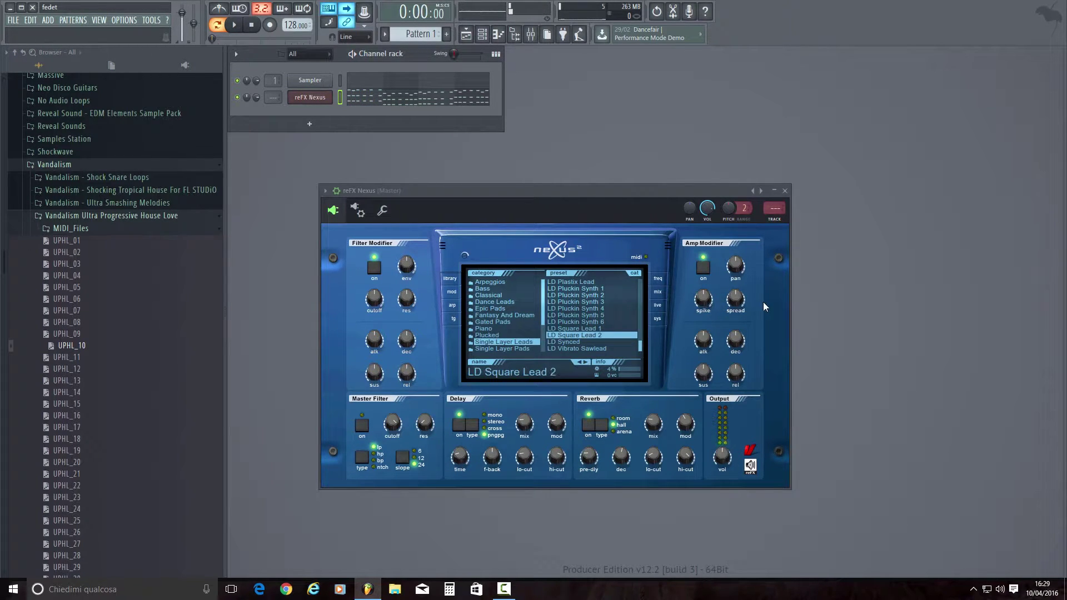
# Step: Try different Amp Modifier spike and spread amounts during pattern playback and return both to 0
pyautogui.press('space')
pyautogui.moveTo(703, 299); pyautogui.dragTo(712, 262)
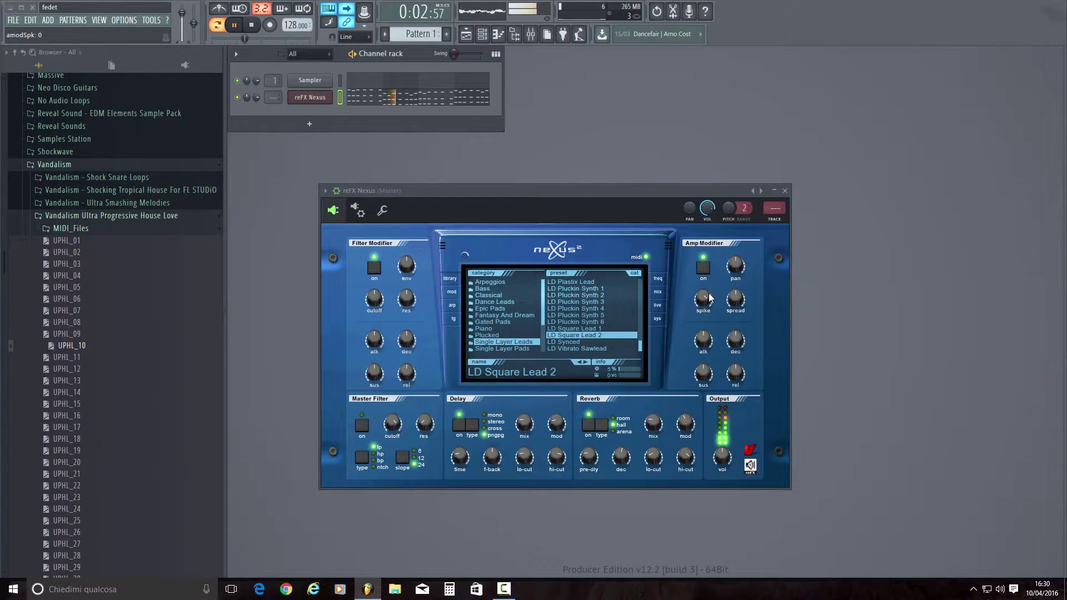
pyautogui.moveTo(707, 303); pyautogui.dragTo(743, 239)
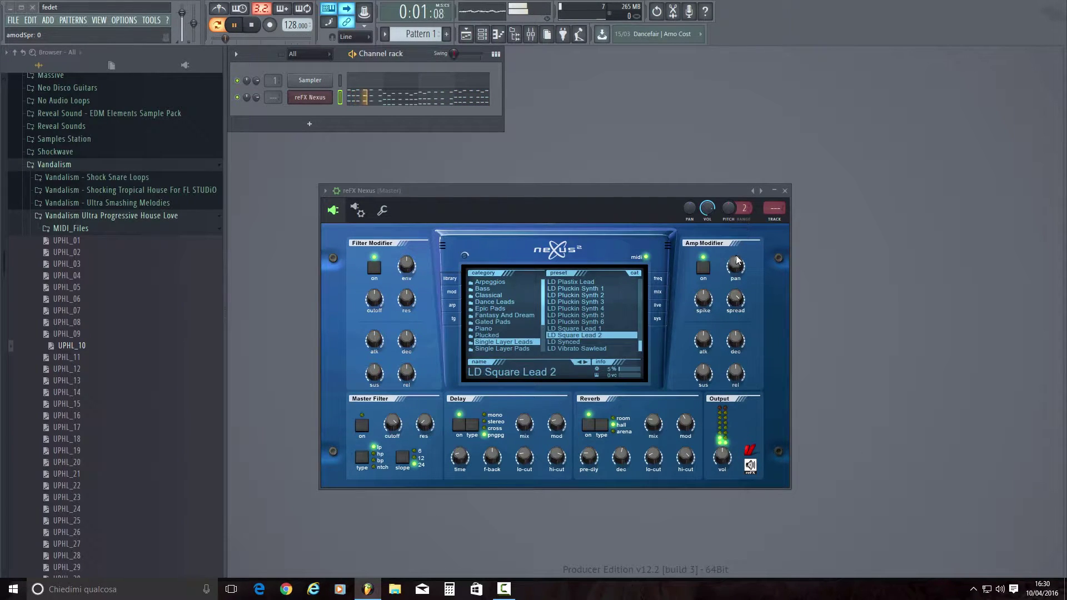
pyautogui.moveTo(730, 286); pyautogui.dragTo(724, 350)
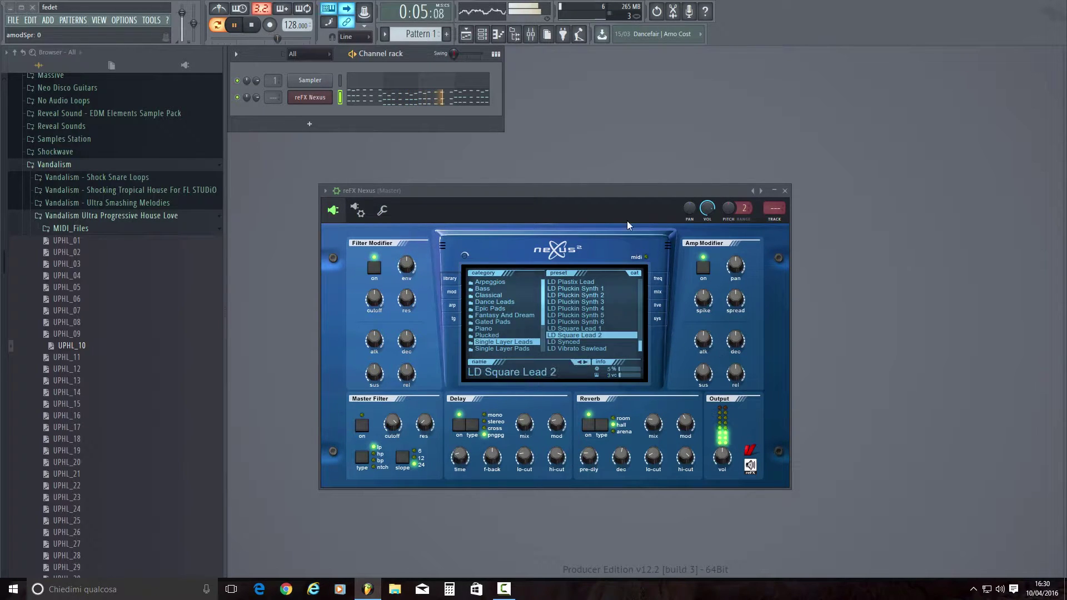
pyautogui.click(461, 192)
pyautogui.press('space')
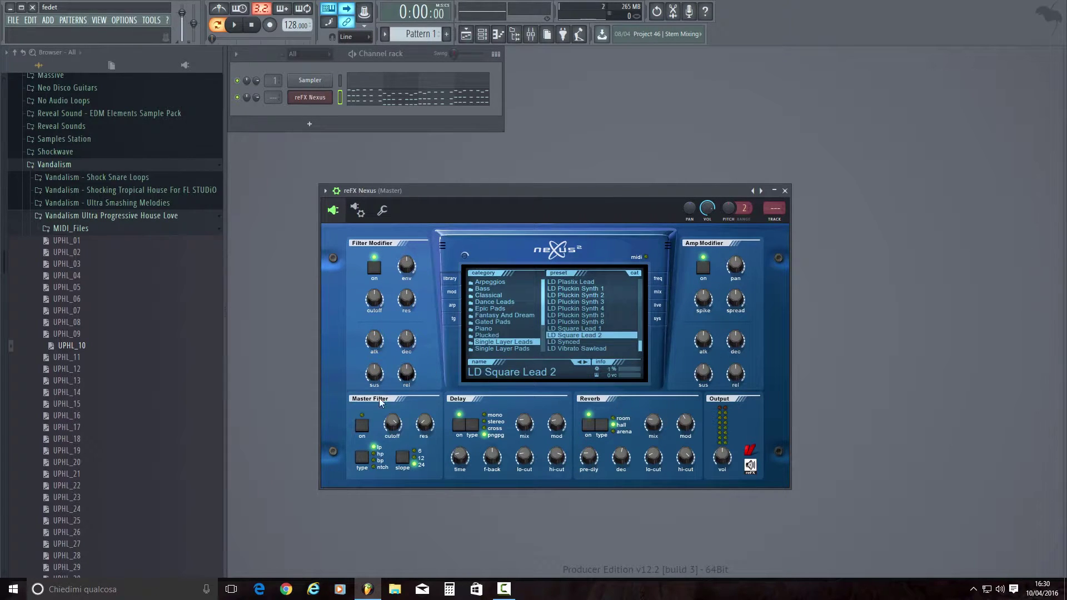
# Step: Try switching the Master Filter on and off and compare its filter types, returning to lp
pyautogui.click(365, 427)
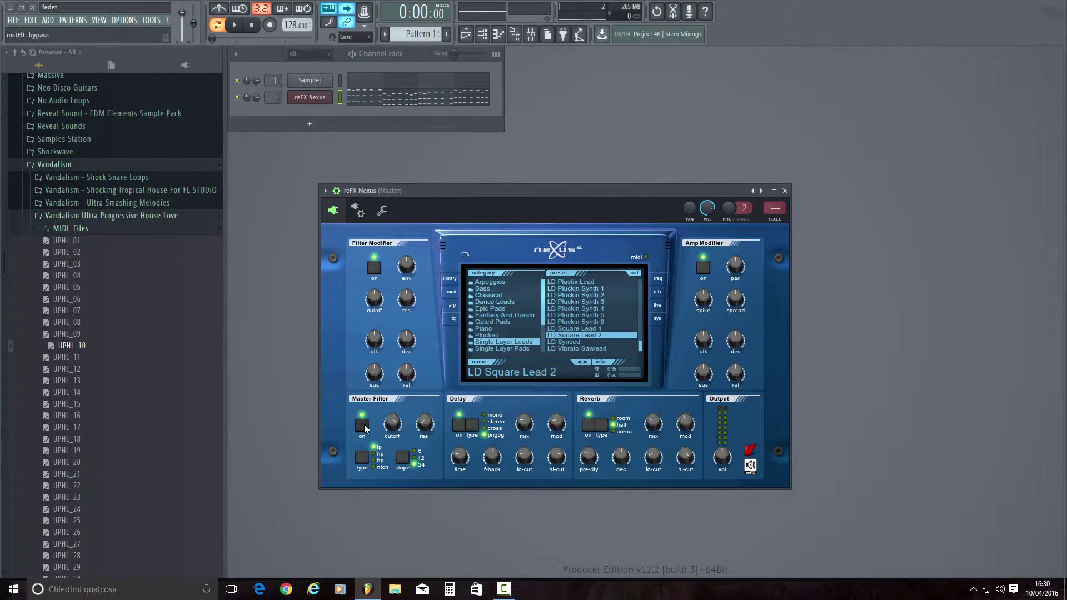
pyautogui.click(362, 426)
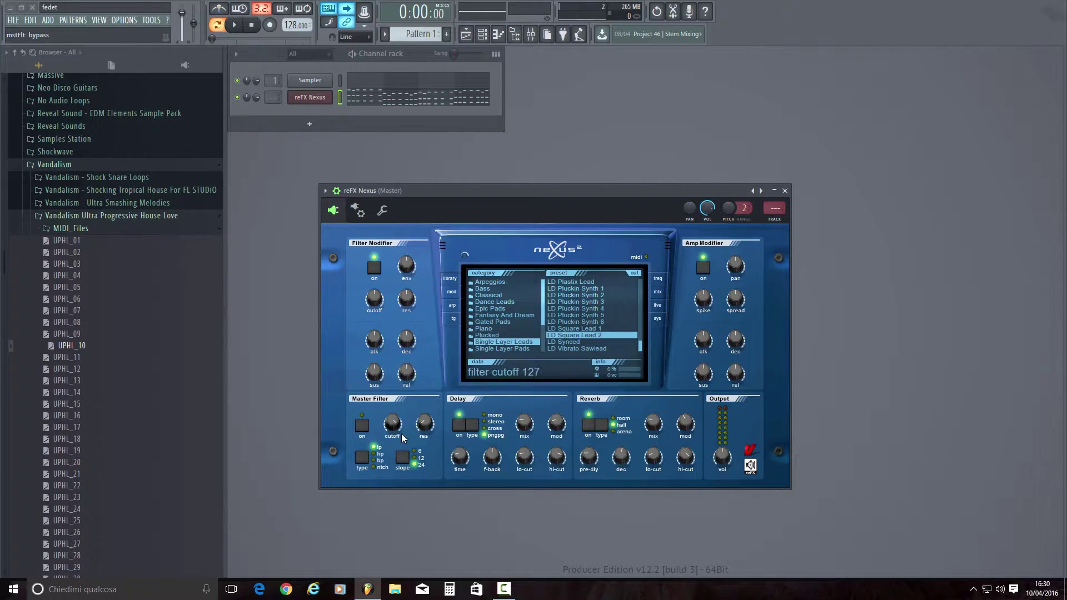
pyautogui.moveTo(392, 429)
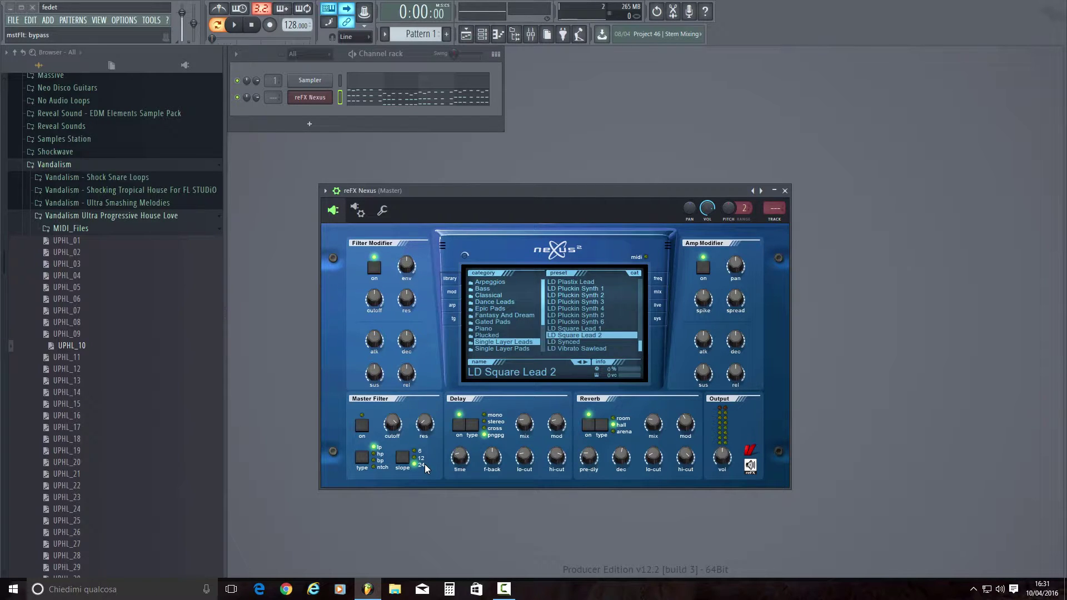
pyautogui.click(373, 454)
pyautogui.click(374, 461)
pyautogui.click(374, 468)
pyautogui.click(375, 447)
# Step: Examine the Delay and Reverb settings, including delay mix, feedback, low cut, reverb mix and decay
pyautogui.moveTo(452, 469)
pyautogui.moveTo(534, 416)
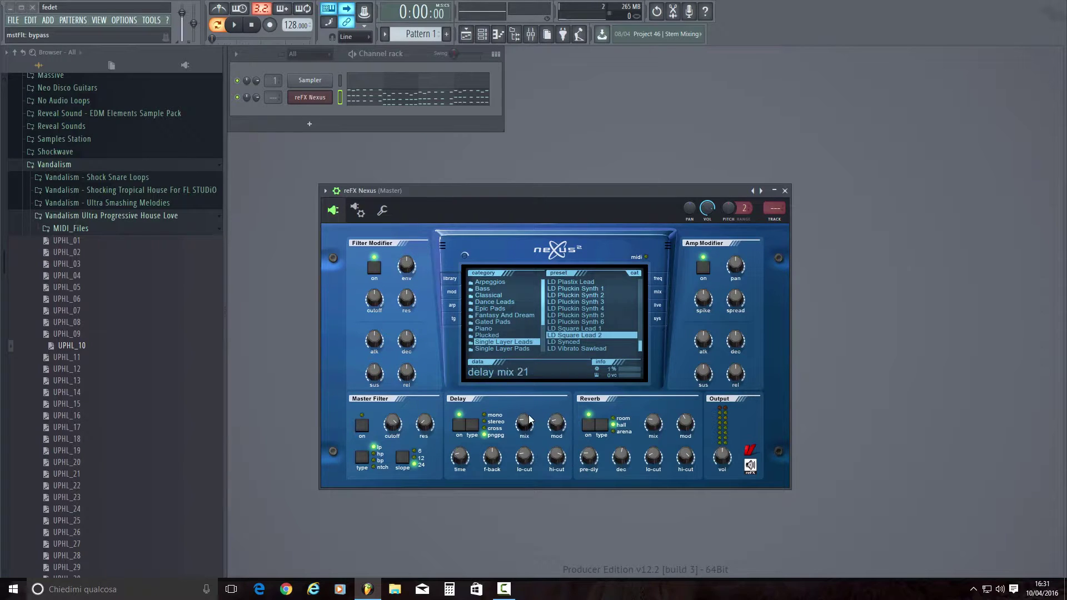
pyautogui.moveTo(654, 429)
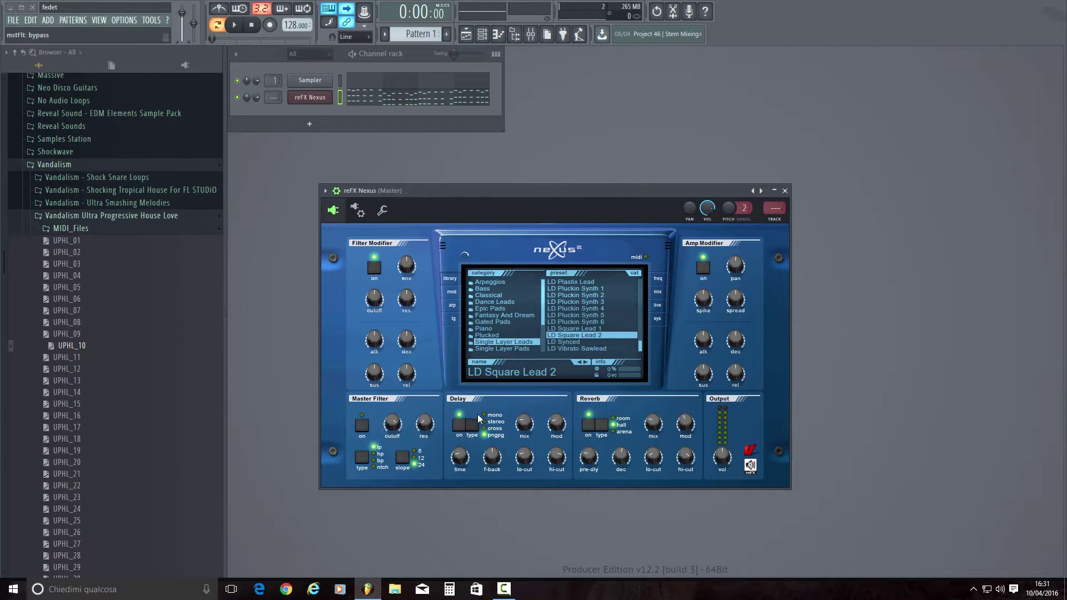
pyautogui.moveTo(497, 454)
pyautogui.moveTo(526, 462)
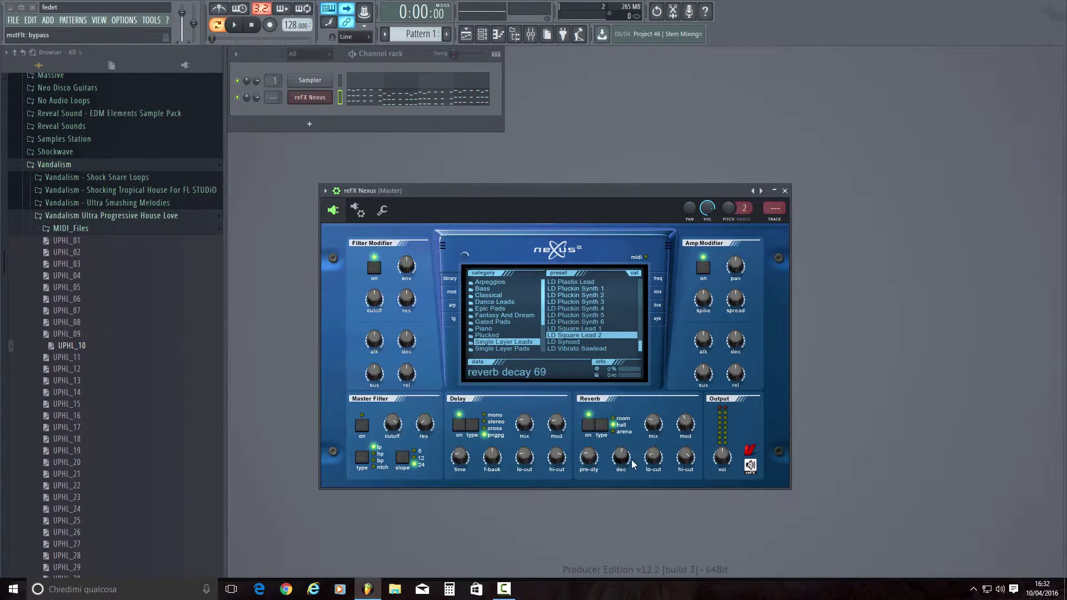
pyautogui.moveTo(611, 451)
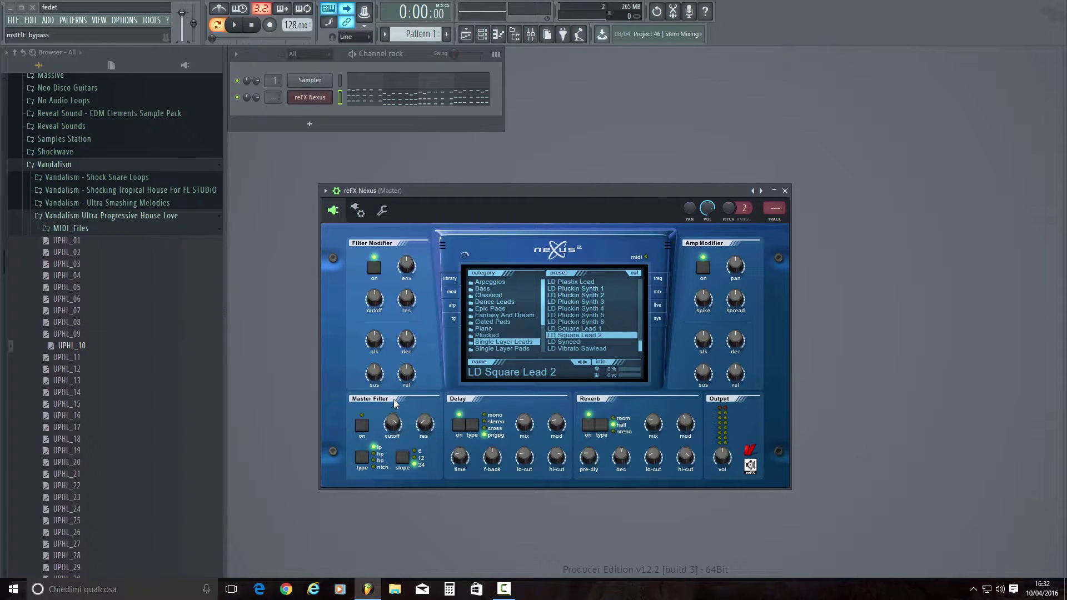
pyautogui.rightClick(535, 404)
pyautogui.click(633, 405)
pyautogui.rightClick(666, 397)
pyautogui.click(693, 406)
# Step: Load the LD Synced preset to compare its effect settings and return to LD Square Lead 2
pyautogui.click(565, 342)
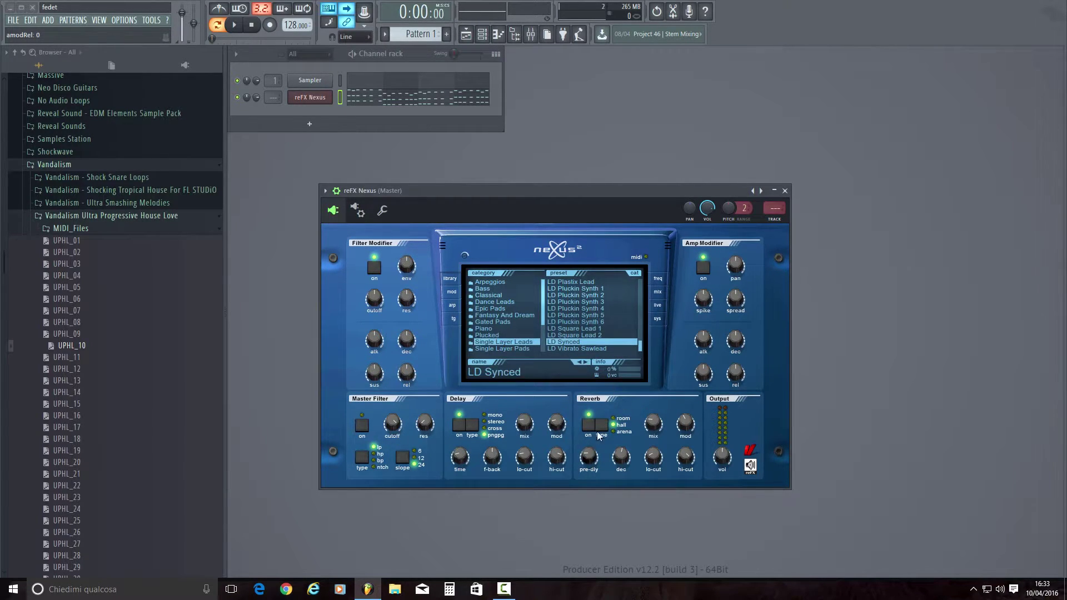
pyautogui.click(575, 335)
pyautogui.rightClick(544, 398)
pyautogui.rightClick(636, 405)
pyautogui.click(659, 412)
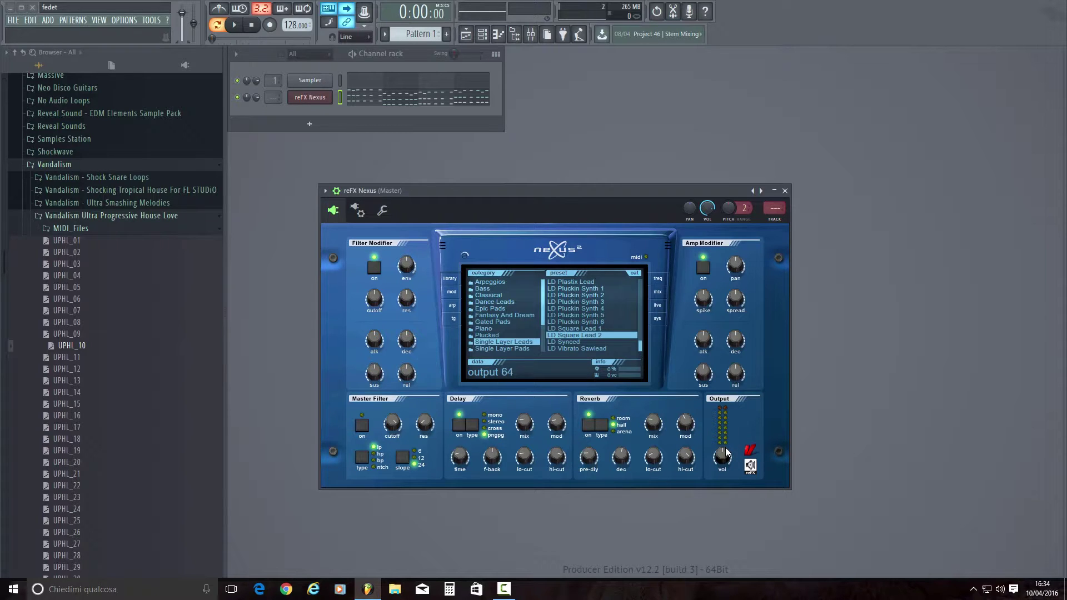
# Step: Check the reFX Nexus channel's notes in the piano roll and open the synth's modulation settings page
pyautogui.click(382, 99)
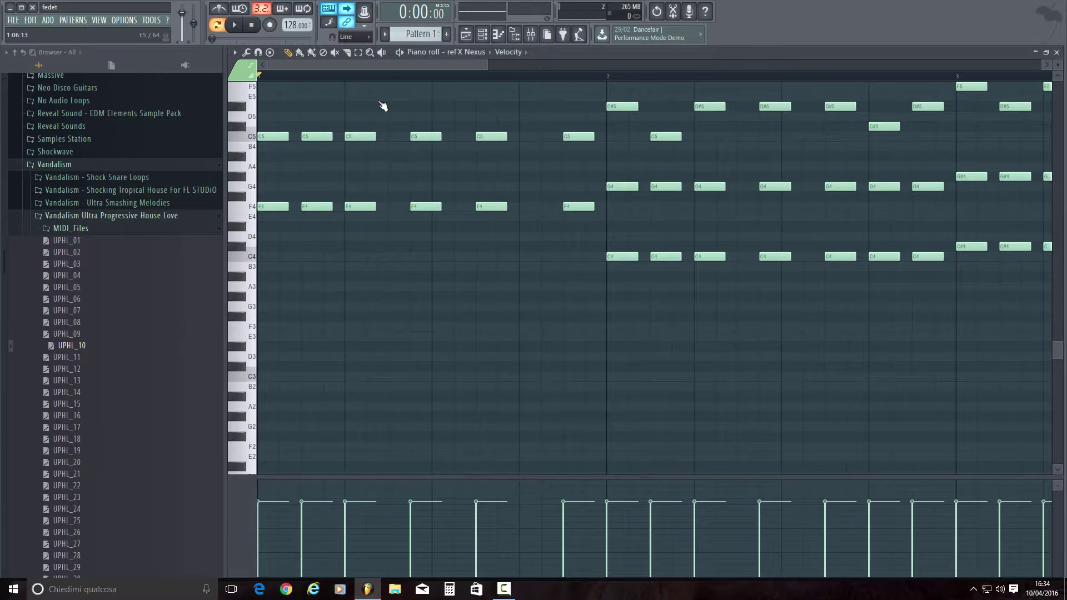
pyautogui.click(1056, 52)
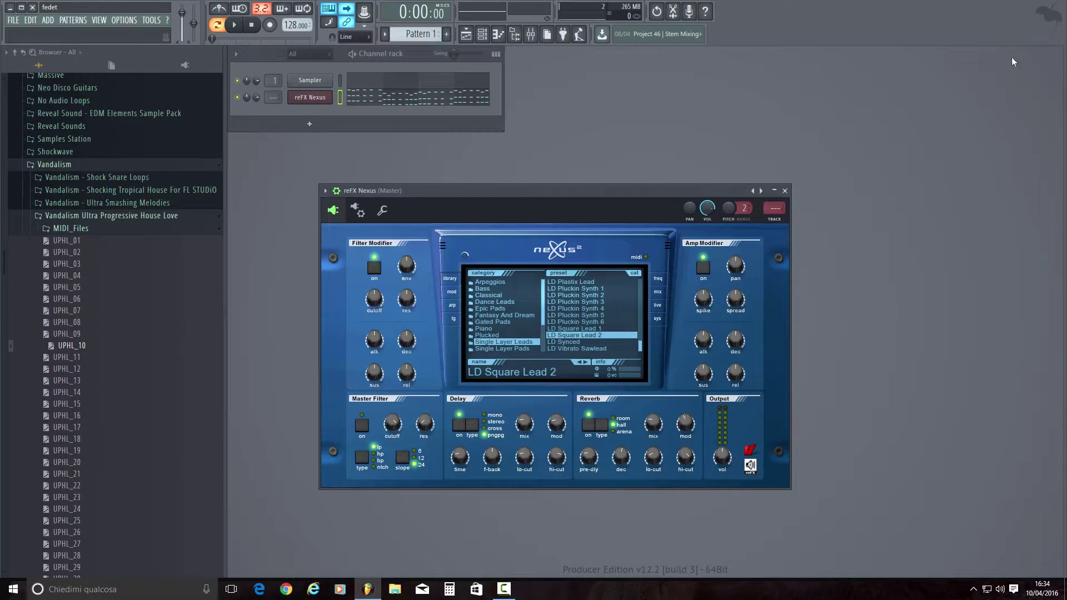
pyautogui.click(451, 291)
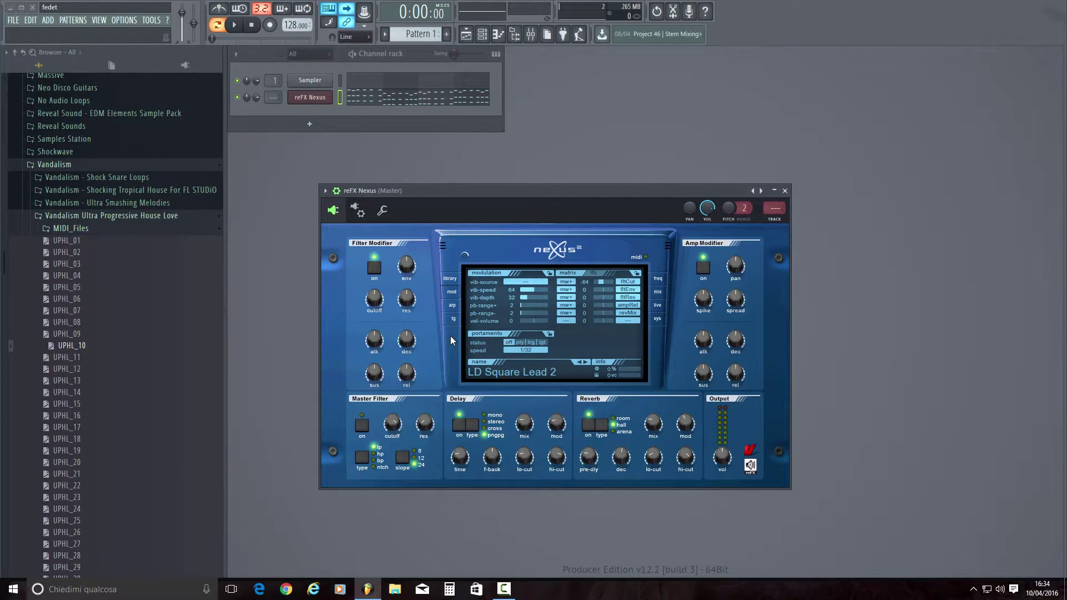
# Step: Look through the vibrato source options and set vib-source to modwheel
pyautogui.click(519, 282)
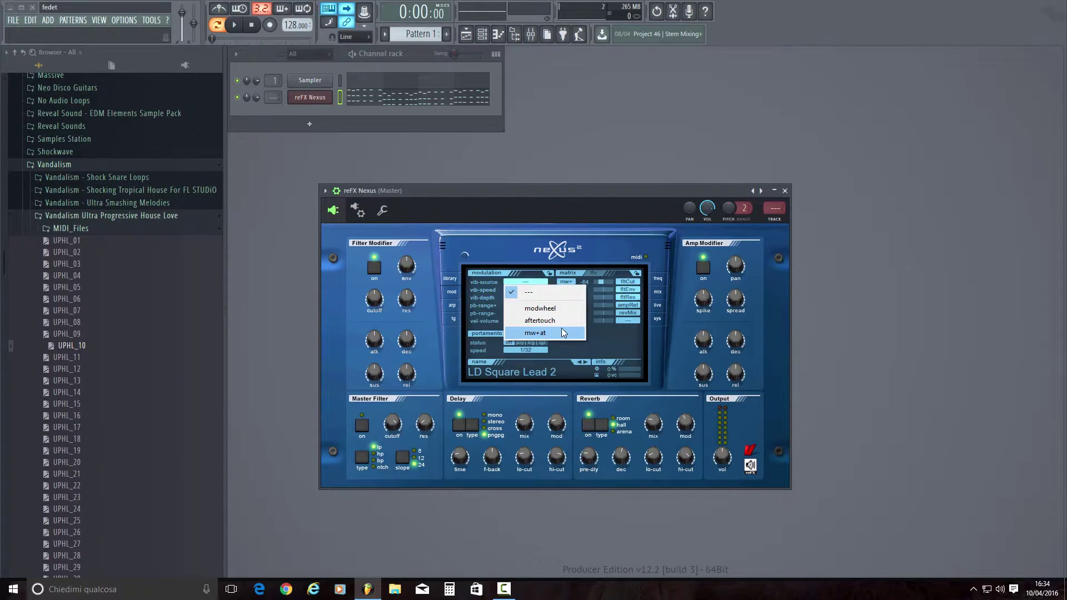
pyautogui.click(592, 349)
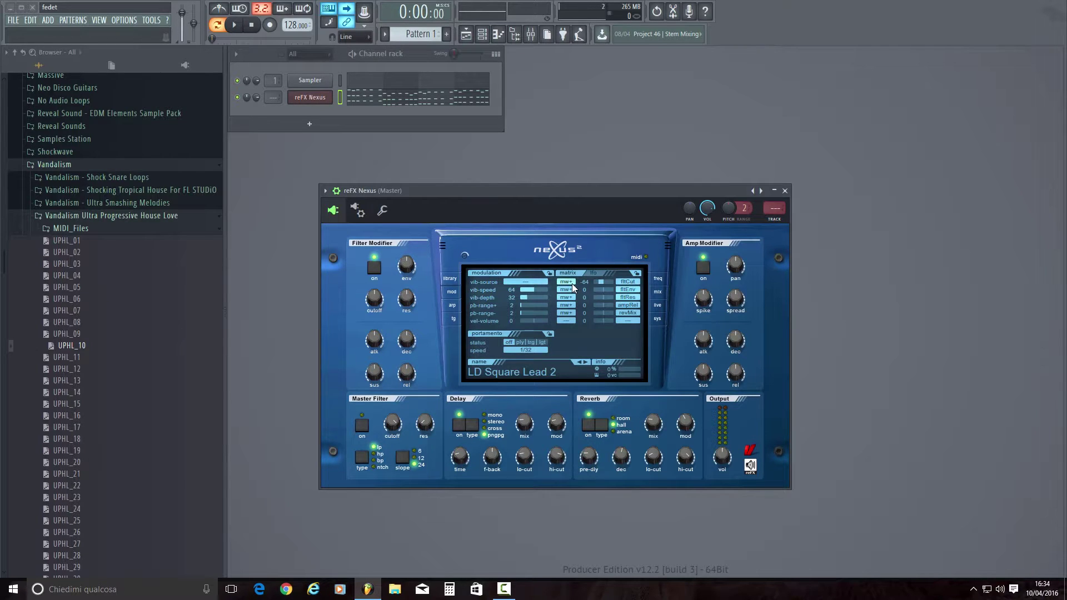
pyautogui.click(528, 280)
pyautogui.click(528, 307)
# Step: Browse the reFX Nexus parameters and create an automation clip for MIDI CC #1 (Modulation wheel)
pyautogui.click(325, 190)
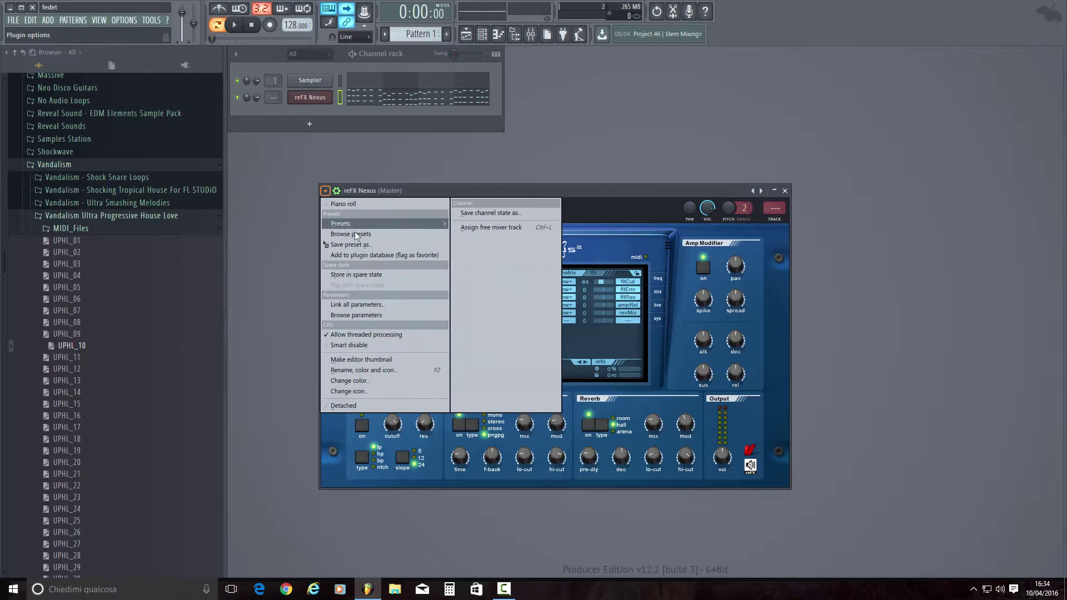
pyautogui.click(375, 317)
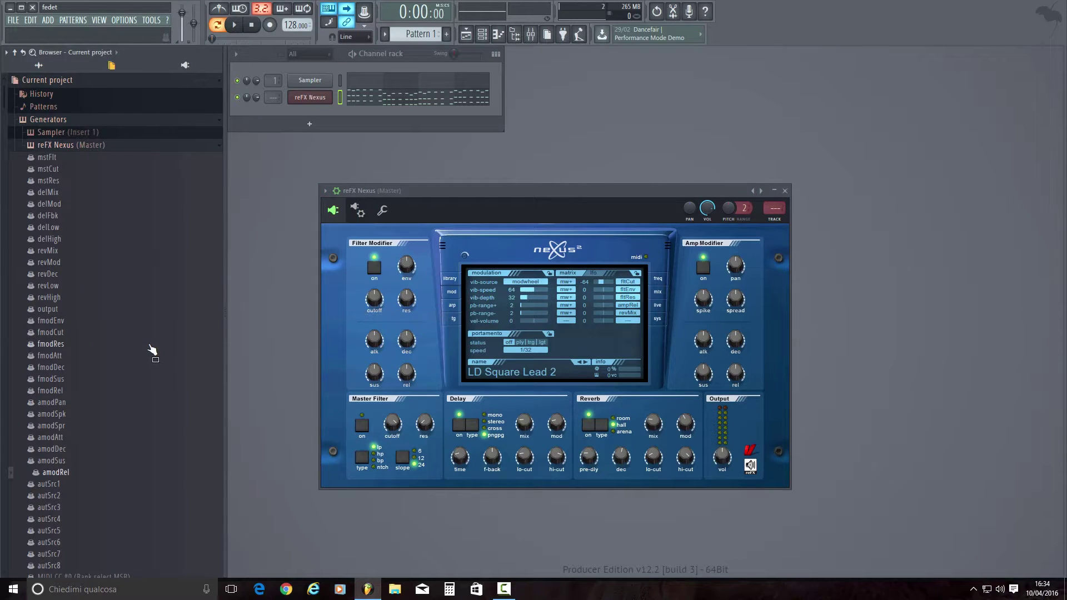
pyautogui.scroll(-6, 178, 305)
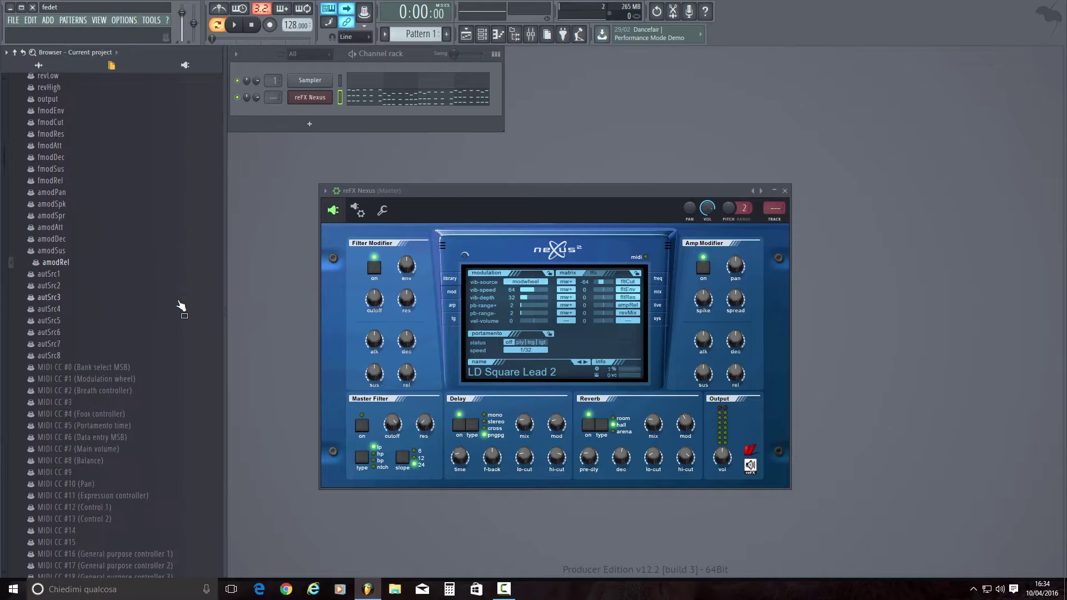
pyautogui.rightClick(94, 382)
pyautogui.click(145, 424)
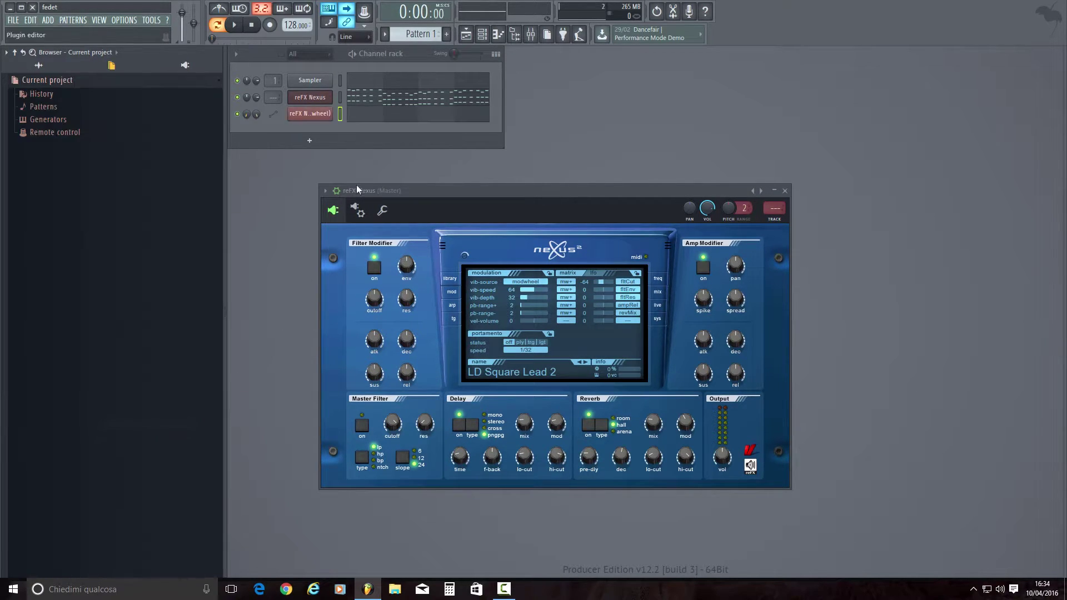
# Step: Place Pattern 1 at bar 1 on Track 2 of the Playlist and extend the modulation wheel clip to bar 5
pyautogui.click(466, 34)
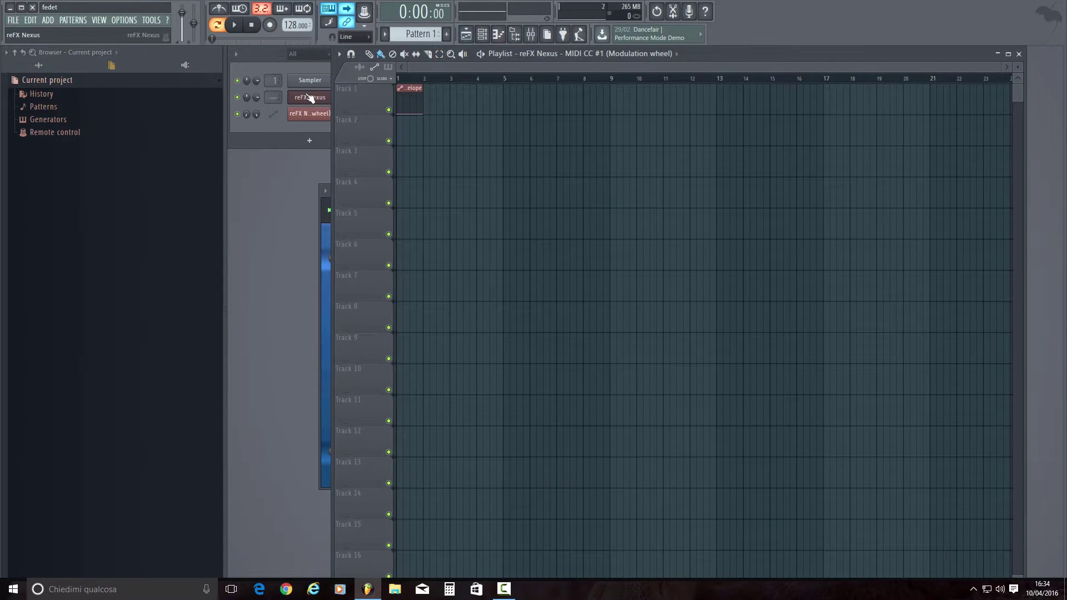
pyautogui.click(676, 54)
pyautogui.click(536, 96)
pyautogui.click(402, 134)
pyautogui.moveTo(422, 88); pyautogui.dragTo(504, 83)
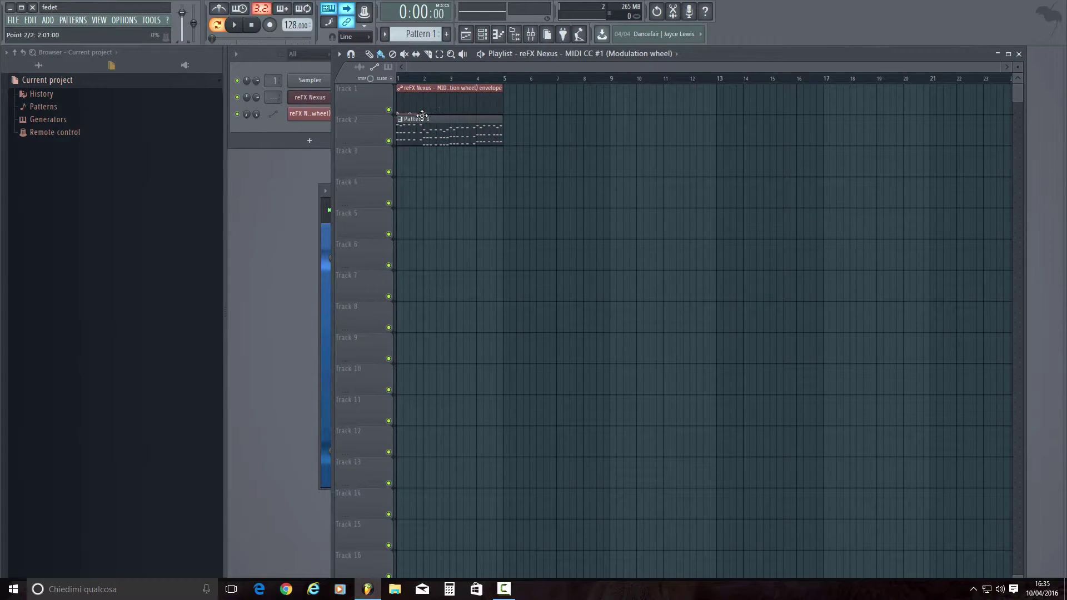
# Step: Shape the modulation wheel envelope so it starts high and drops to its minimum at about bar 3
pyautogui.moveTo(426, 115); pyautogui.dragTo(510, 117)
pyautogui.rightClick(447, 108)
pyautogui.rightClick(479, 111)
# Step: Switch playback to song mode and play the arrangement while watching the synth, stopping it at the end
pyautogui.click(217, 25)
pyautogui.press('space')
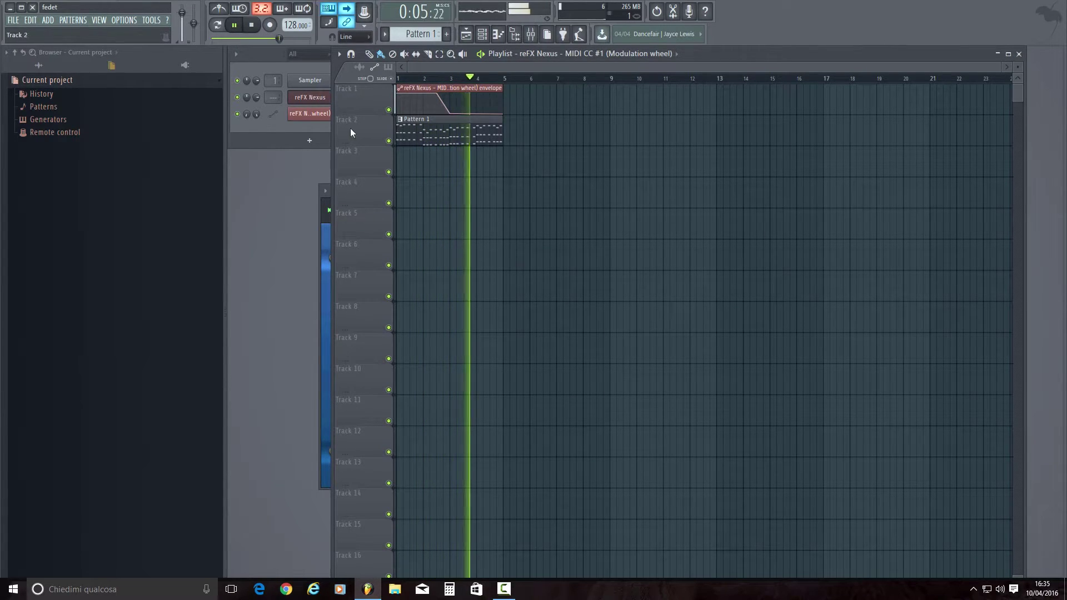
pyautogui.click(331, 206)
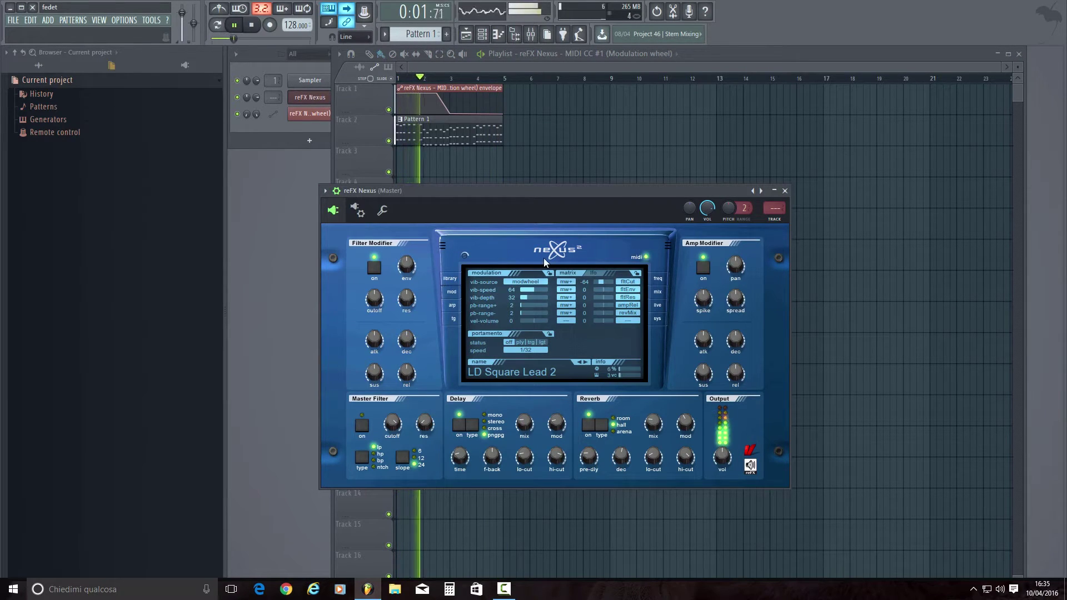
pyautogui.press('space')
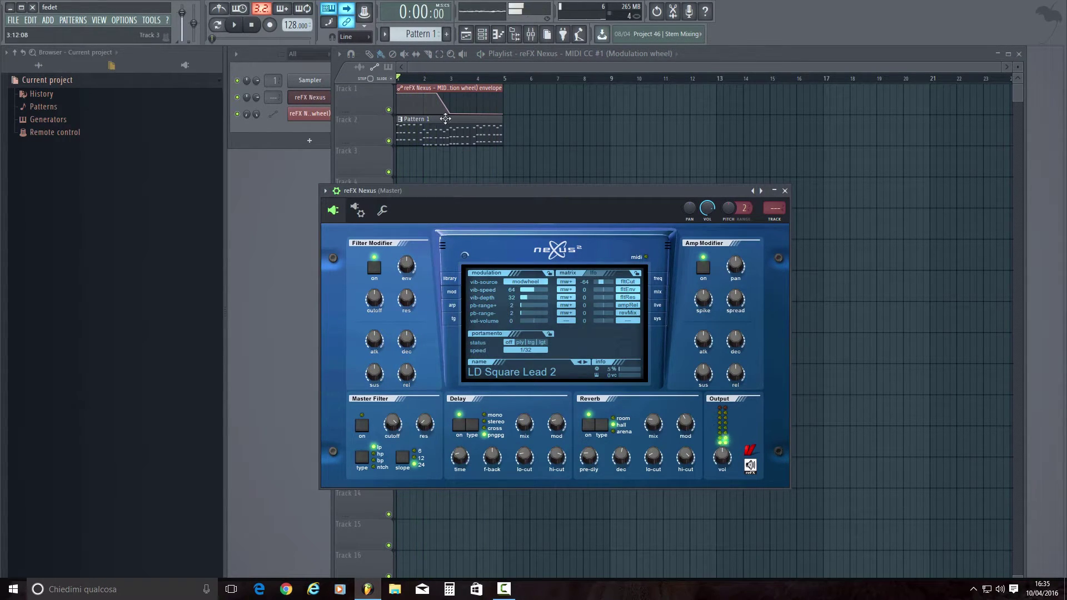
# Step: Delete the modulation wheel automation channel and reset vib-source to no source (---)
pyautogui.rightClick(320, 115)
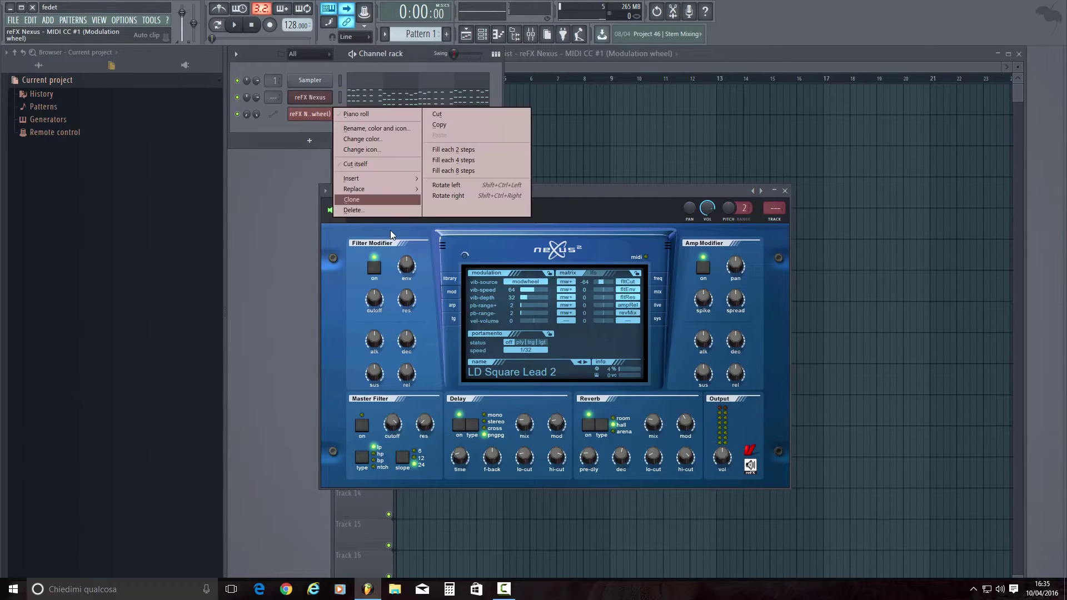
pyautogui.click(382, 210)
pyautogui.click(589, 324)
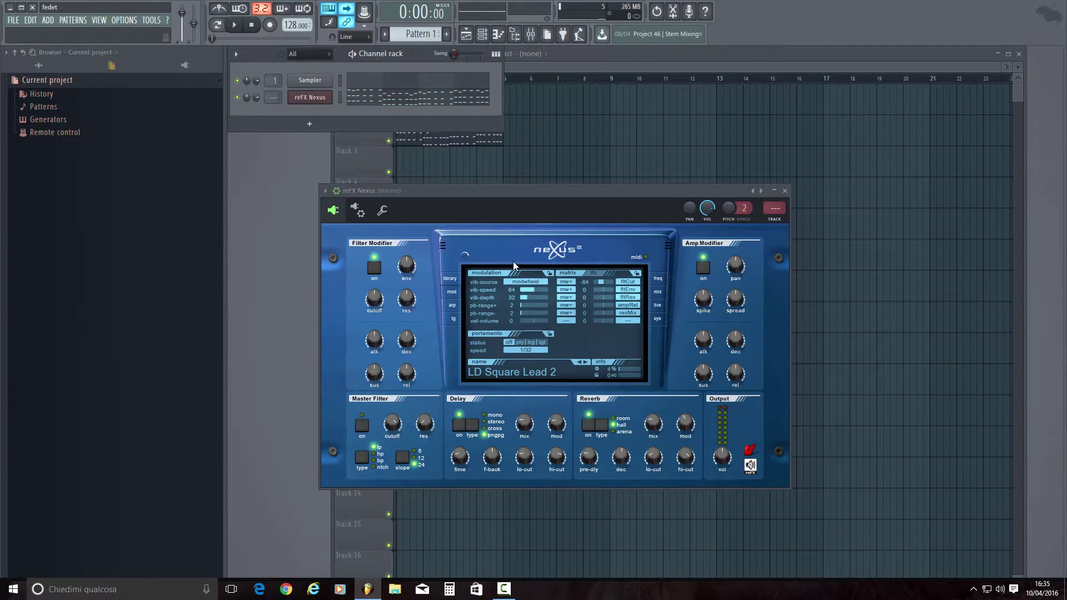
pyautogui.click(521, 281)
pyautogui.click(529, 289)
# Step: Examine the source options of the first modulation matrix row and the LFO settings page
pyautogui.moveTo(583, 281); pyautogui.dragTo(567, 311)
pyautogui.click(571, 282)
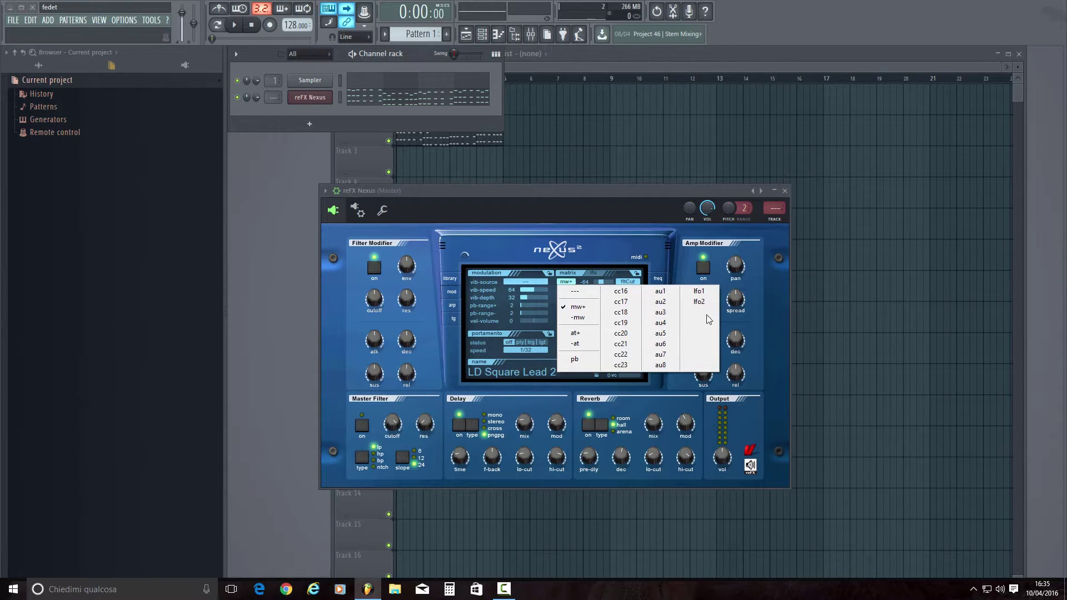
pyautogui.click(607, 262)
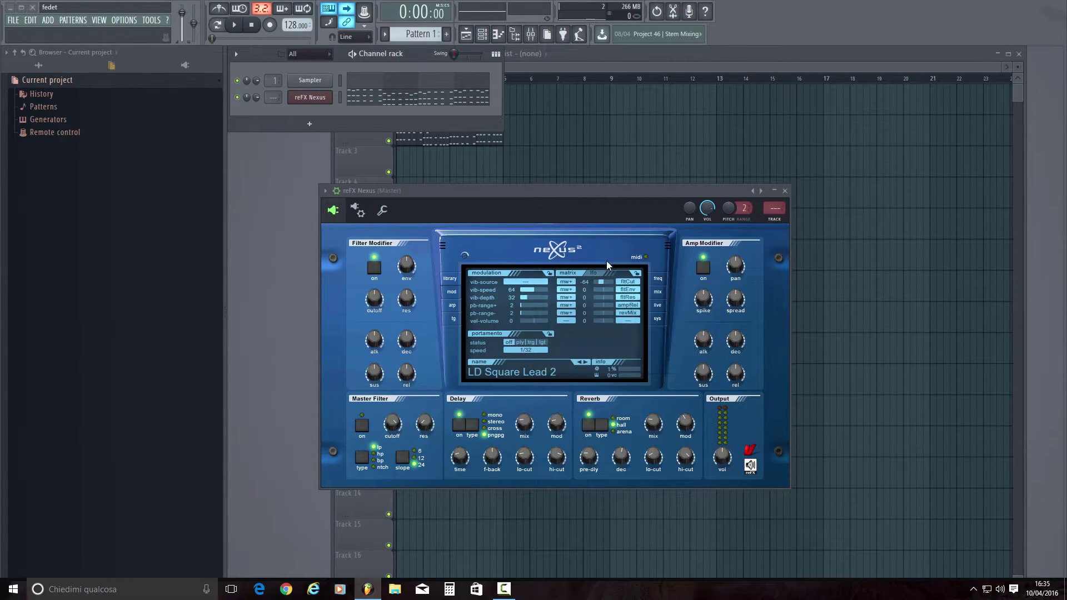
pyautogui.click(594, 272)
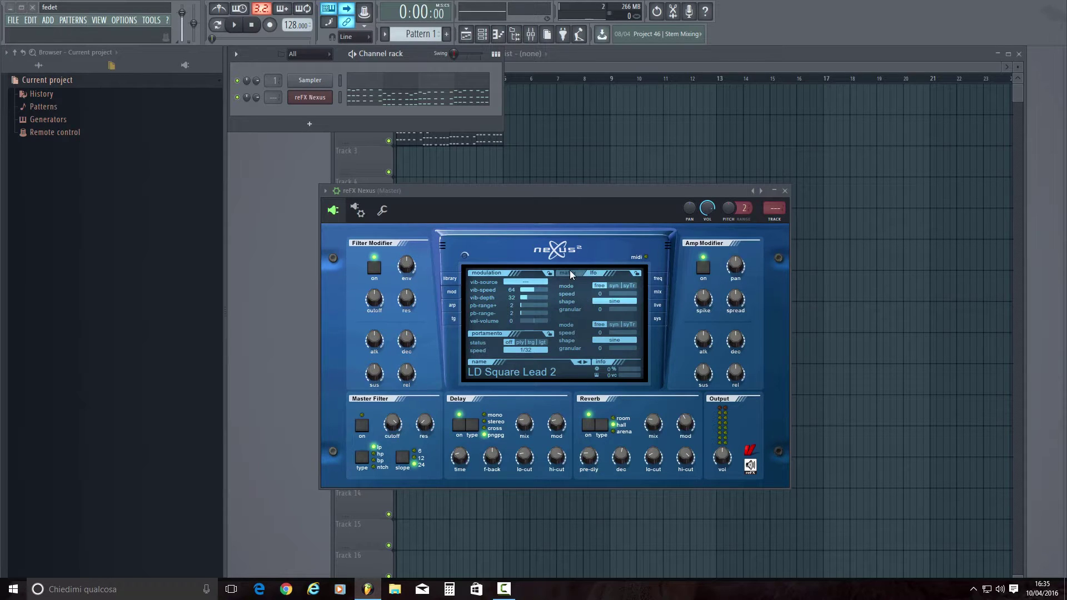
pyautogui.click(570, 272)
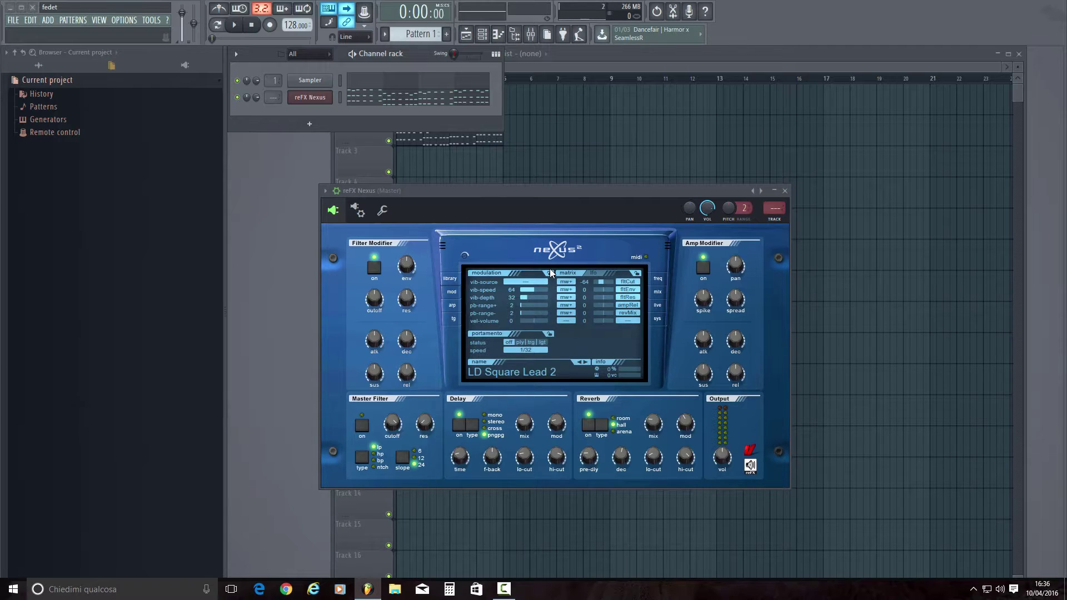
# Step: Review the destinations for the first matrix row and route source lfo1 to pitch in it
pyautogui.click(632, 281)
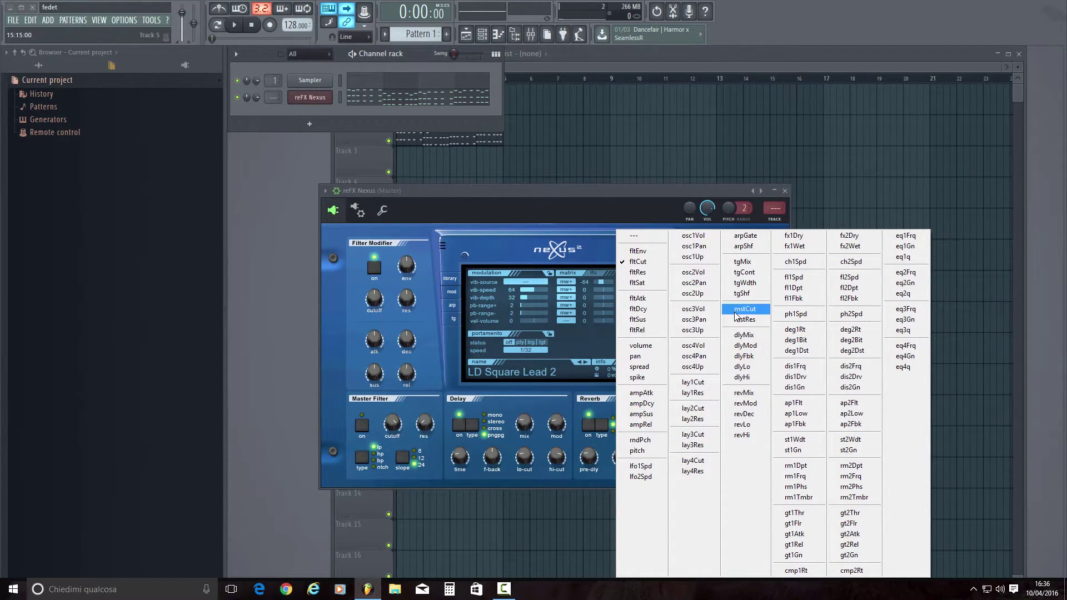
pyautogui.click(613, 215)
pyautogui.click(633, 283)
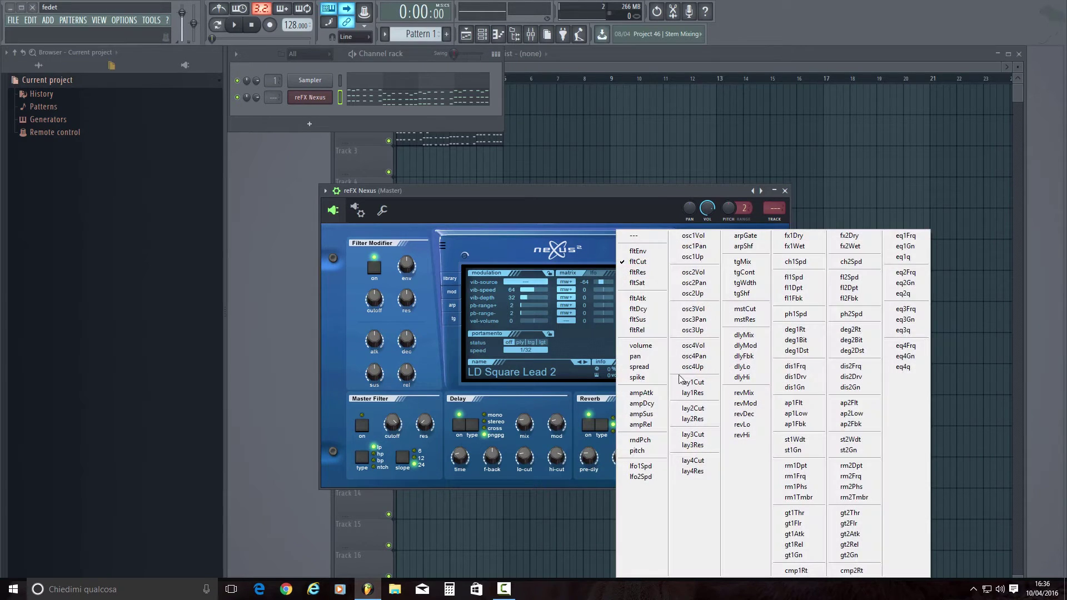
pyautogui.click(636, 451)
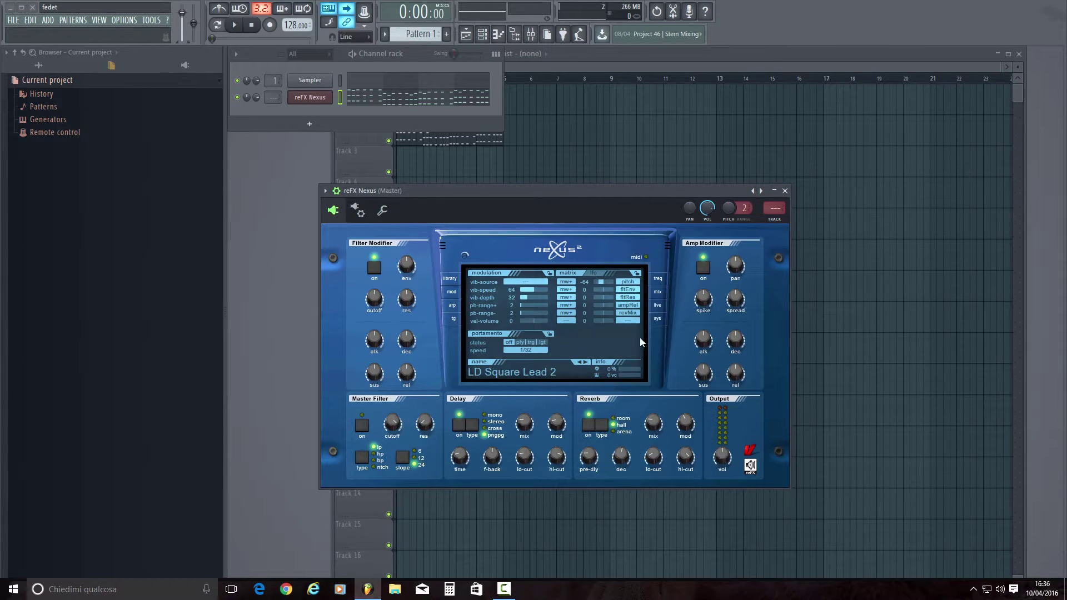
pyautogui.click(574, 281)
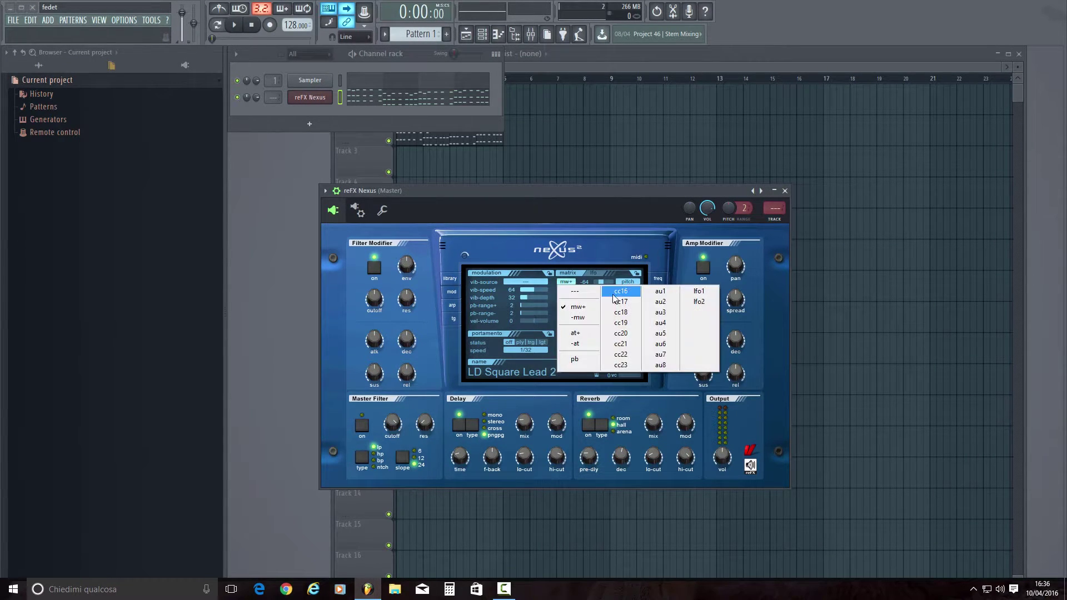
pyautogui.click(692, 289)
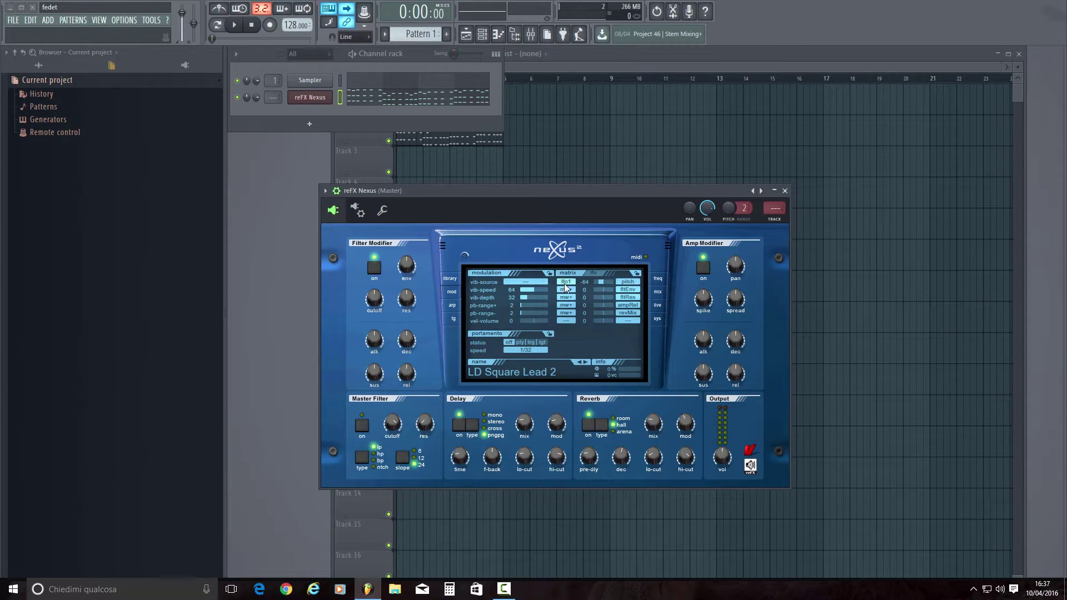
# Step: Set the first LFO to syn mode with speed 1/4T and play a note to hear it
pyautogui.click(589, 275)
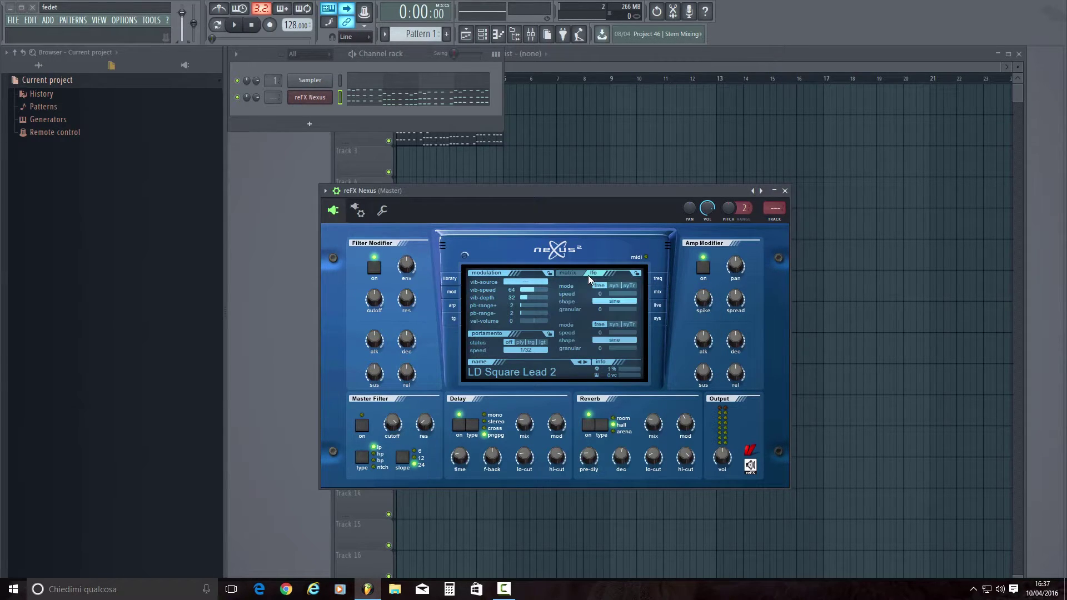
pyautogui.click(615, 298)
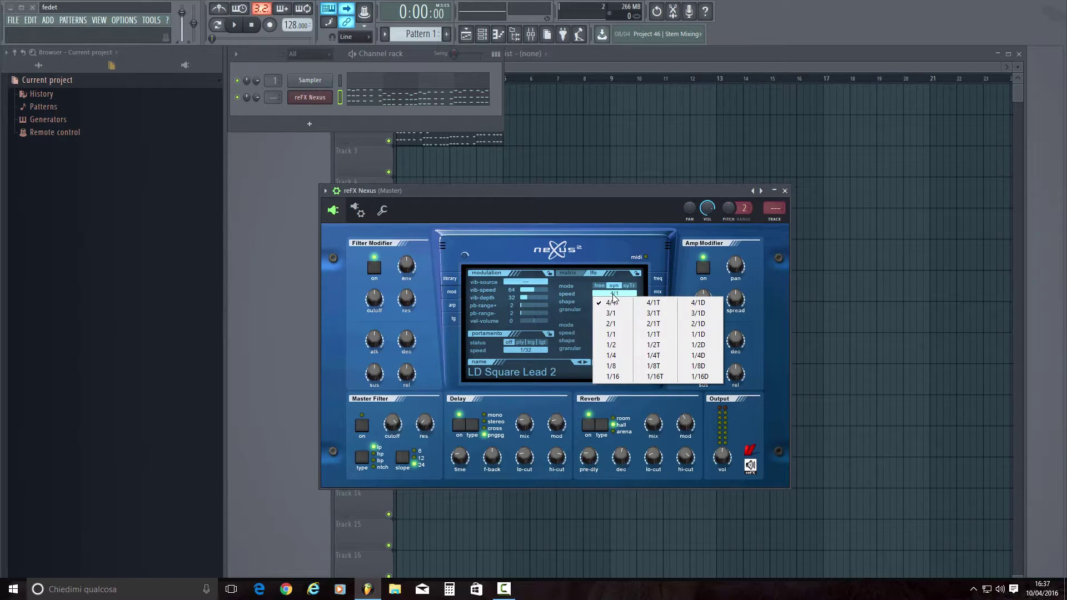
pyautogui.click(647, 361)
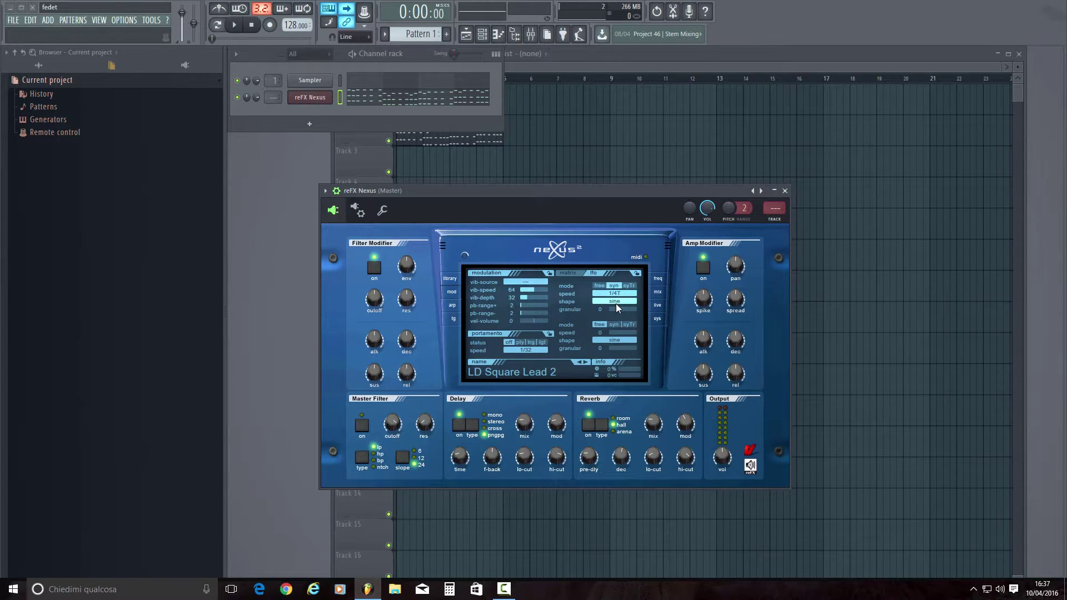
pyautogui.click(541, 193)
pyautogui.press('q')
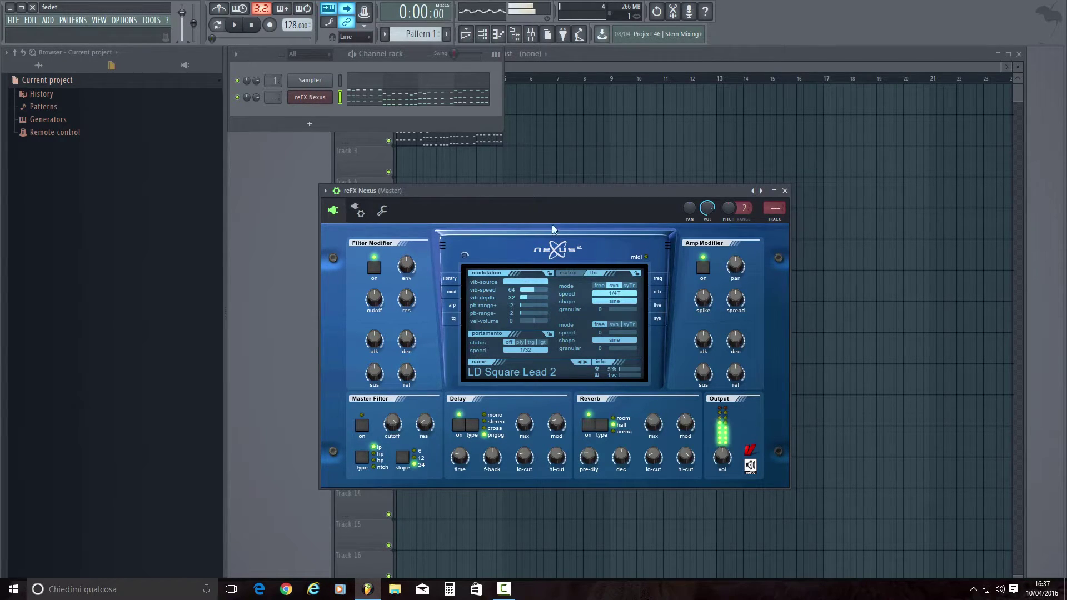
# Step: Change the first LFO's shape to saw and its speed to 1/8T, and audition the sound
pyautogui.click(616, 302)
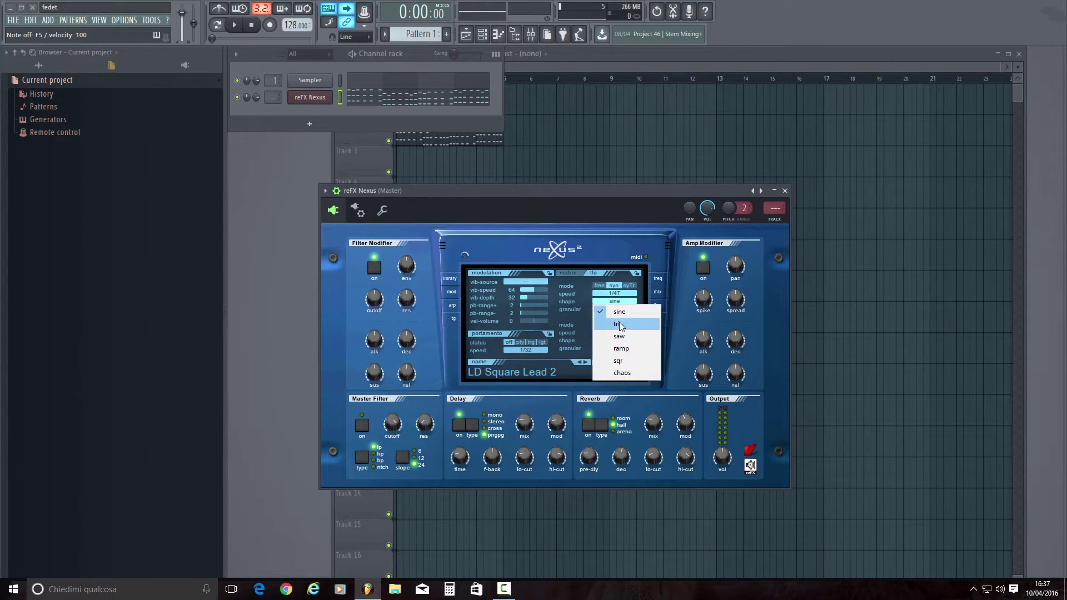
pyautogui.click(622, 332)
pyautogui.click(618, 295)
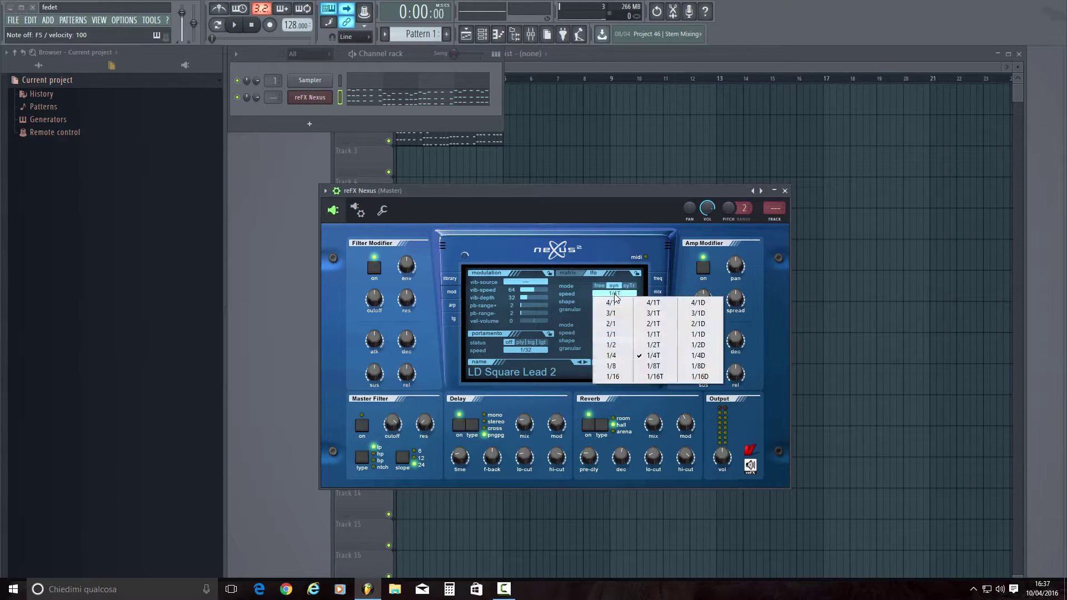
pyautogui.click(641, 367)
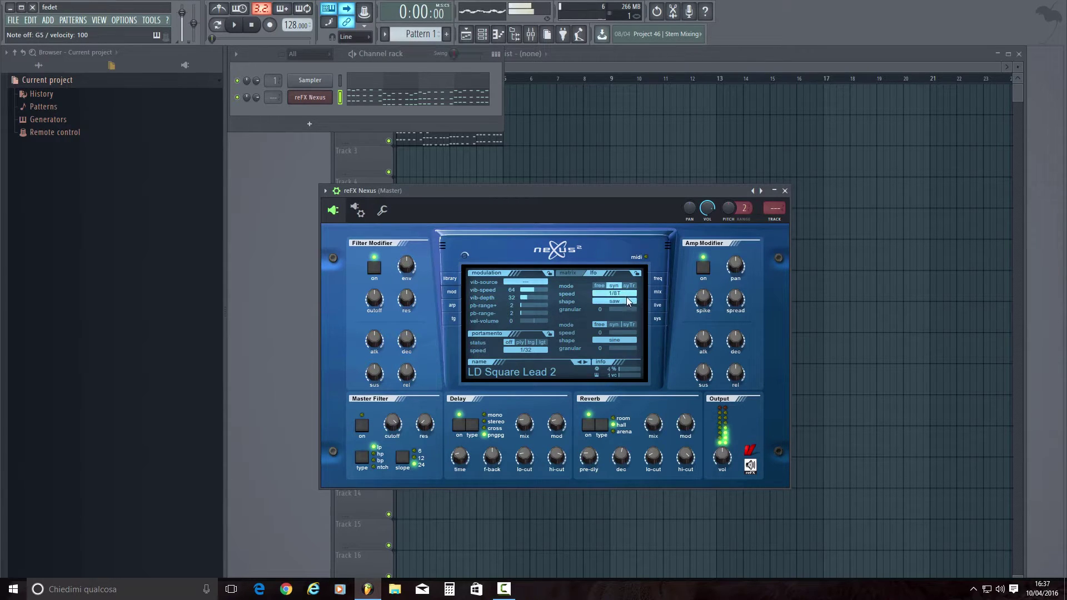
# Step: Set the lfo1-to-pitch amount in the modulation matrix to +12 and play a note to hear it
pyautogui.click(565, 273)
pyautogui.moveTo(598, 281); pyautogui.dragTo(631, 282)
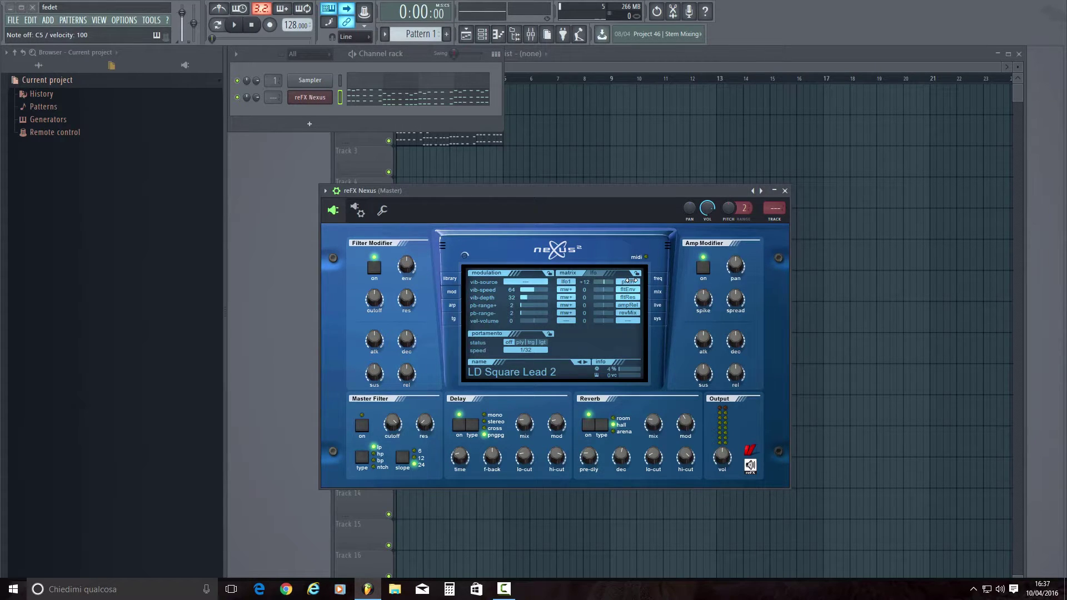
pyautogui.click(589, 195)
pyautogui.press('q')
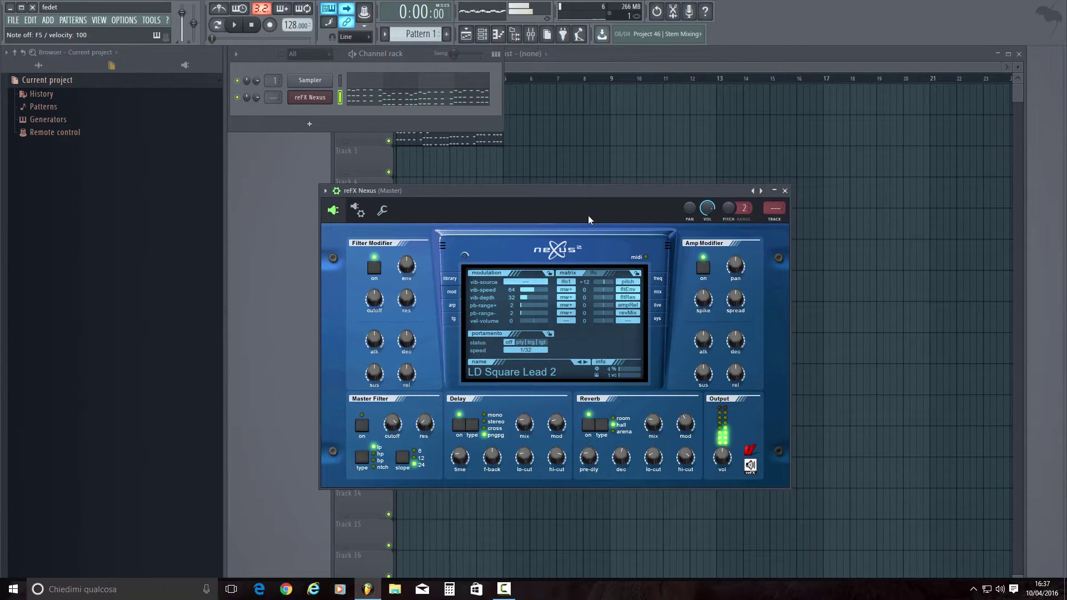
# Step: Play the pattern and audition the first LFO's speed at 1/16, settling on 1/4T
pyautogui.press('space')
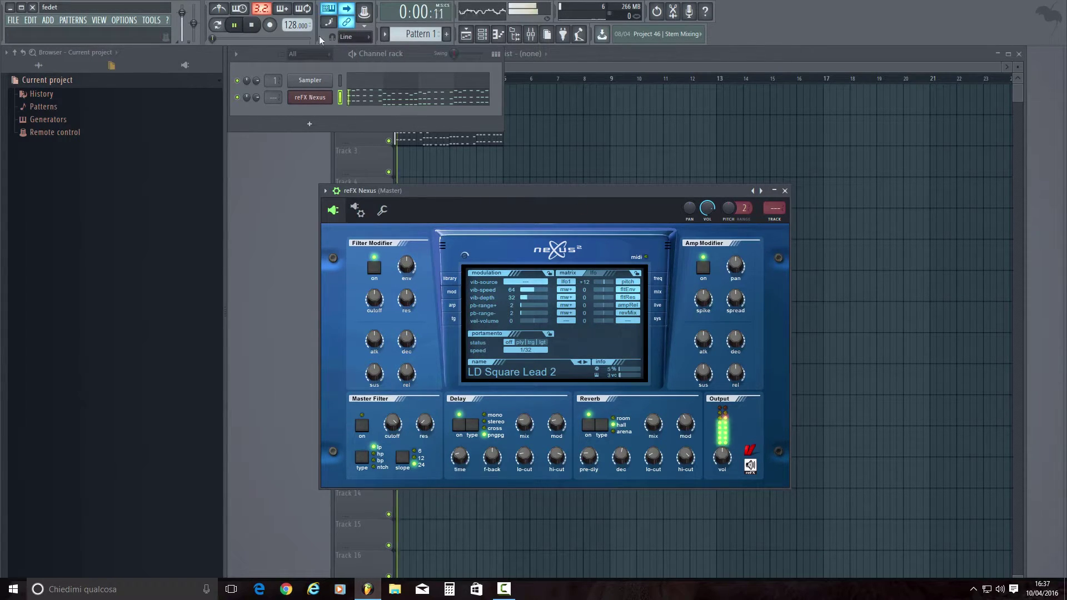
pyautogui.click(594, 273)
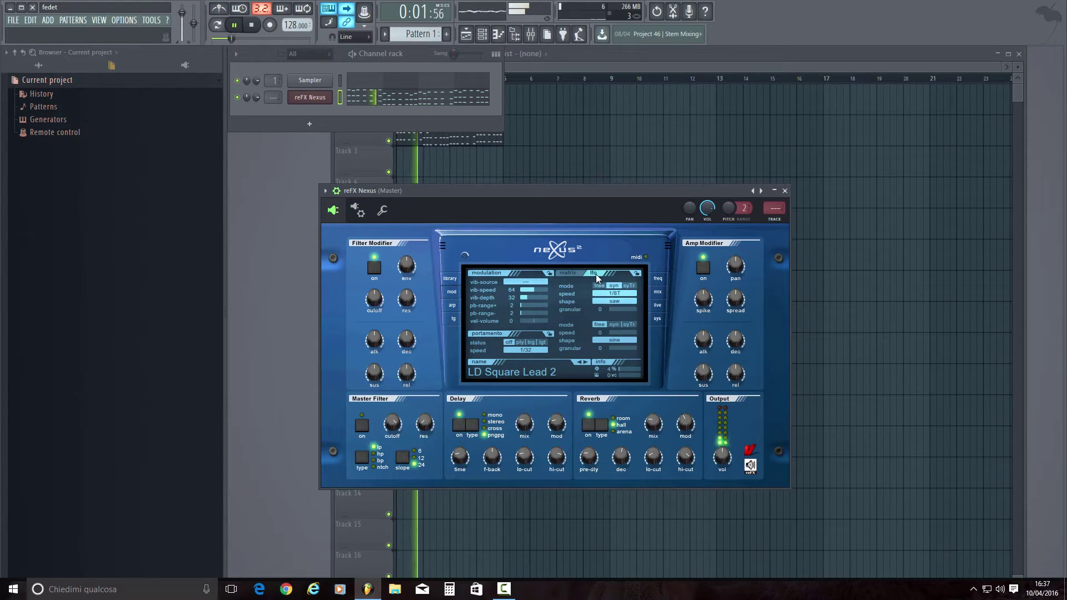
pyautogui.click(626, 296)
pyautogui.click(620, 378)
pyautogui.click(617, 293)
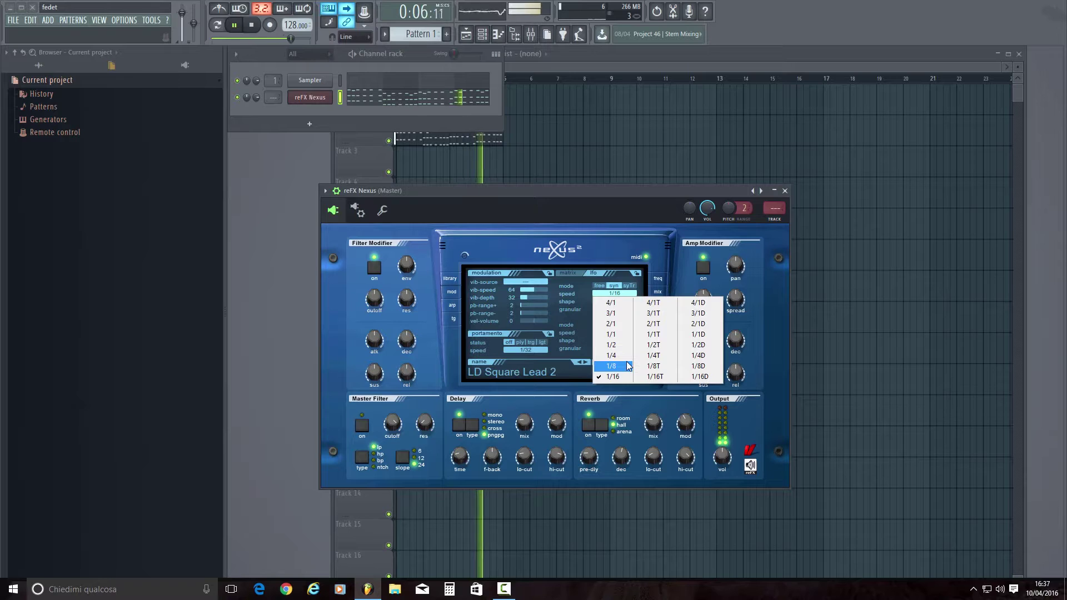
pyautogui.click(654, 355)
# Step: Audition the first LFO's chaos shape, stop playback and set the shape to ramp
pyautogui.click(614, 301)
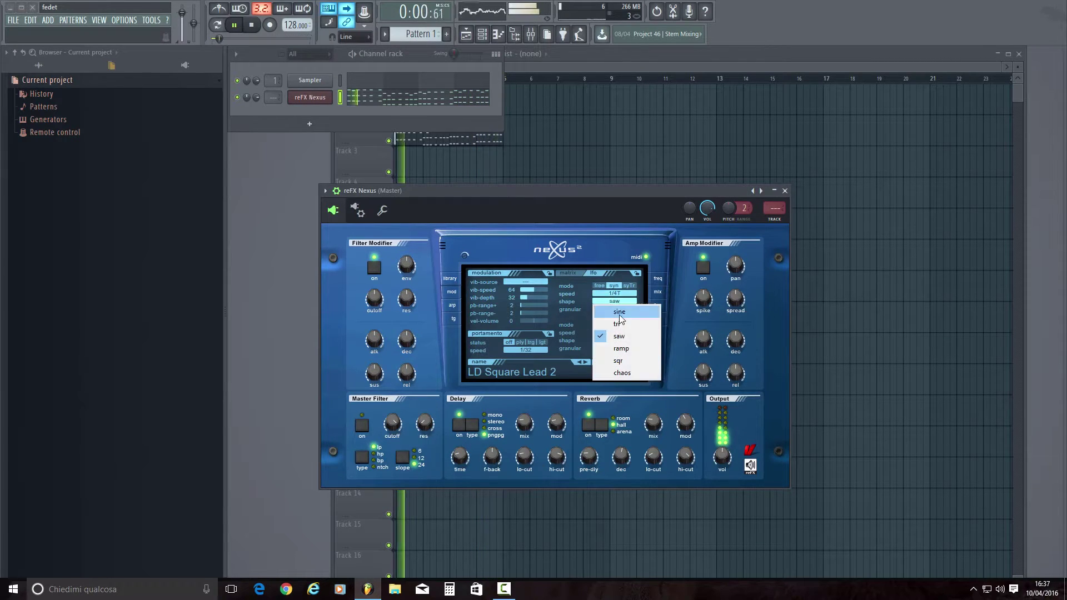
pyautogui.click(620, 372)
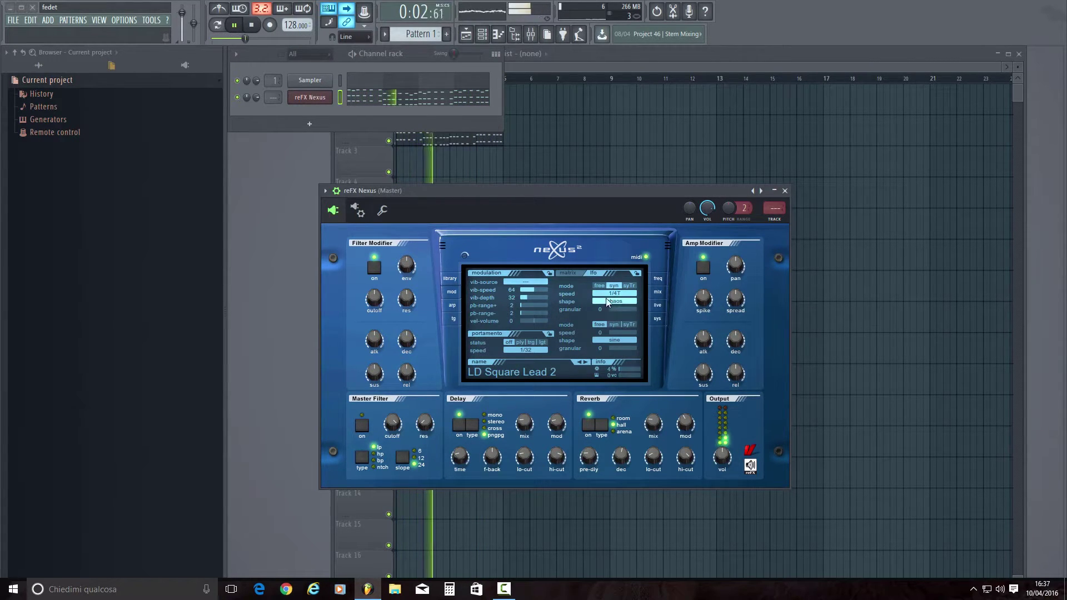
pyautogui.click(252, 25)
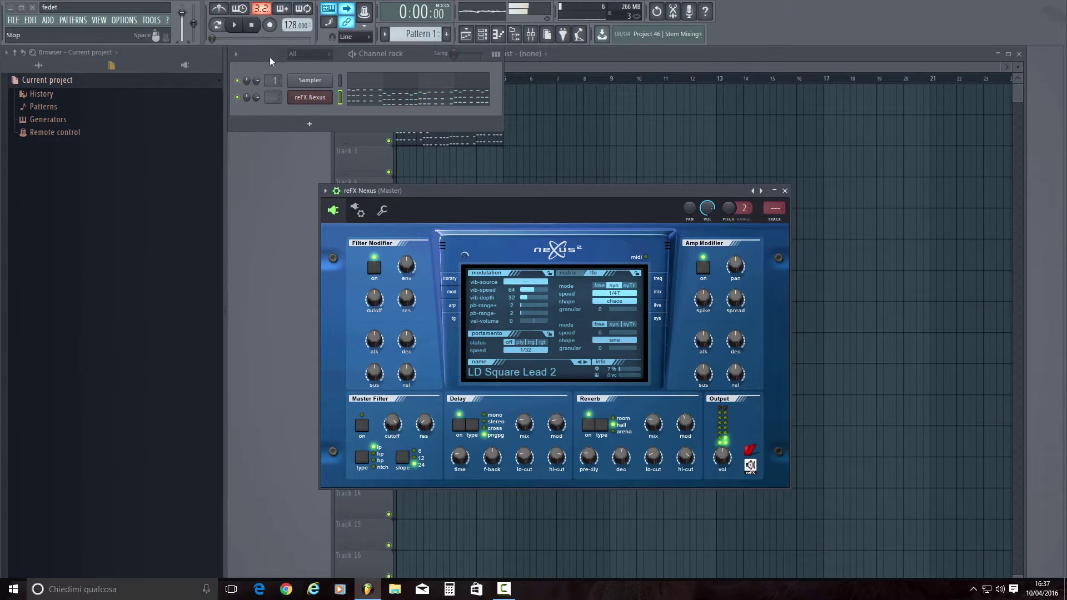
pyautogui.click(535, 191)
pyautogui.click(615, 301)
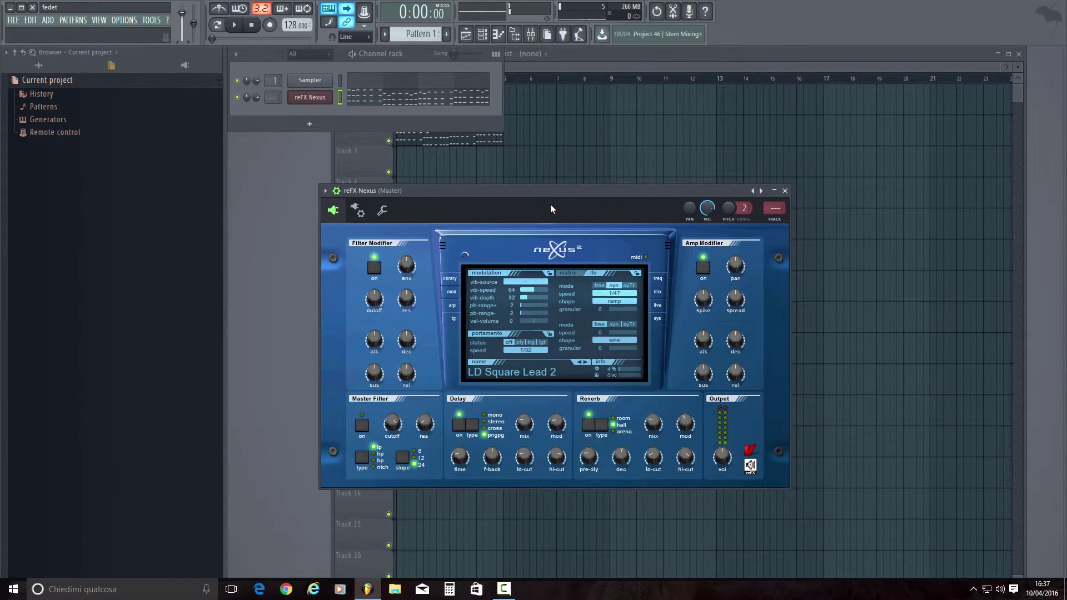
# Step: Change the first matrix row's destination to lfo1Spd and play a few notes to hear it
pyautogui.click(565, 273)
pyautogui.click(627, 282)
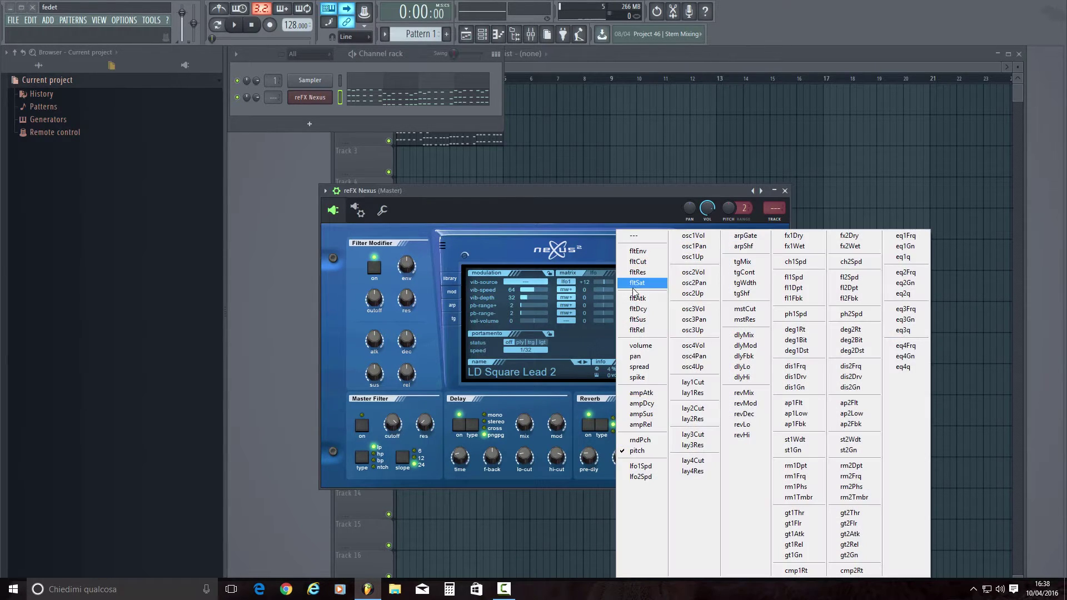
pyautogui.click(660, 472)
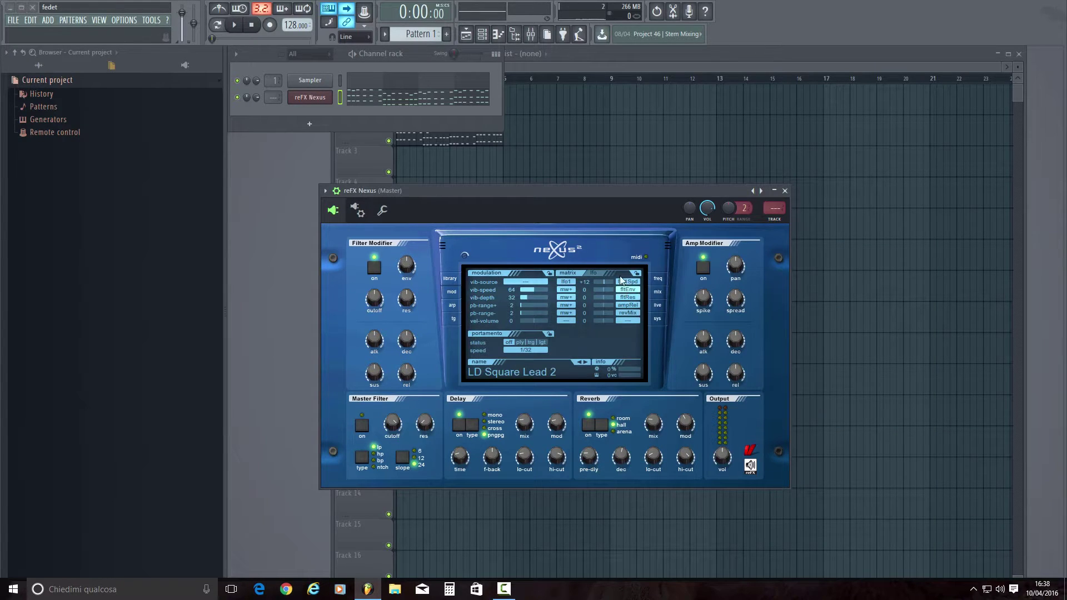
pyautogui.click(601, 182)
pyautogui.rightClick(601, 187)
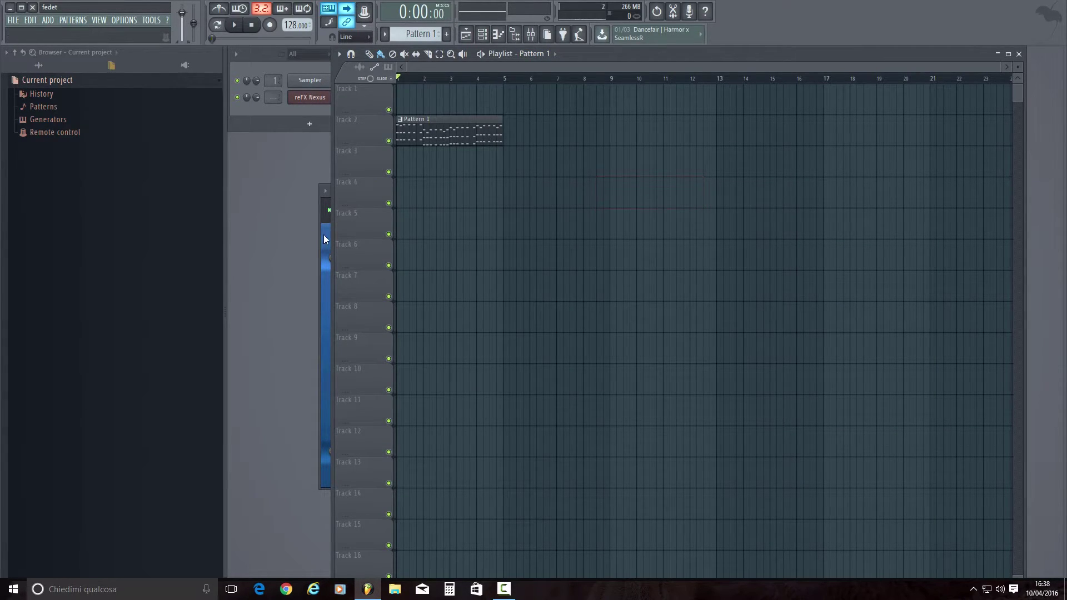
pyautogui.click(300, 97)
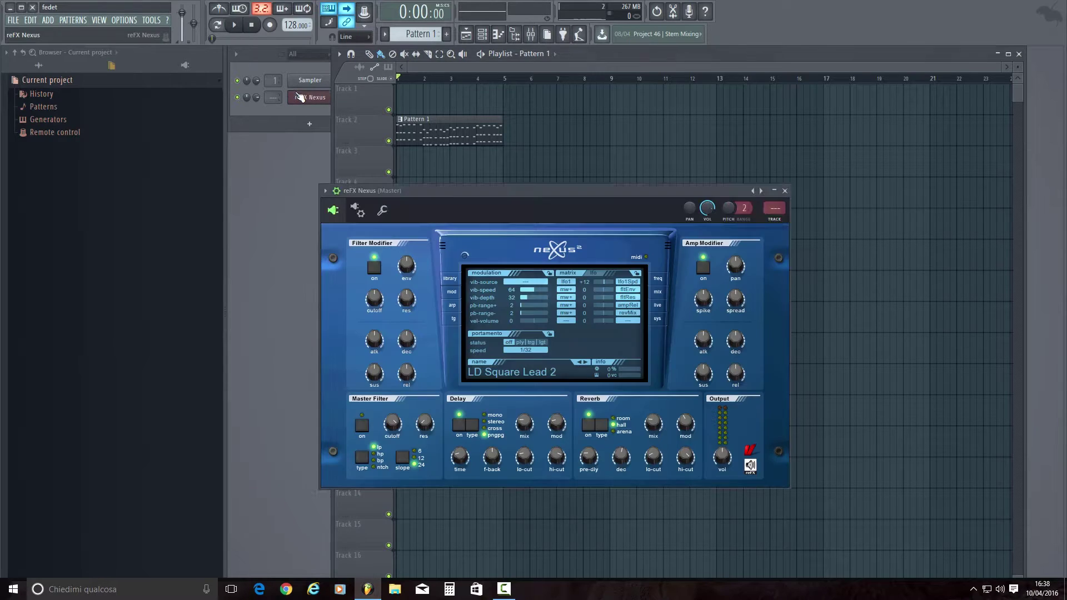
pyautogui.press('z')
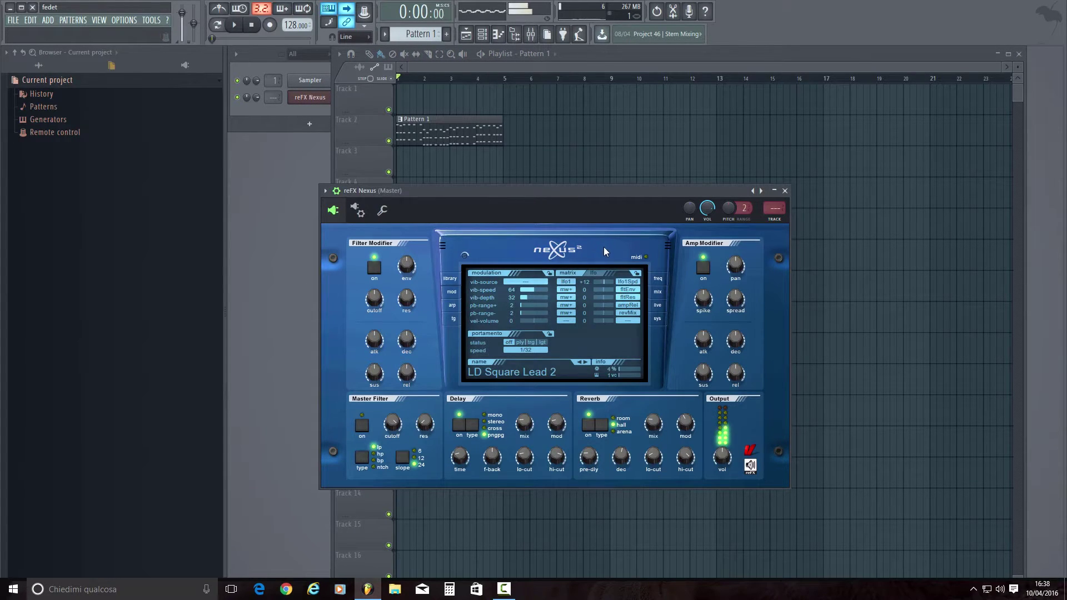
pyautogui.press('z')
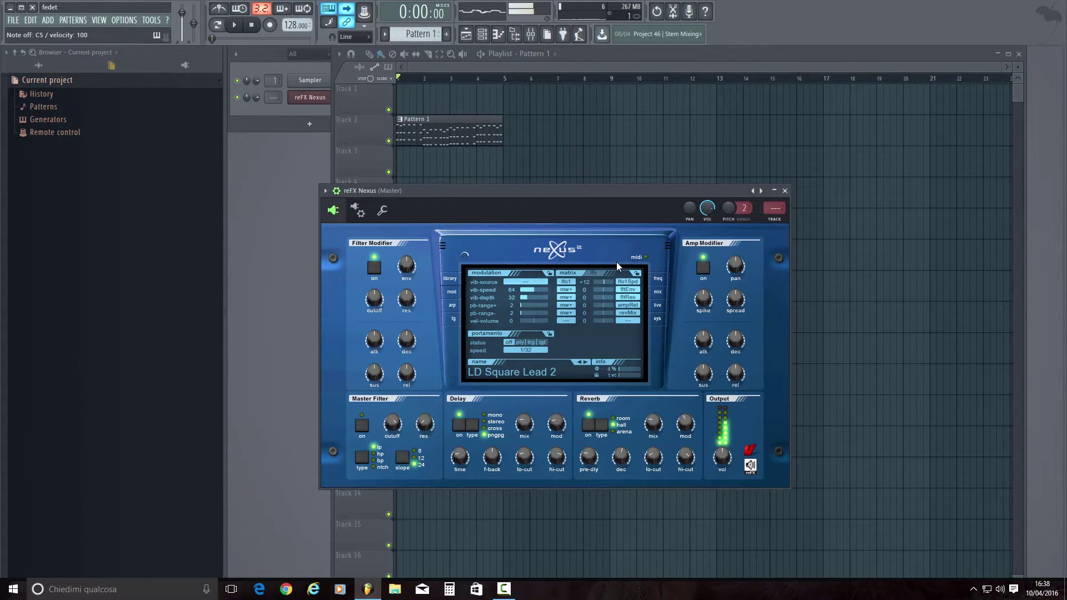
pyautogui.press('c')
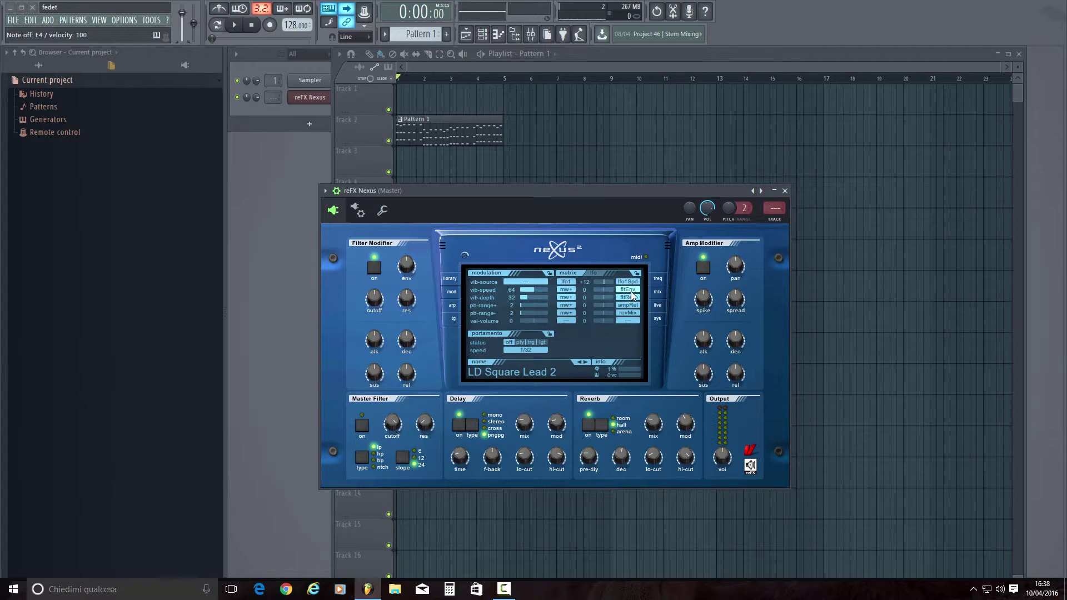
# Step: Set the amounts of modulation matrix rows two to five to +14, +18, -17 and -17
pyautogui.moveTo(417, 266)
pyautogui.moveTo(660, 424)
pyautogui.moveTo(603, 288); pyautogui.dragTo(595, 311)
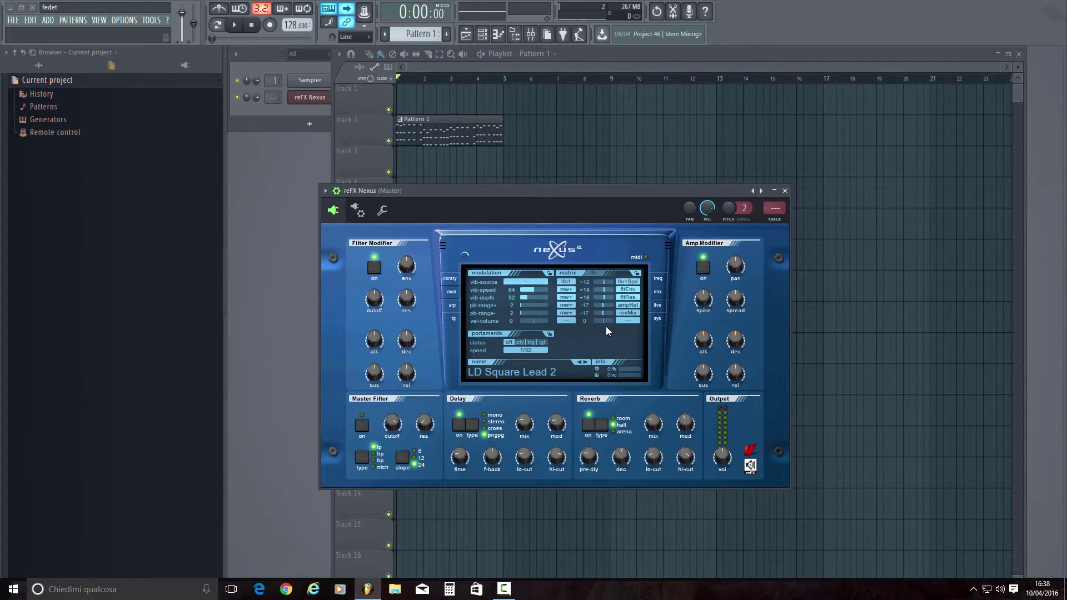
# Step: List the synth's automatable parameters in the browser and set the vib-source to modwheel
pyautogui.click(325, 190)
pyautogui.click(365, 314)
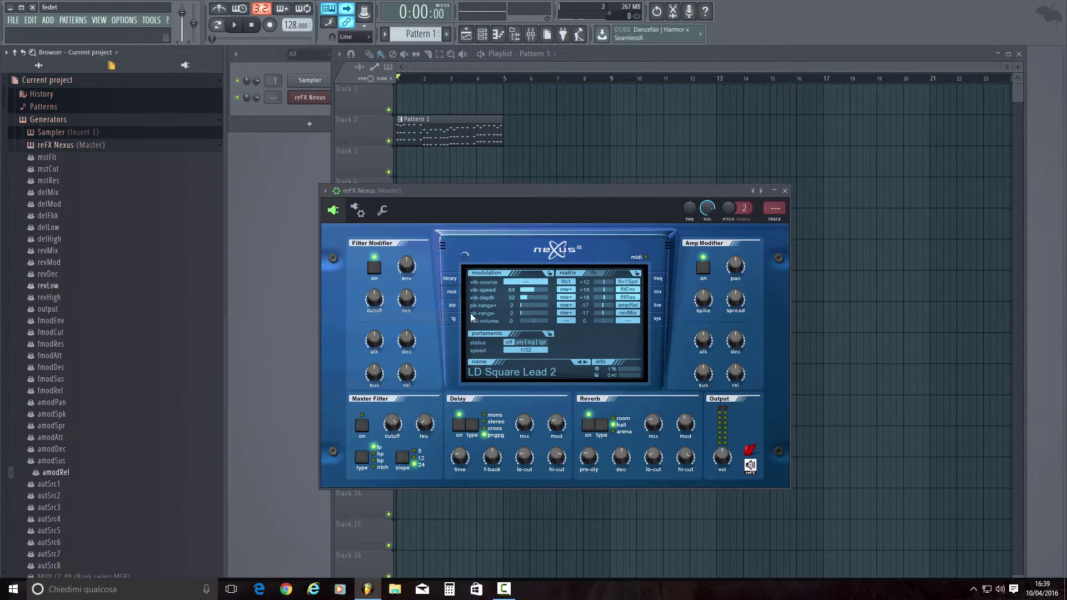
pyautogui.click(525, 282)
pyautogui.click(528, 308)
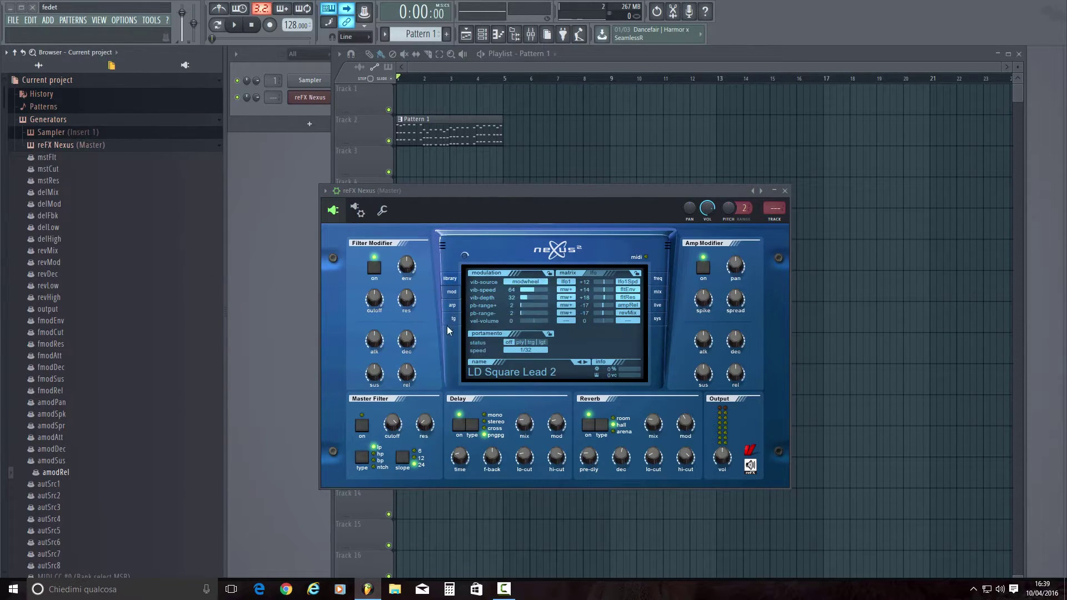
pyautogui.scroll(-4, 50, 439)
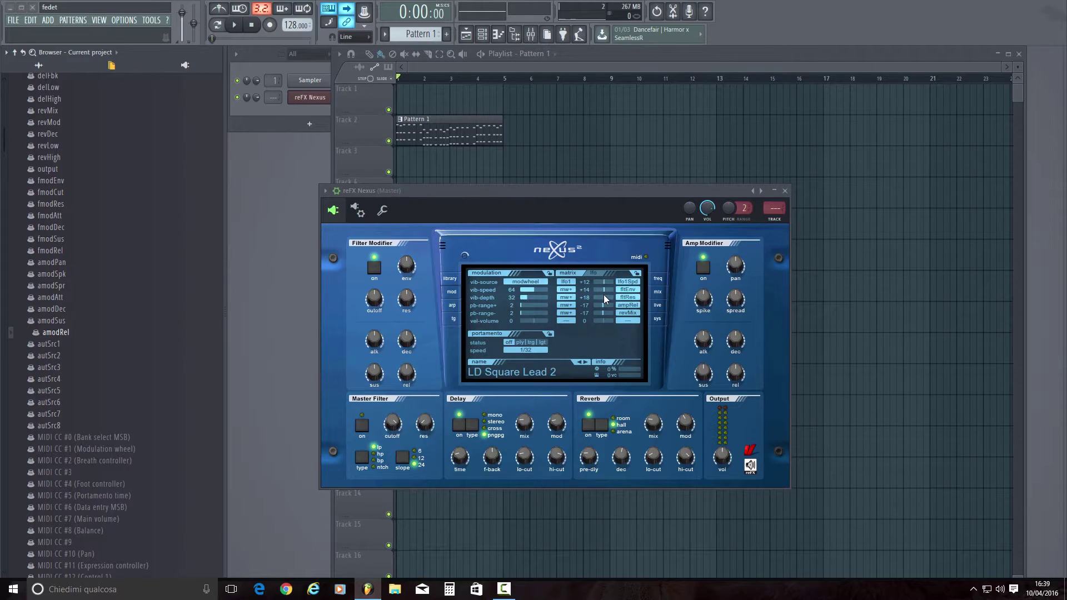
# Step: Bring up the synth's arpeggiator page and clone the reFX Nexus channel
pyautogui.click(450, 278)
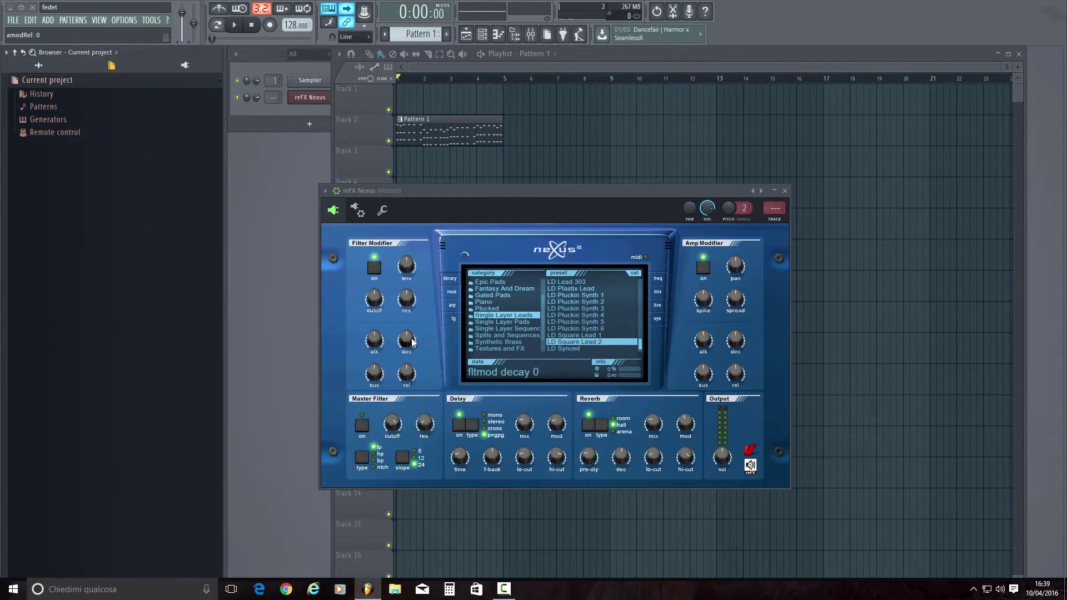
pyautogui.click(451, 306)
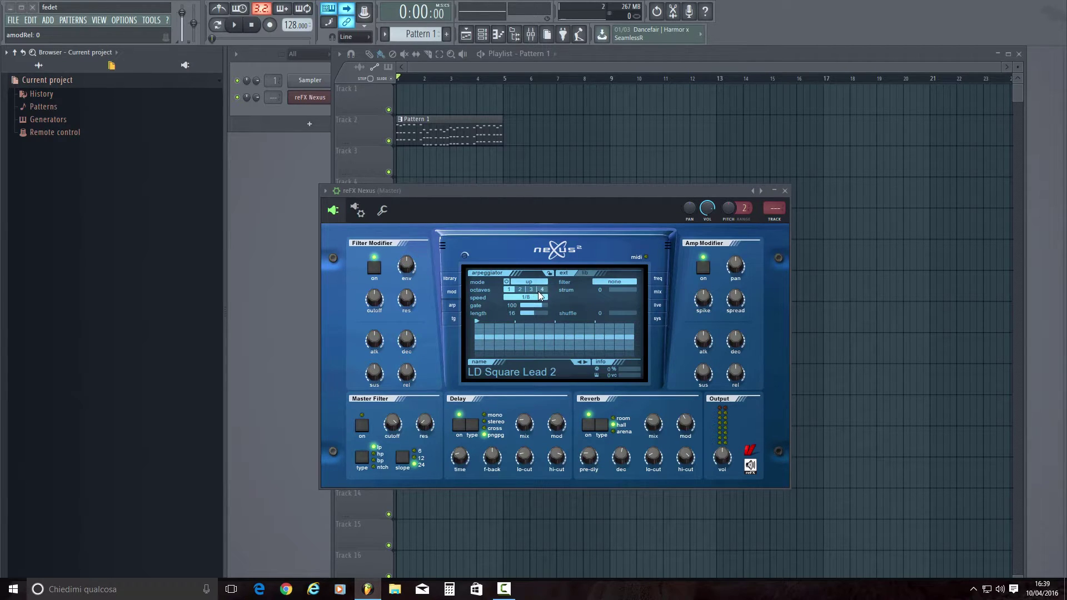
pyautogui.click(318, 97)
pyautogui.click(318, 98)
pyautogui.click(316, 99)
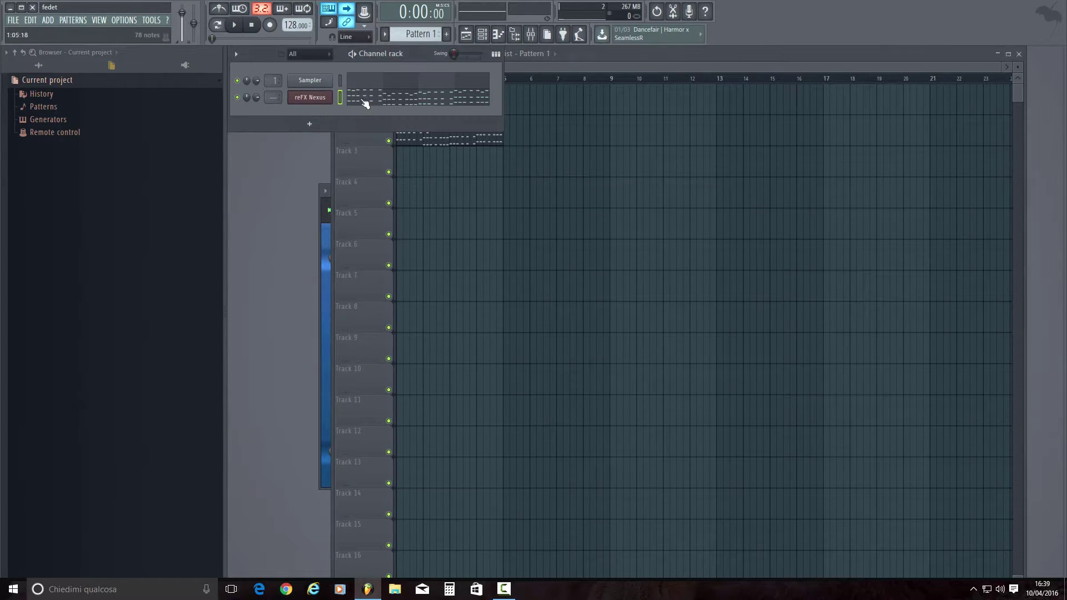
pyautogui.rightClick(318, 97)
pyautogui.click(369, 181)
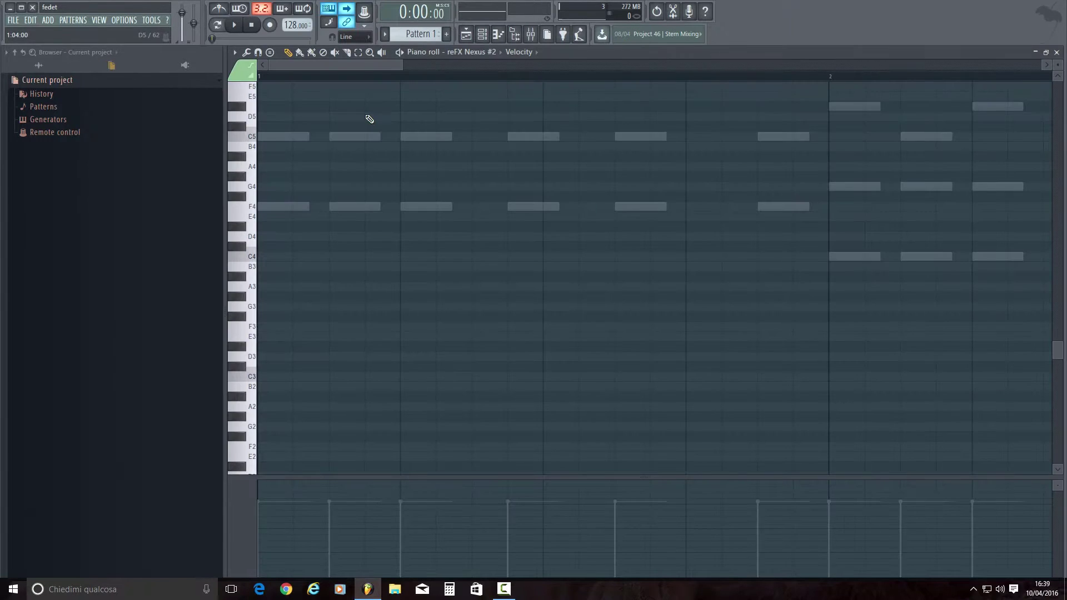
# Step: Test the cloned synth with a few notes and draw a one-bar G#5 note in its piano roll
pyautogui.press('c')
pyautogui.press('e')
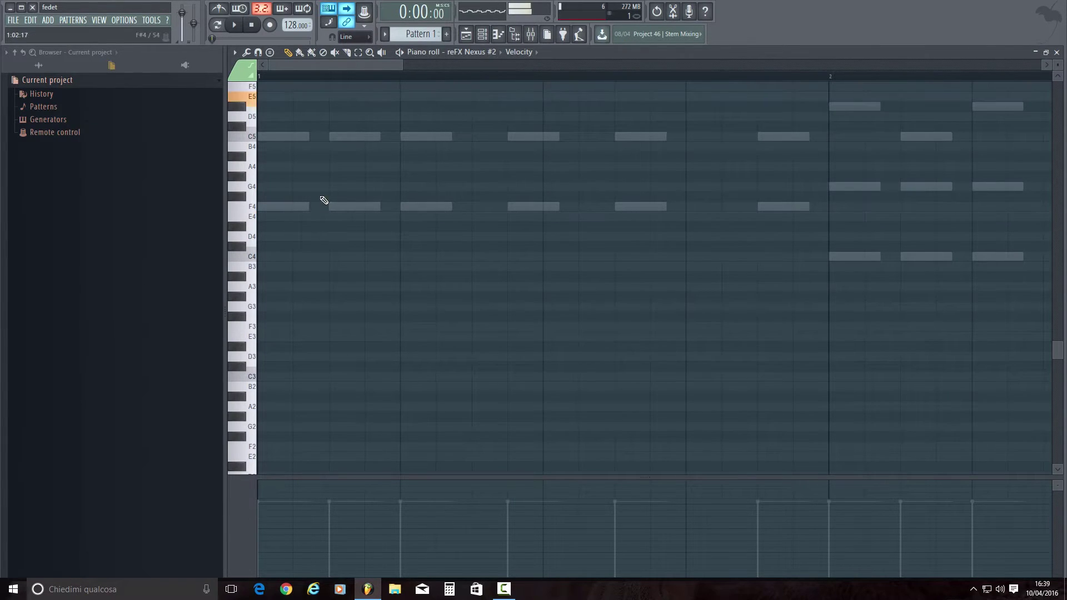
pyautogui.scroll(4, 325, 206)
pyautogui.moveTo(308, 177); pyautogui.dragTo(813, 163)
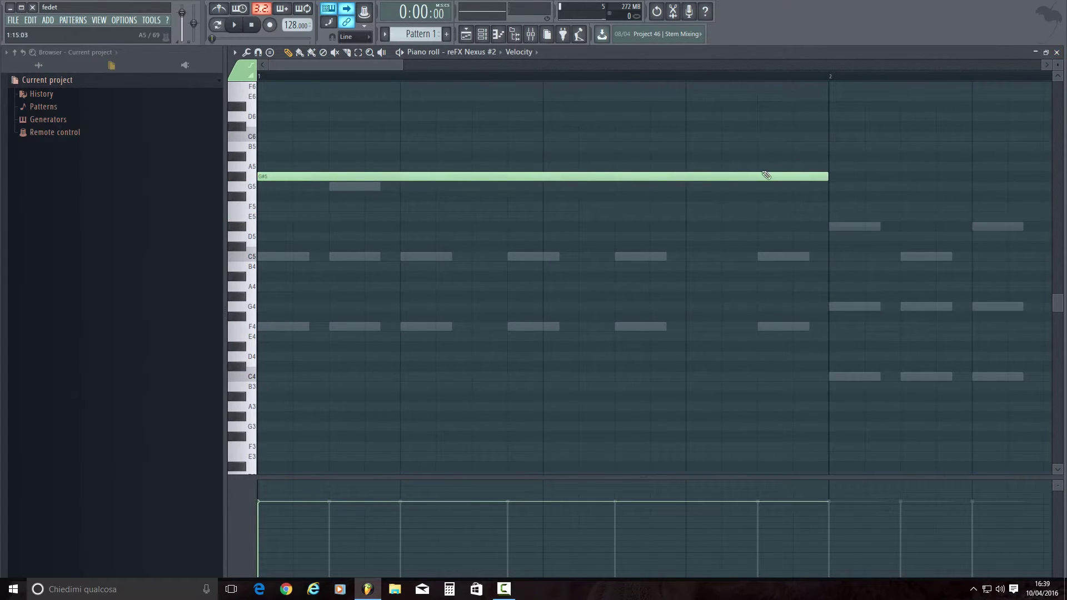
pyautogui.hotkey('ctrl', 'z')
pyautogui.hotkey('ctrl', 'z')
pyautogui.hotkey('ctrl', 'z')
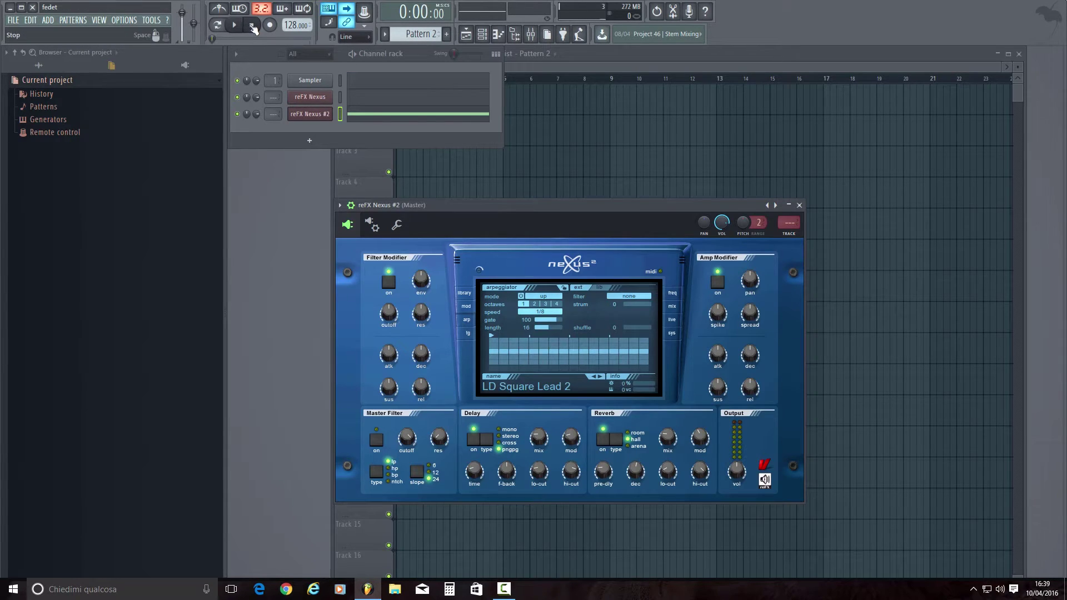
# Step: Stop the song playback and recording, switch to pattern mode and play the new pattern
pyautogui.click(234, 25)
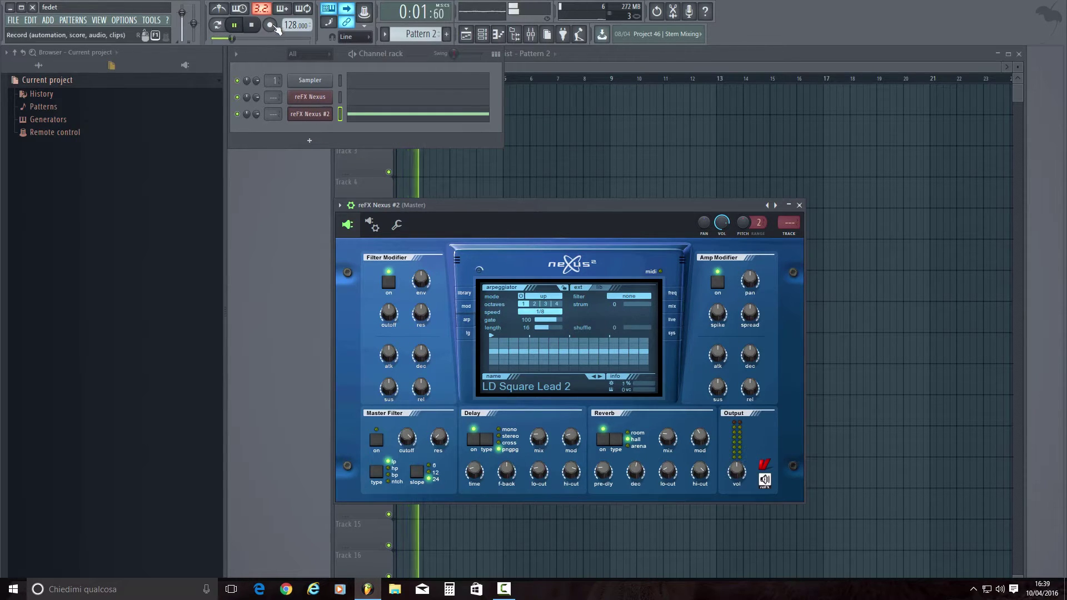
pyautogui.press('r')
pyautogui.click(651, 180)
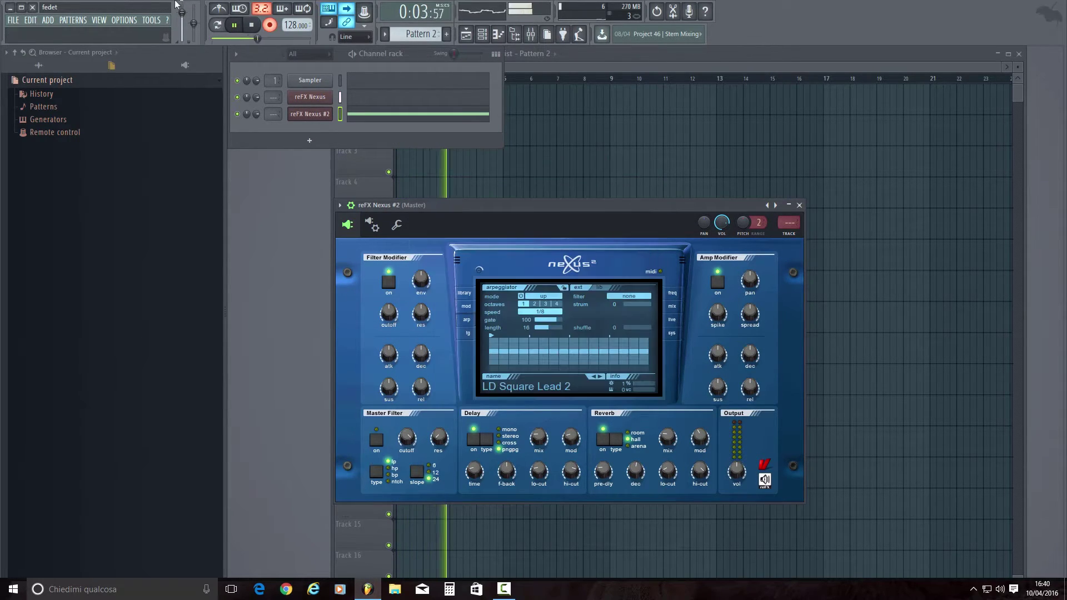
pyautogui.click(267, 26)
pyautogui.click(251, 25)
pyautogui.click(217, 25)
pyautogui.click(234, 25)
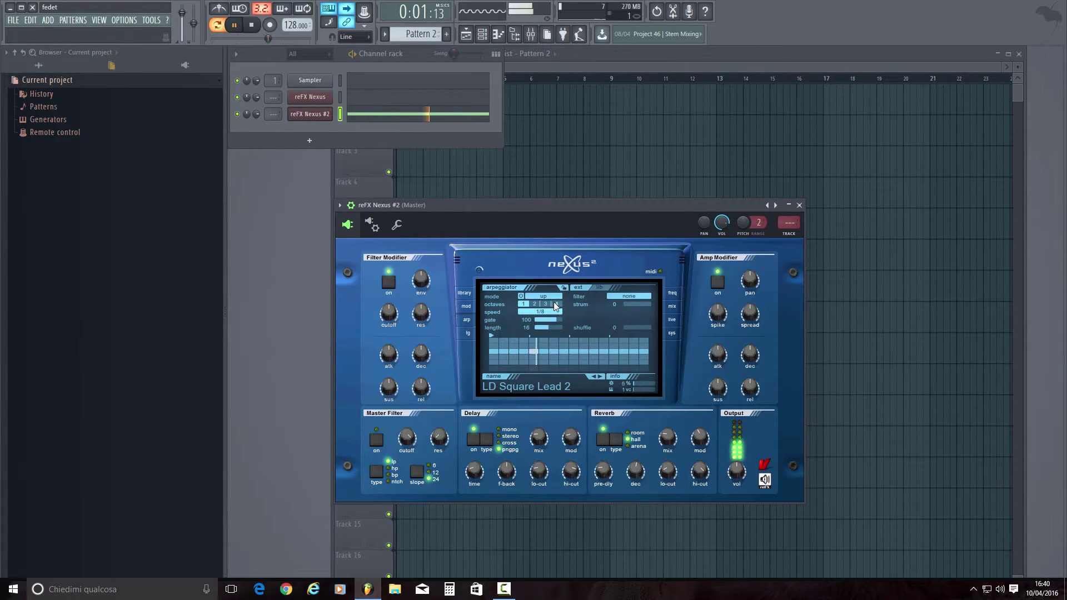
# Step: Set the arpeggiator's speed to 1/32T and its octaves to 4 while listening, and stop playback
pyautogui.click(538, 312)
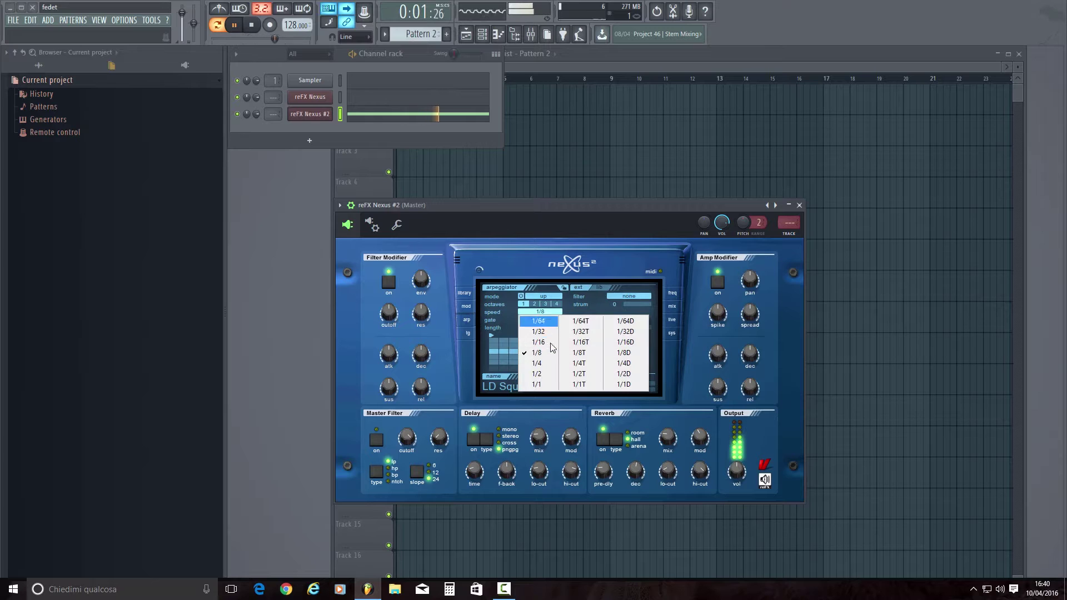
pyautogui.click(581, 332)
pyautogui.click(534, 304)
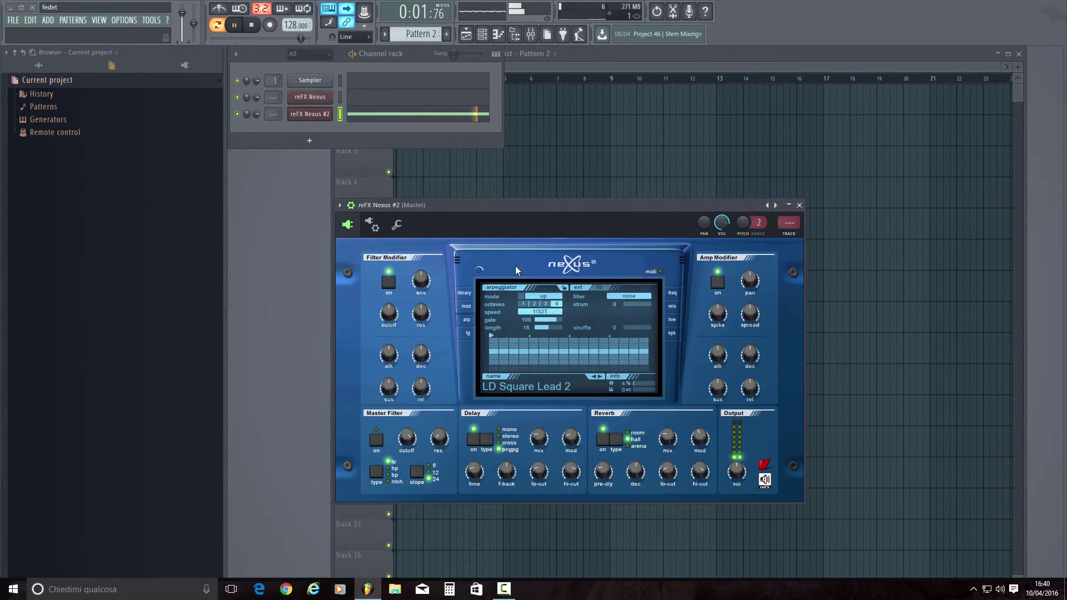
pyautogui.click(251, 25)
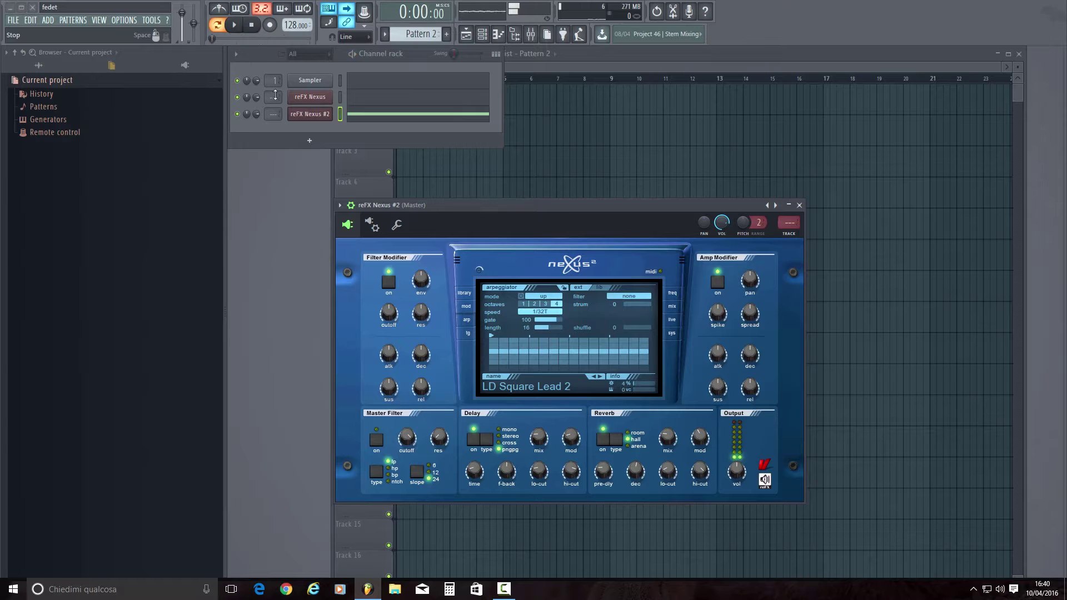
# Step: Set the arpeggiator's octaves to 1 and its length to 8, and try the shuffle amount
pyautogui.click(525, 304)
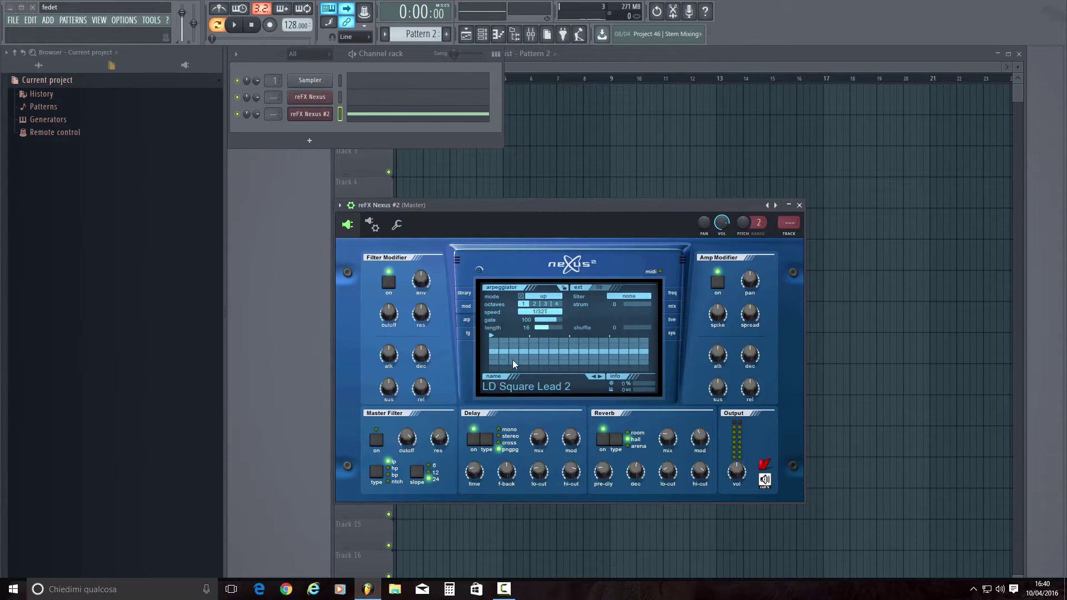
pyautogui.moveTo(547, 328); pyautogui.dragTo(519, 339)
pyautogui.moveTo(624, 326)
pyautogui.mouseDown()
pyautogui.moveTo(747, 317)
pyautogui.moveTo(631, 340)
pyautogui.mouseUp()
# Step: Review the arpeggiator's filter options, keeping none selected
pyautogui.click(627, 297)
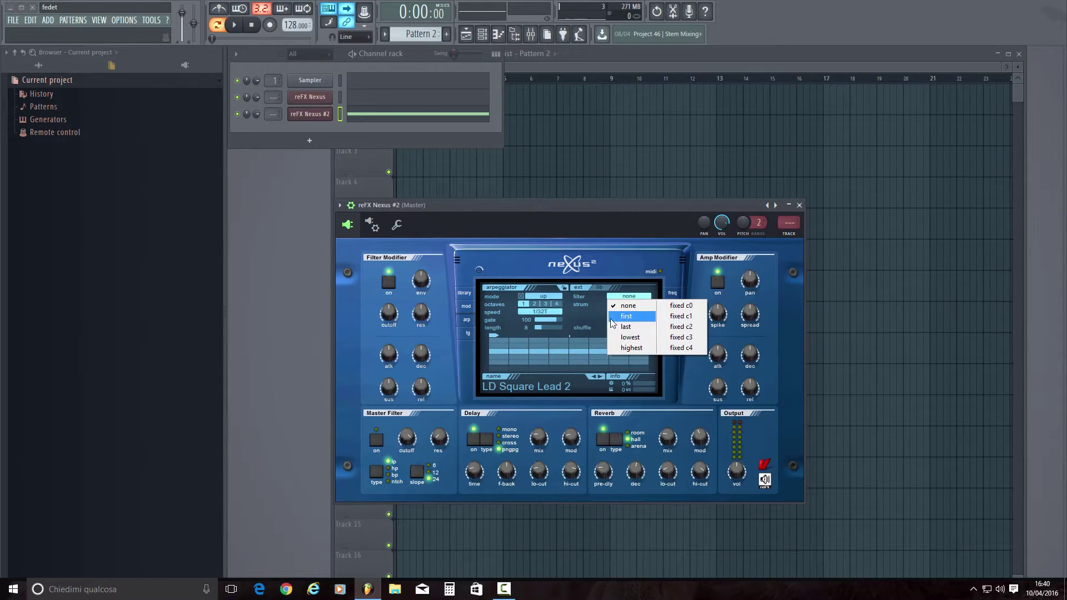
pyautogui.click(626, 304)
pyautogui.click(626, 298)
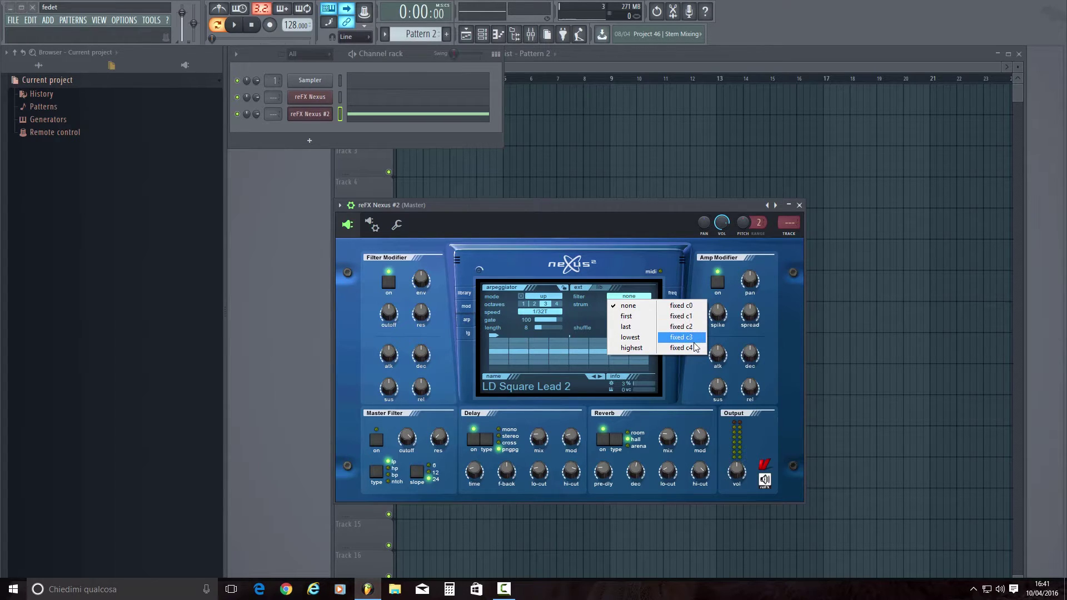
pyautogui.click(599, 325)
# Step: Audition keyboard notes across several octaves in the reFX Nexus #2 Piano roll, and close it
pyautogui.click(308, 116)
pyautogui.click(308, 117)
pyautogui.click(373, 111)
pyautogui.scroll(-8, 332, 262)
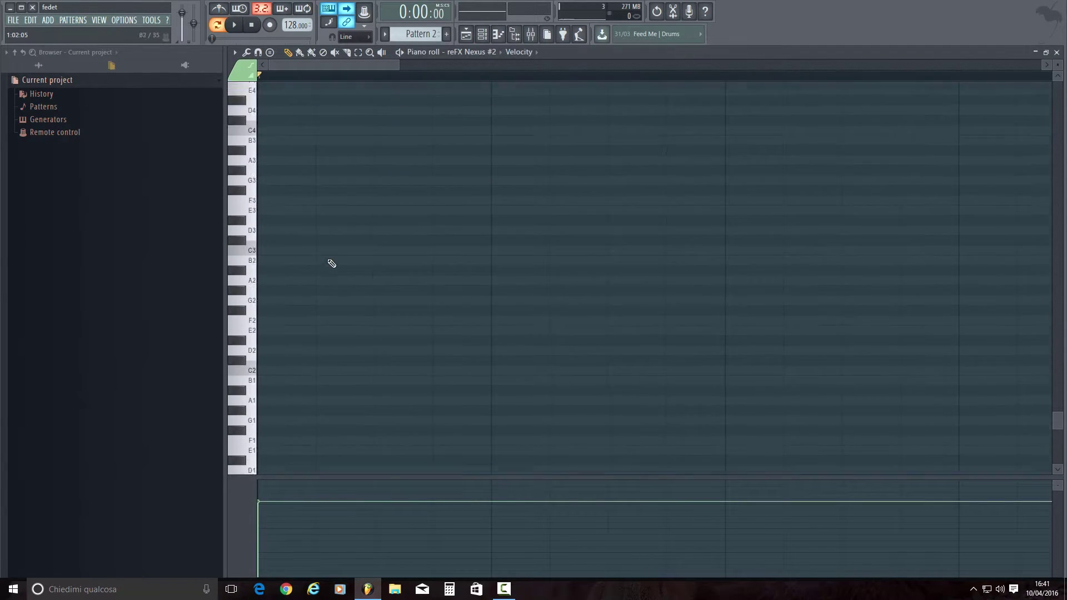
pyautogui.click(254, 470)
pyautogui.click(253, 346)
pyautogui.click(257, 229)
pyautogui.scroll(3, 263, 250)
pyautogui.click(257, 229)
pyautogui.scroll(3, 269, 276)
pyautogui.click(257, 230)
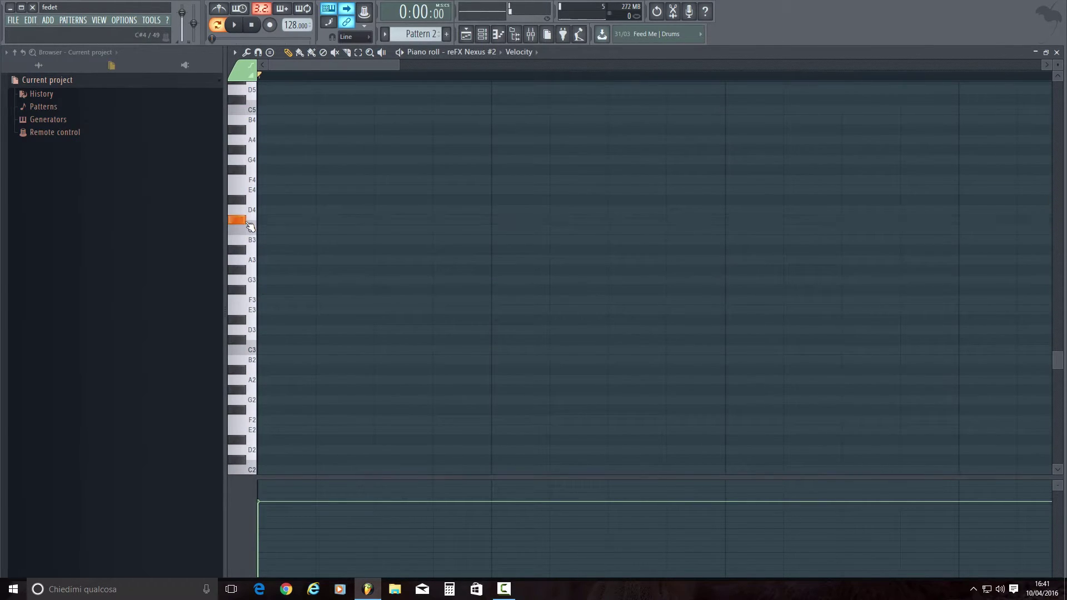
pyautogui.click(1056, 51)
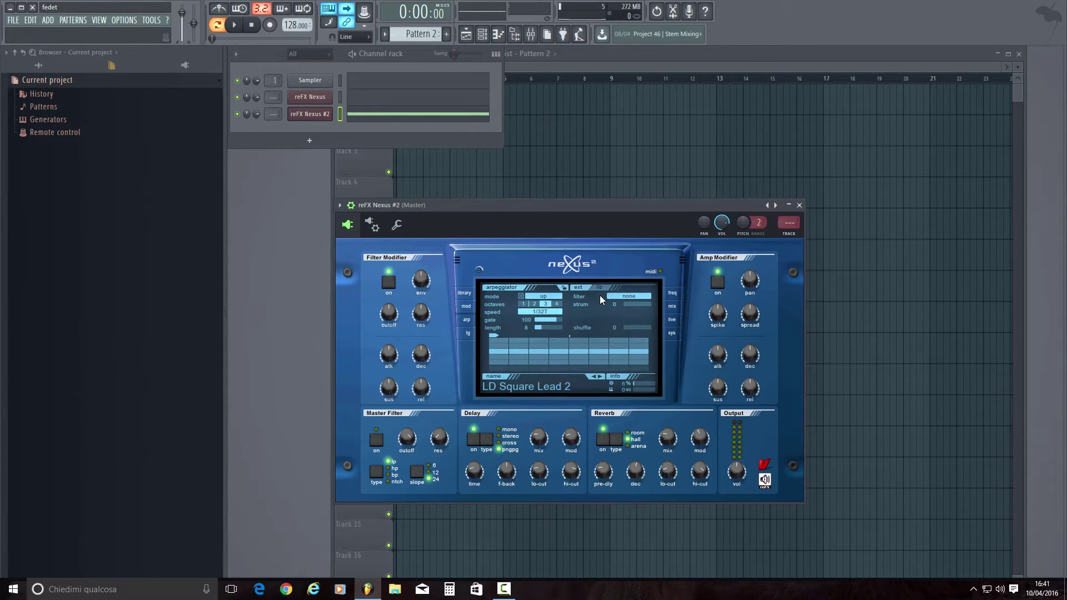
# Step: Try the down and alter modes of the reFX Nexus #2 arpeggiator with 3 octaves, and set its mode to poly
pyautogui.click(523, 304)
pyautogui.click(544, 297)
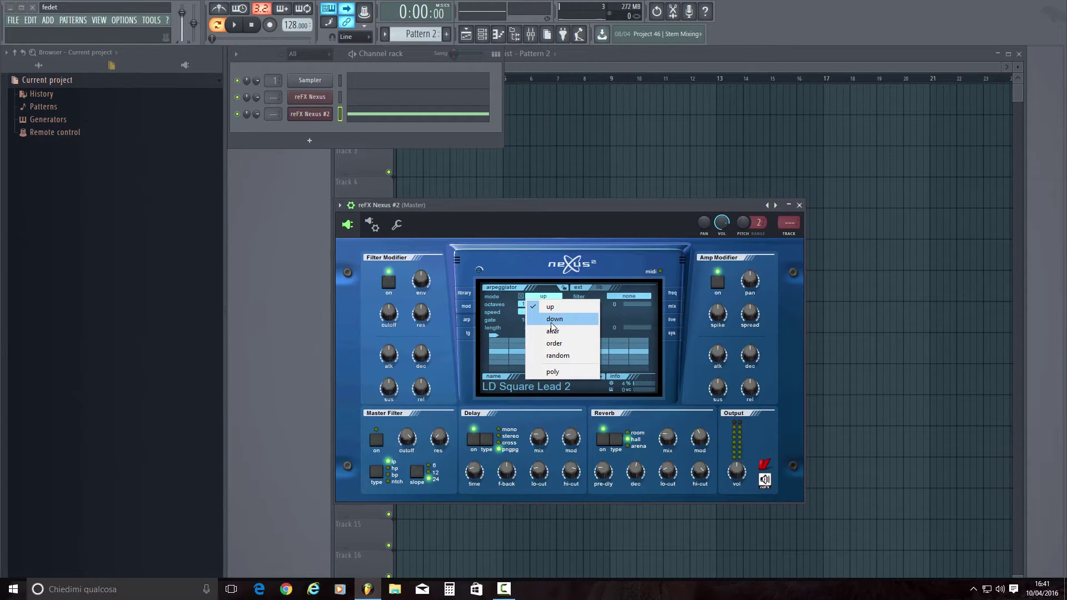
pyautogui.click(568, 274)
pyautogui.click(545, 304)
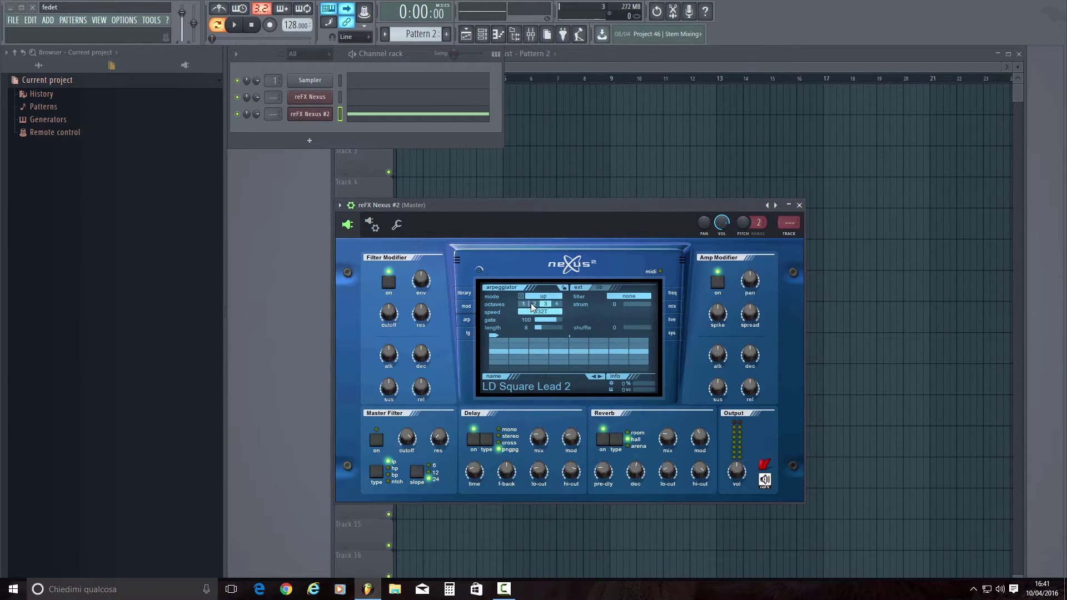
pyautogui.click(549, 298)
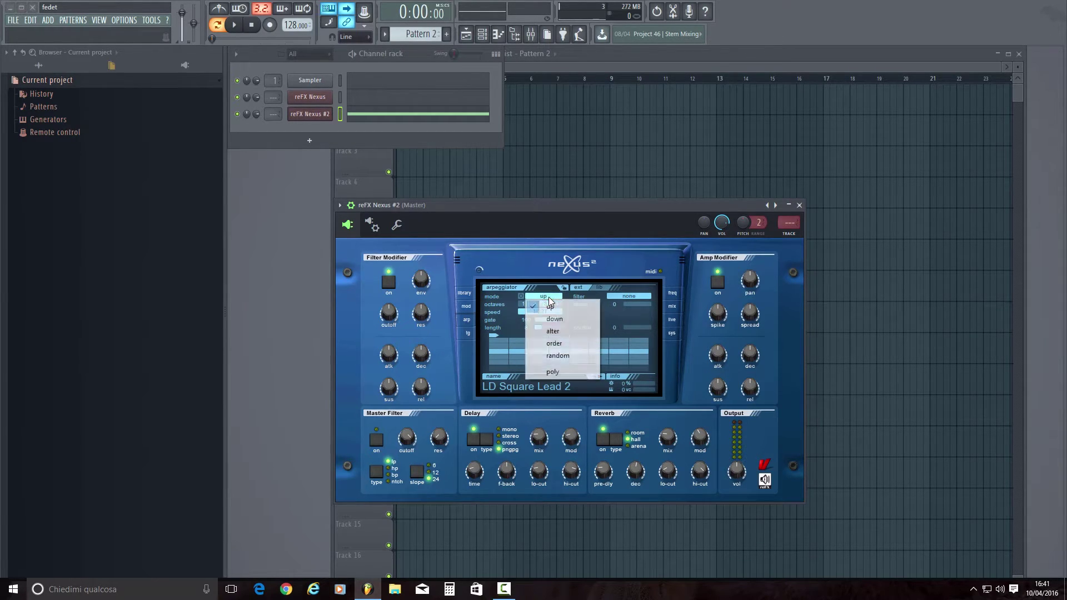
pyautogui.click(553, 319)
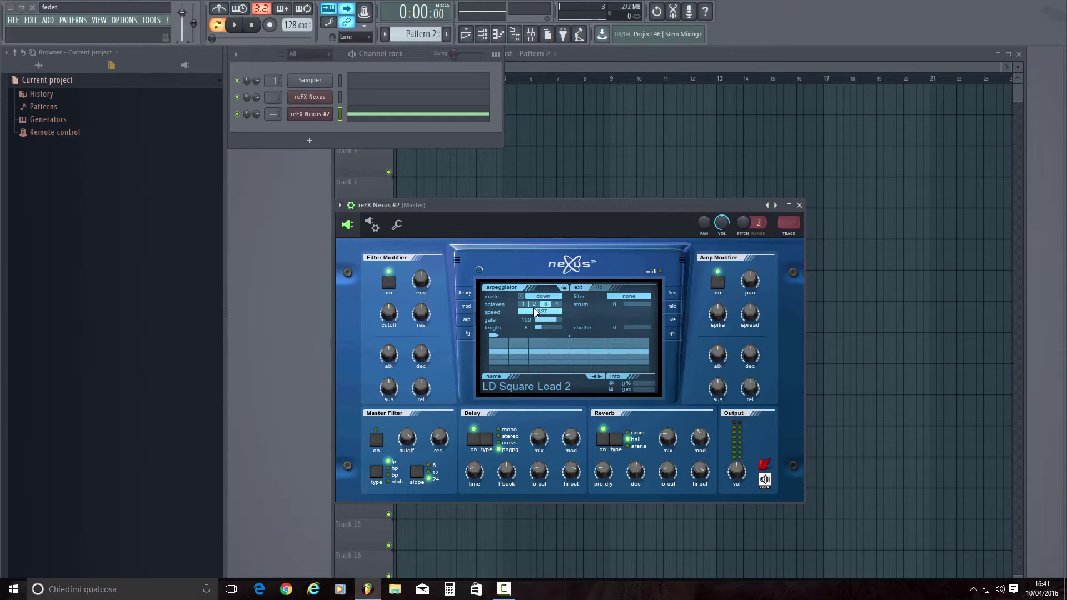
pyautogui.click(546, 298)
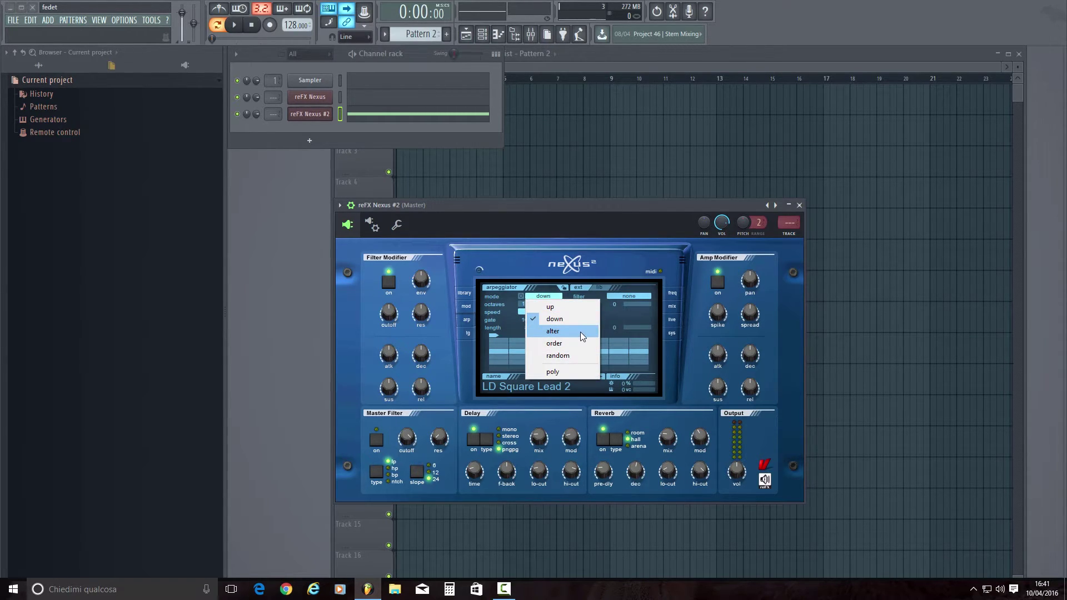
pyautogui.click(580, 333)
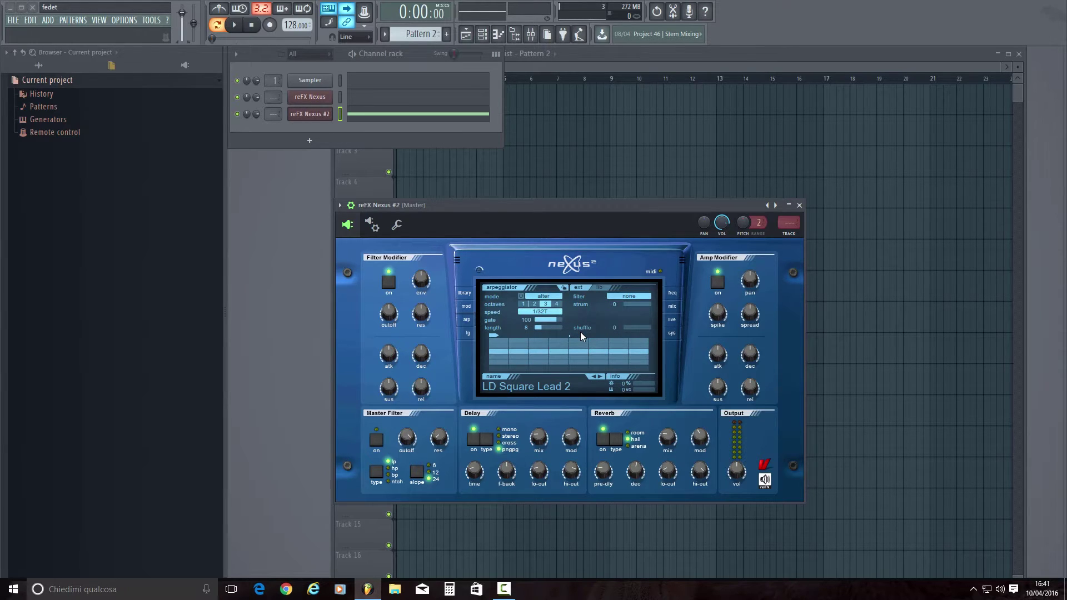
pyautogui.click(559, 296)
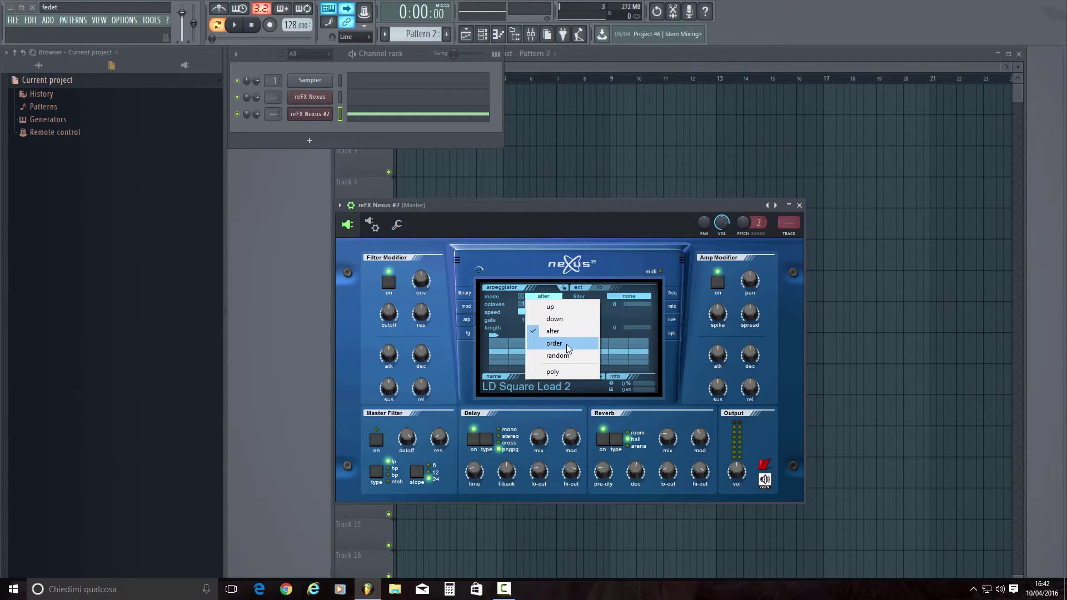
pyautogui.click(575, 371)
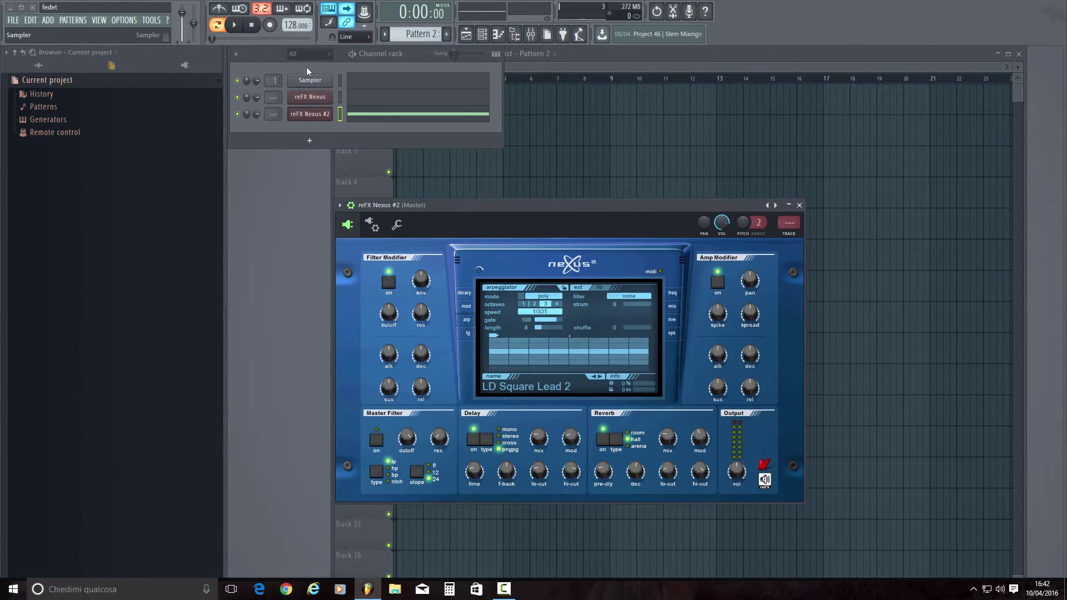
# Step: Switch to Pattern 1 and examine all the reFX Nexus chords in the Piano roll, and close it
pyautogui.scroll(-1, 421, 34)
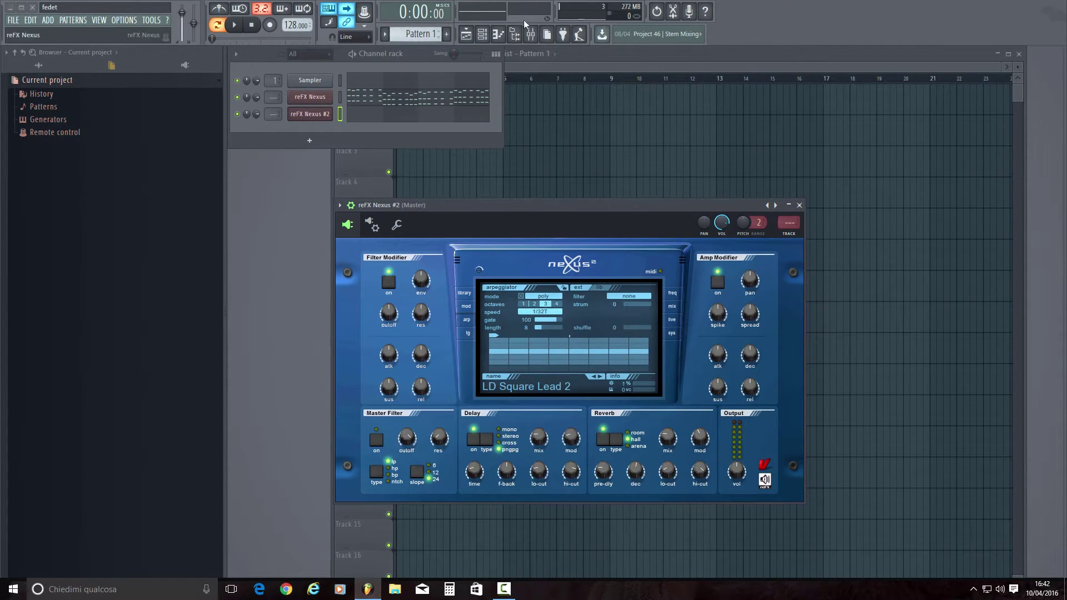
pyautogui.click(398, 100)
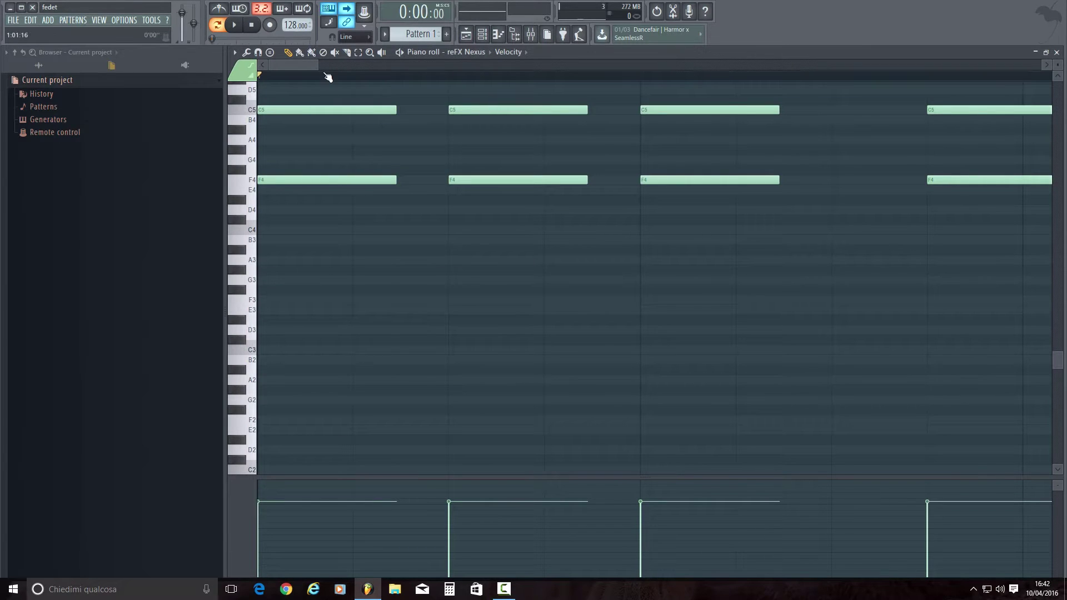
pyautogui.moveTo(317, 65); pyautogui.dragTo(714, 65)
pyautogui.scroll(5, 745, 307)
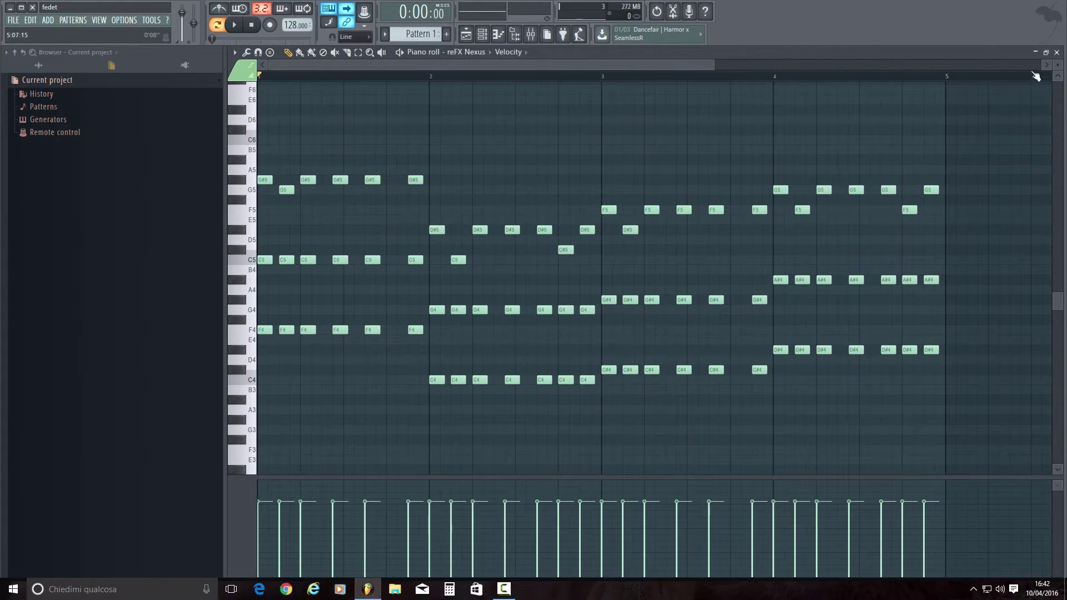
pyautogui.click(1056, 51)
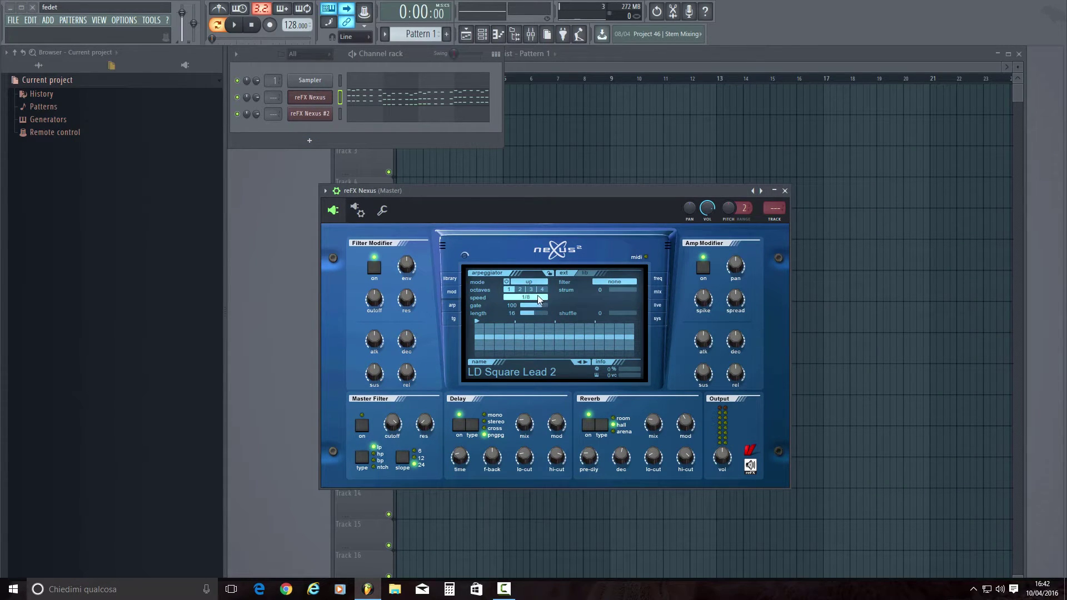
# Step: Set the first reFX Nexus arpeggiator to poly mode with a 1/16 speed, and play the pattern briefly
pyautogui.click(529, 282)
pyautogui.click(538, 357)
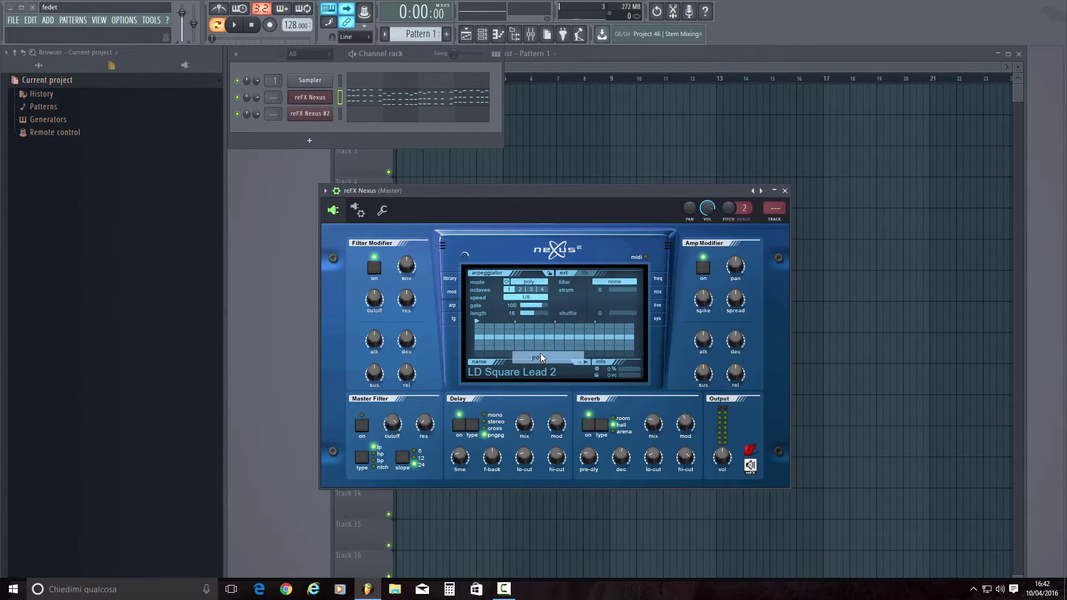
pyautogui.click(526, 297)
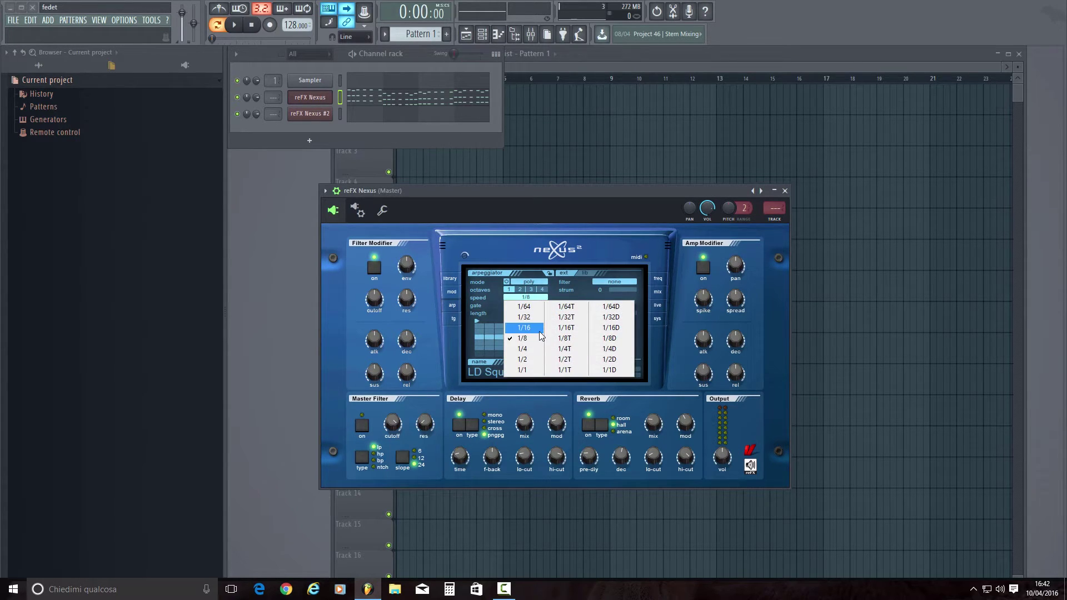
pyautogui.click(524, 328)
pyautogui.click(235, 27)
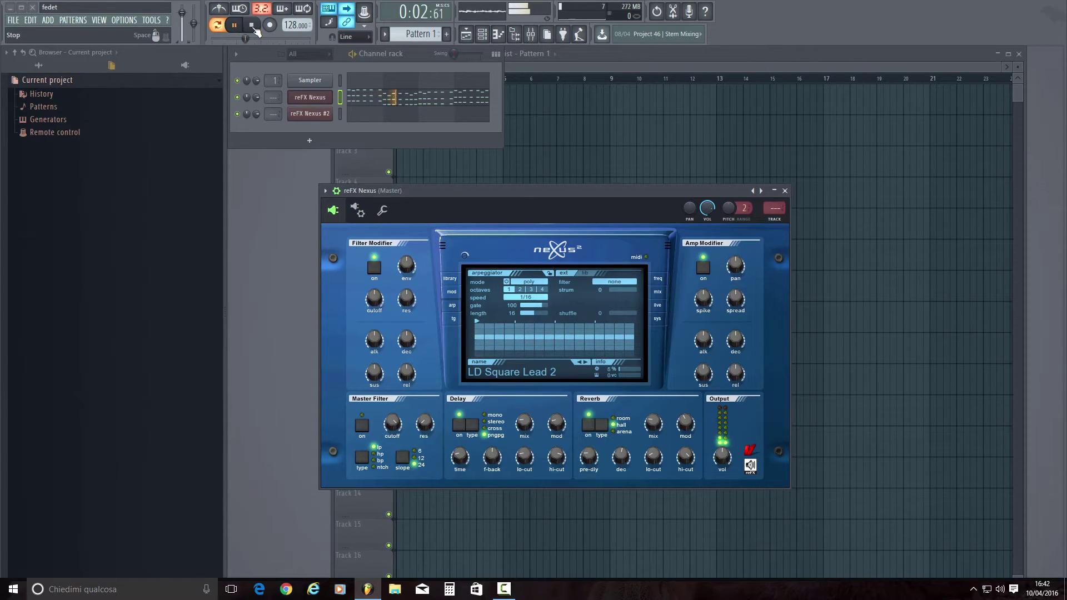
pyautogui.press('space')
# Step: Set the arpeggiator mode back to up, and play the pattern briefly to compare the sound
pyautogui.click(529, 283)
pyautogui.click(533, 292)
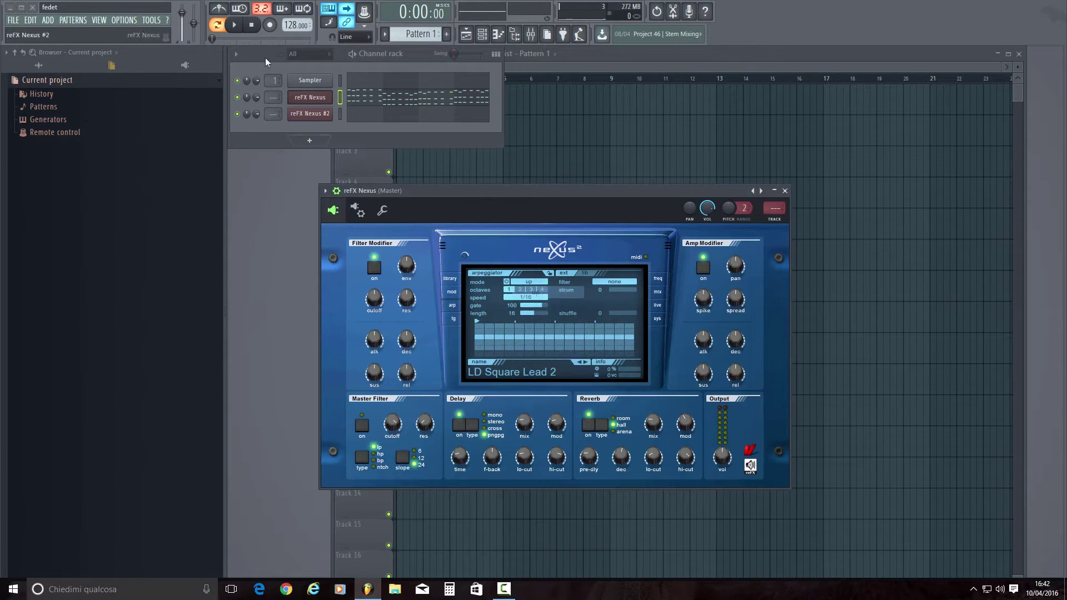
pyautogui.click(242, 32)
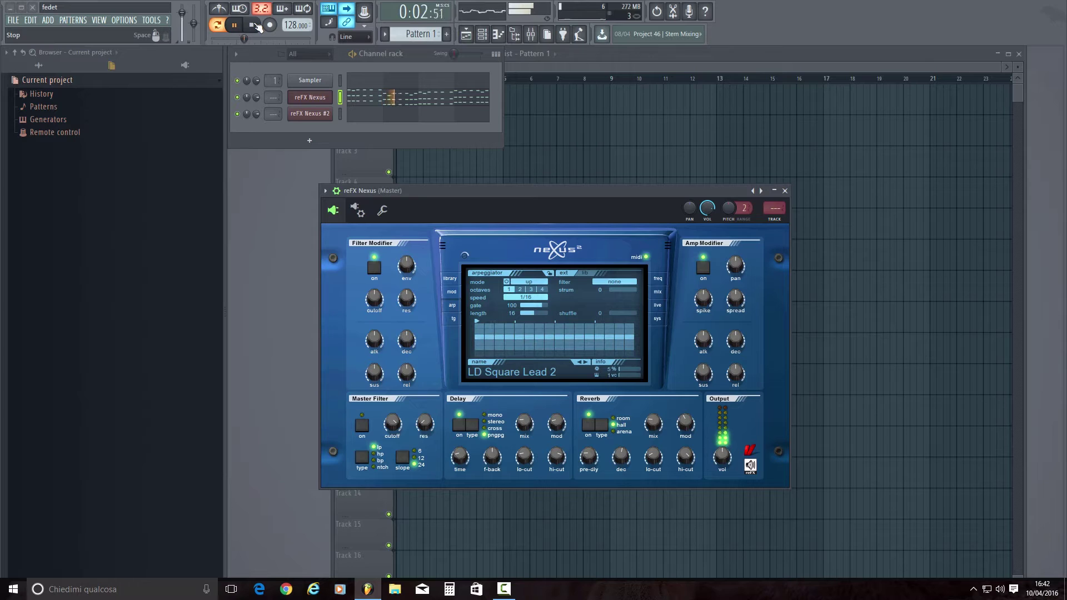
pyautogui.click(253, 25)
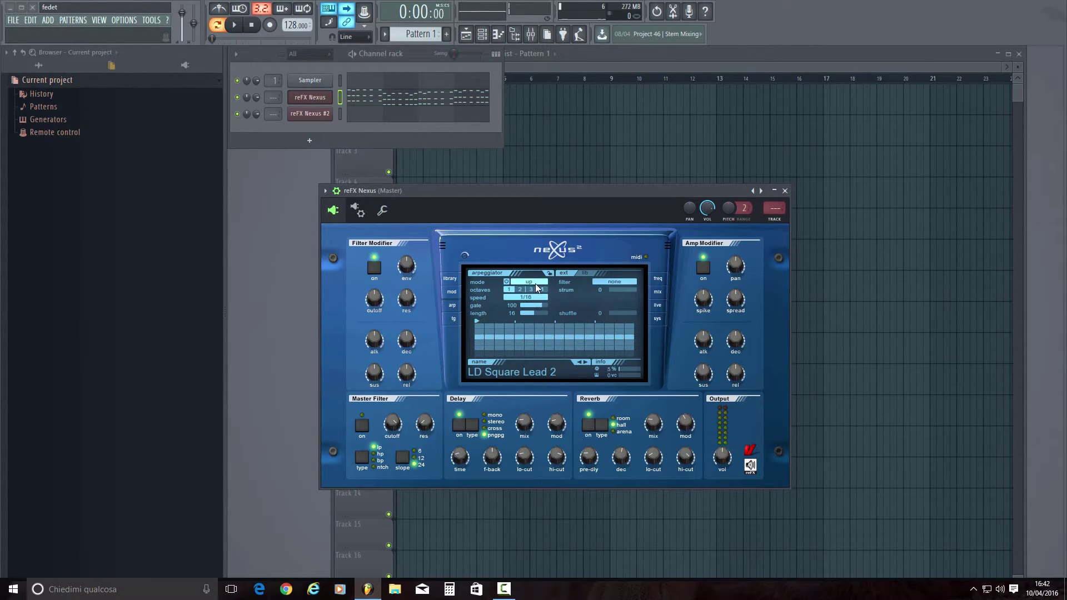
# Step: Play the pattern with the current portamento mode, and try the trg portamento status with another playback
pyautogui.click(453, 291)
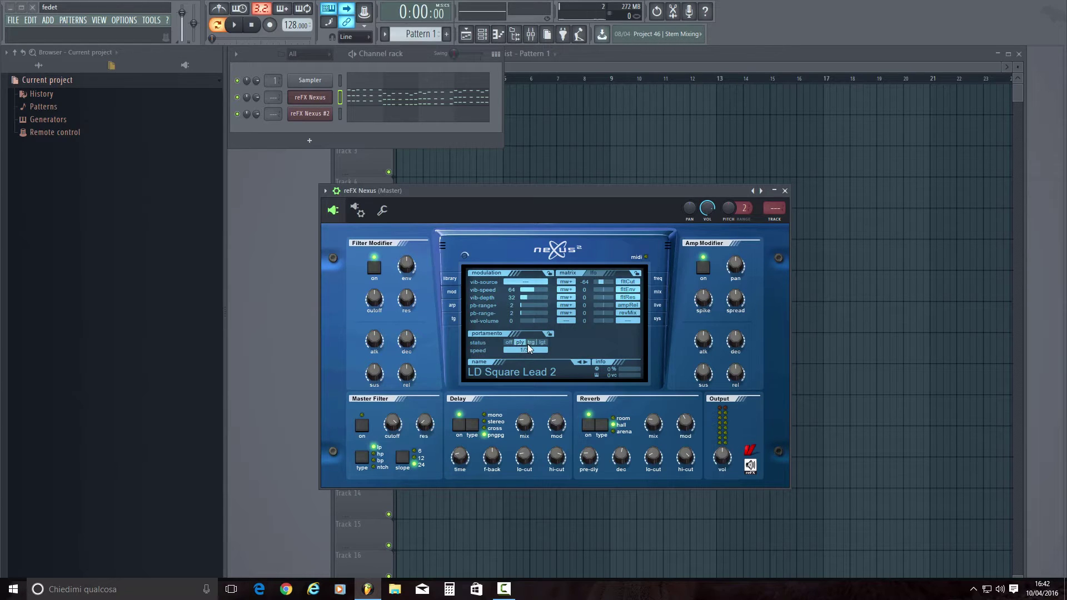
pyautogui.click(234, 25)
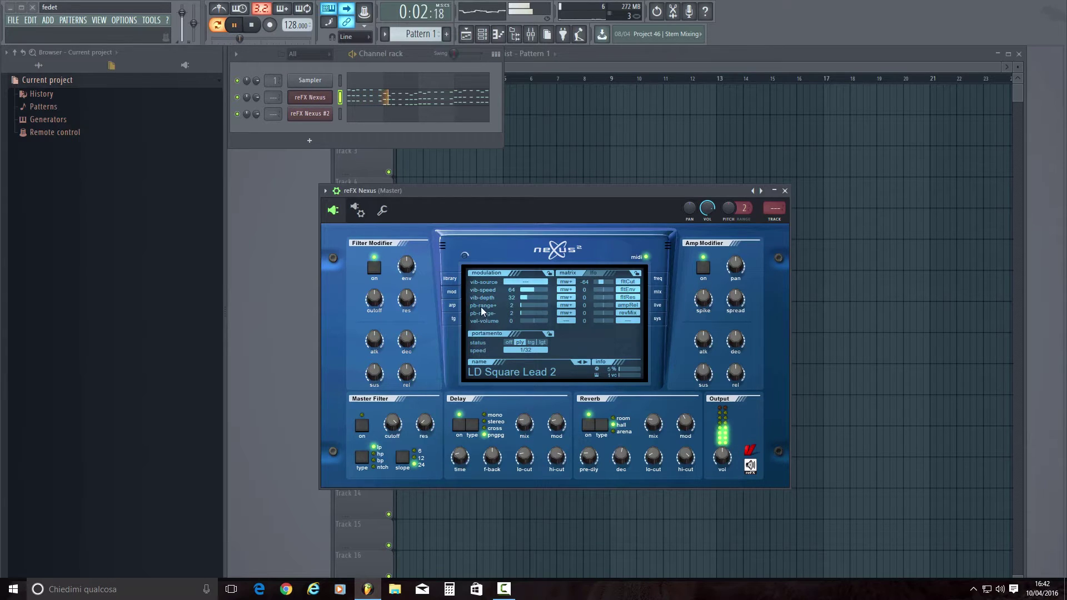
pyautogui.click(452, 305)
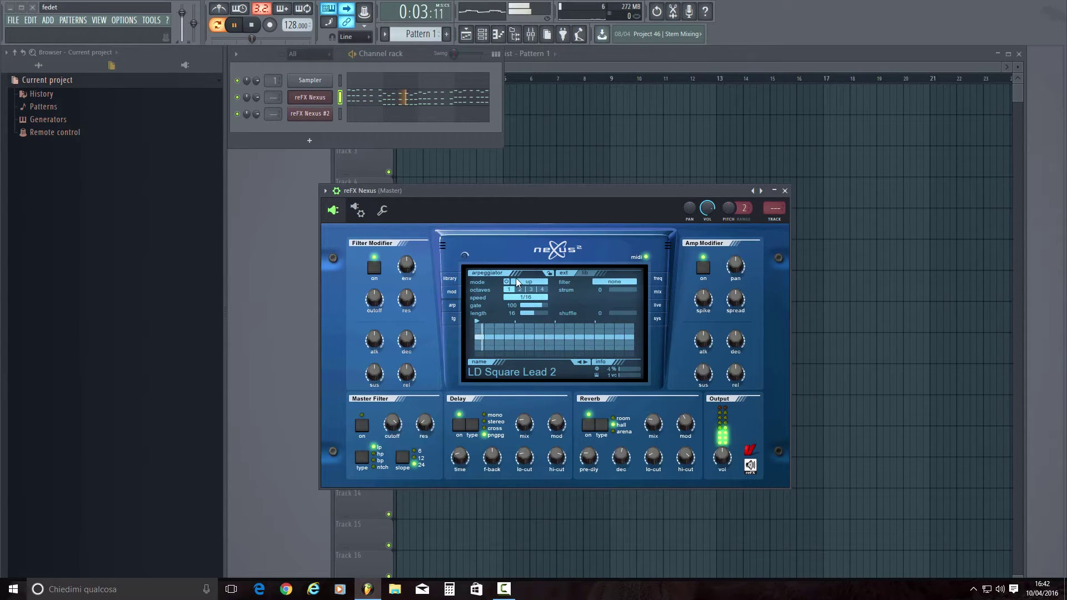
pyautogui.click(452, 291)
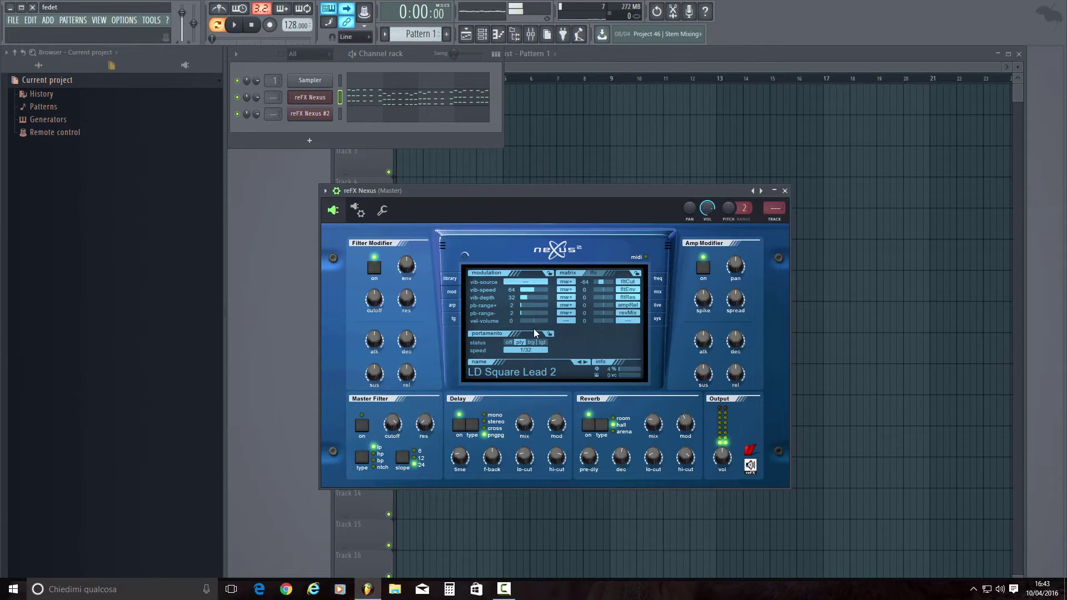
pyautogui.click(530, 342)
pyautogui.click(235, 25)
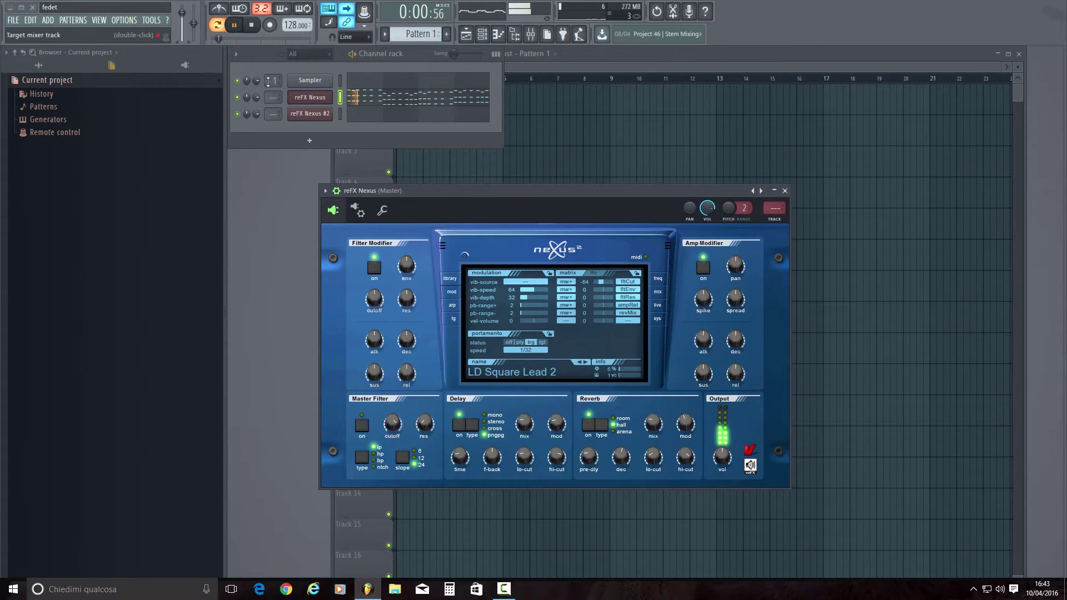
pyautogui.click(253, 26)
# Step: Try the lgt portamento status, turn portamento off while the pattern plays, and stop playback
pyautogui.click(544, 342)
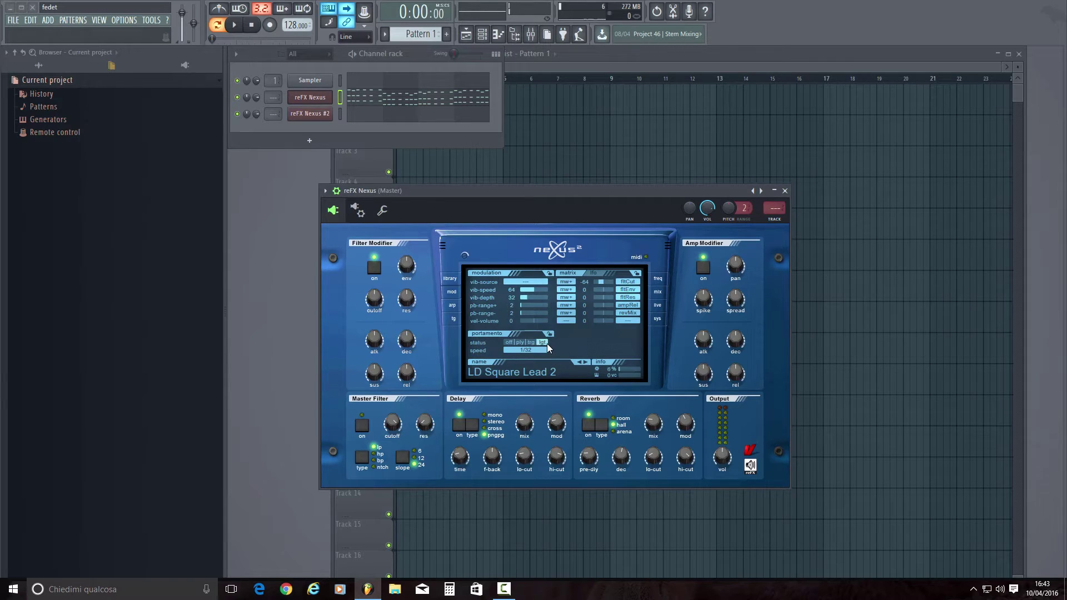
pyautogui.click(234, 28)
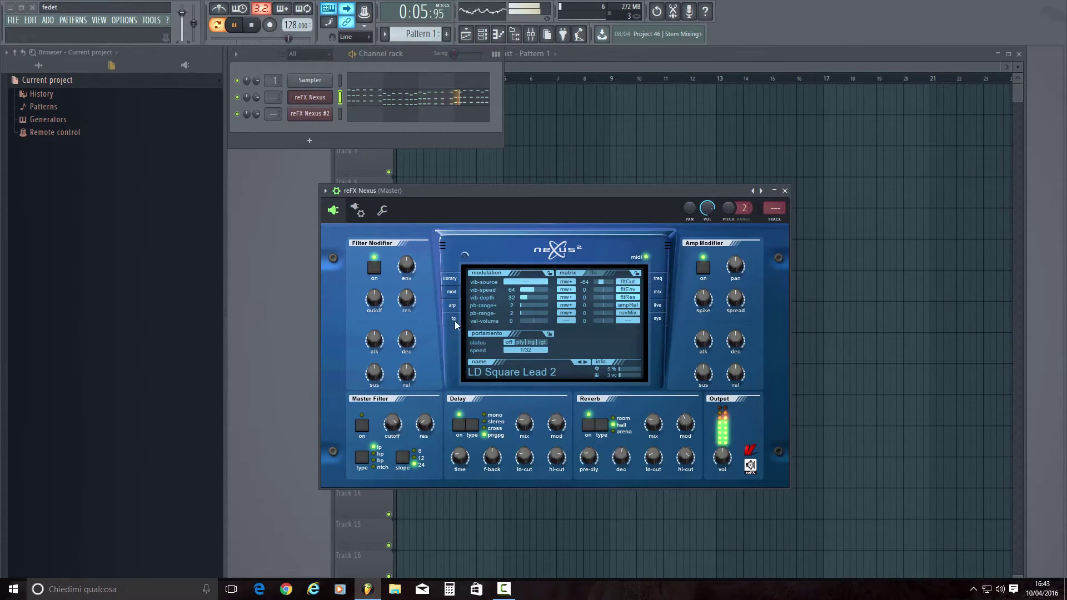
pyautogui.click(253, 25)
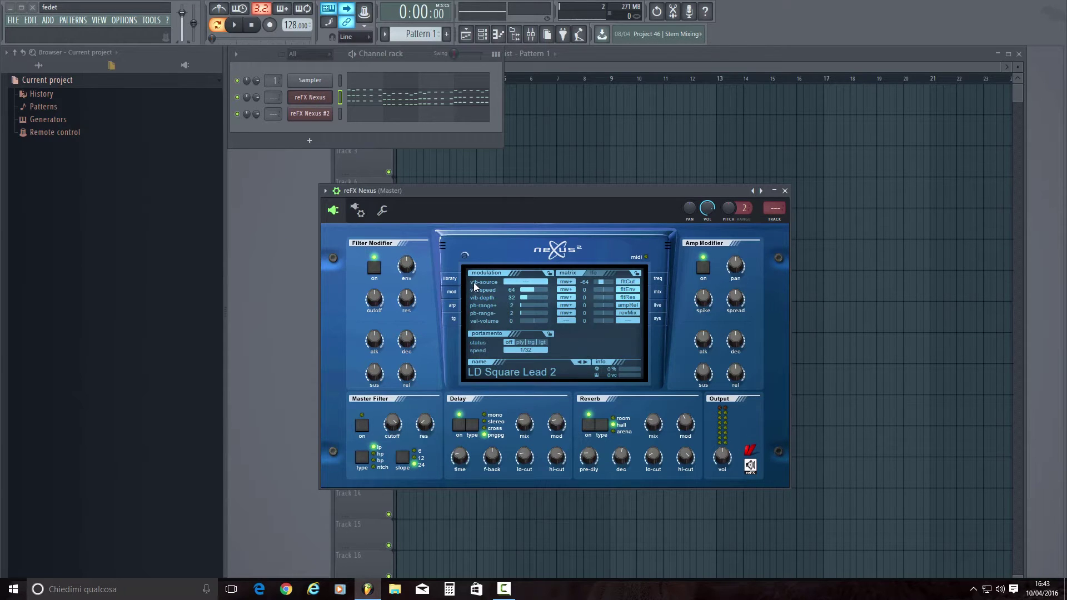
# Step: Audition Bassline patterns from the arpeggiator library during playback, load Bassline 3 and stop the pattern
pyautogui.click(452, 305)
pyautogui.click(584, 273)
pyautogui.click(602, 313)
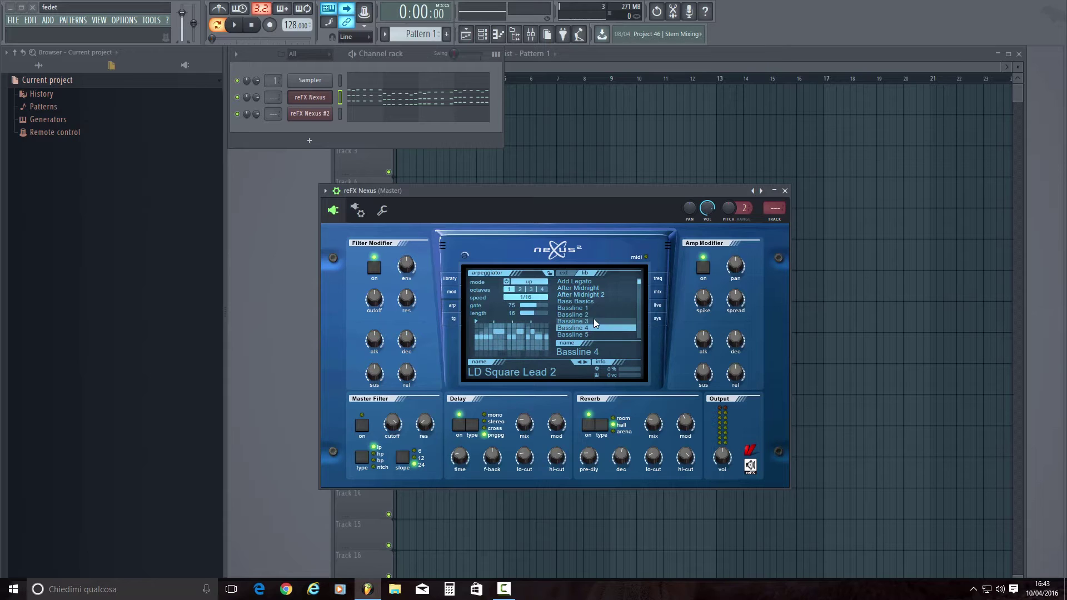
pyautogui.click(593, 328)
pyautogui.click(597, 334)
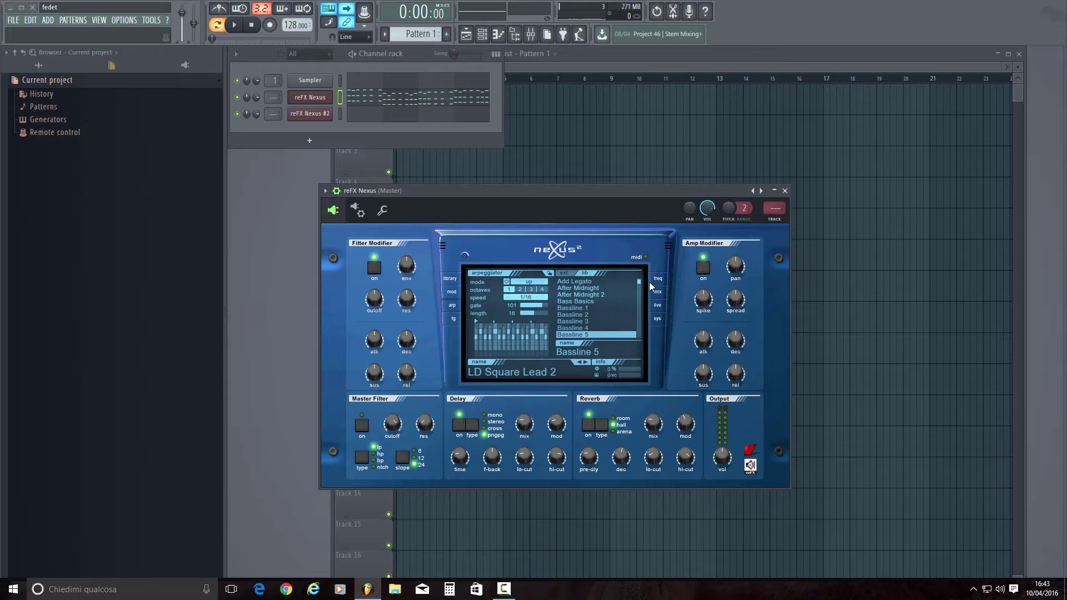
pyautogui.click(234, 27)
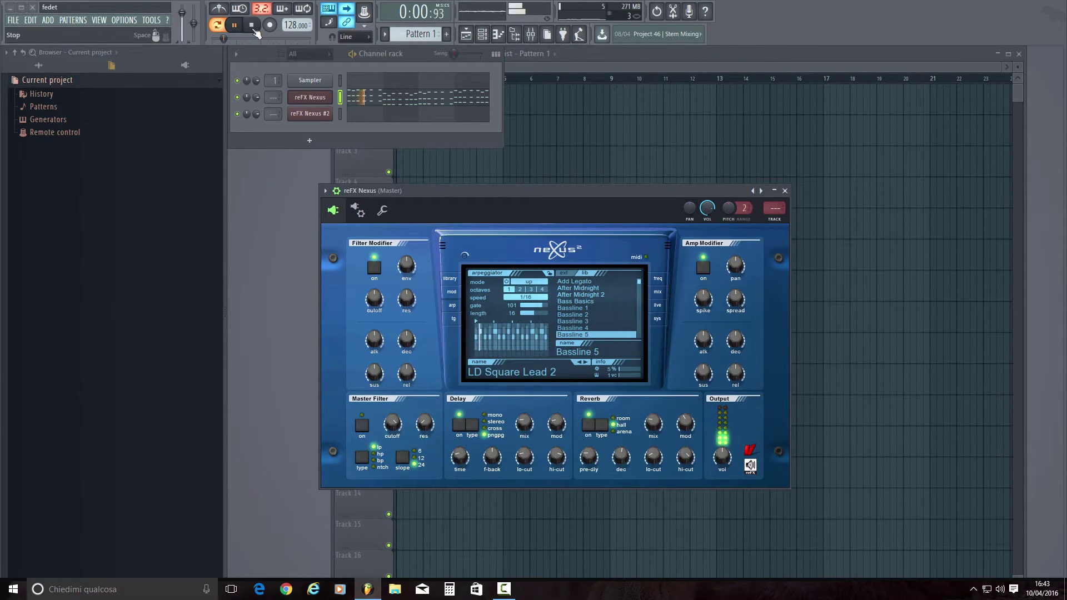
pyautogui.click(603, 307)
pyautogui.click(584, 321)
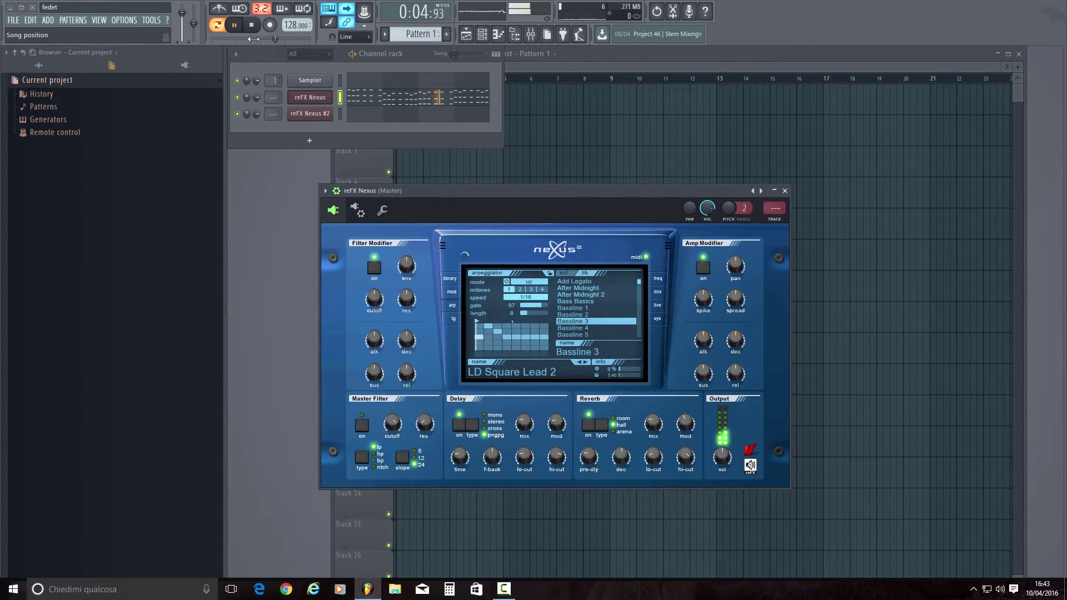
pyautogui.press('space')
# Step: Switch the arpeggiator off and reload the LD Square Lead 2 preset from the library
pyautogui.click(563, 274)
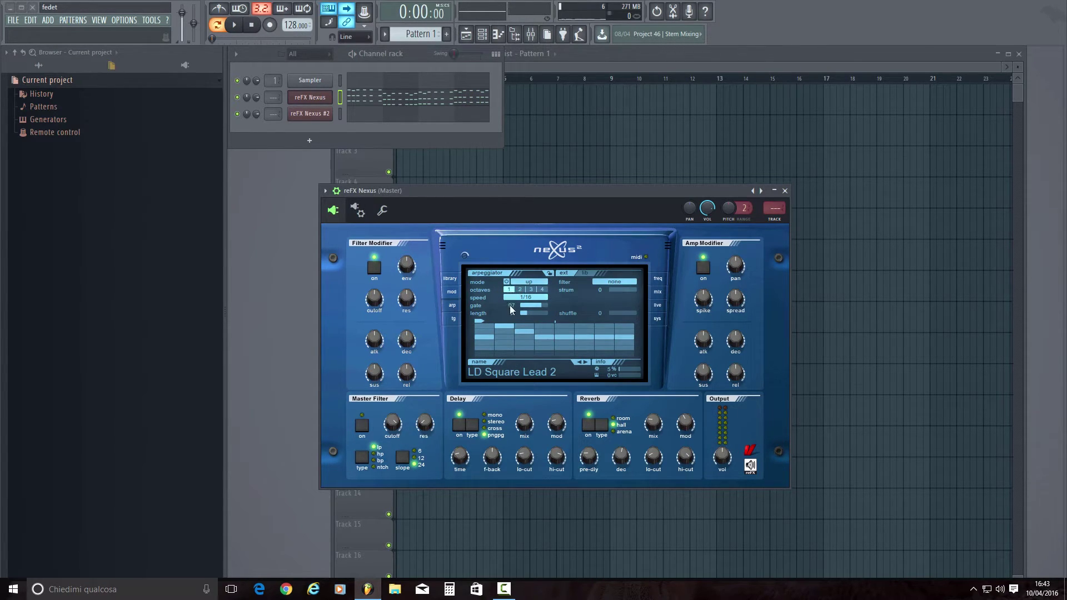
pyautogui.click(506, 283)
pyautogui.click(451, 278)
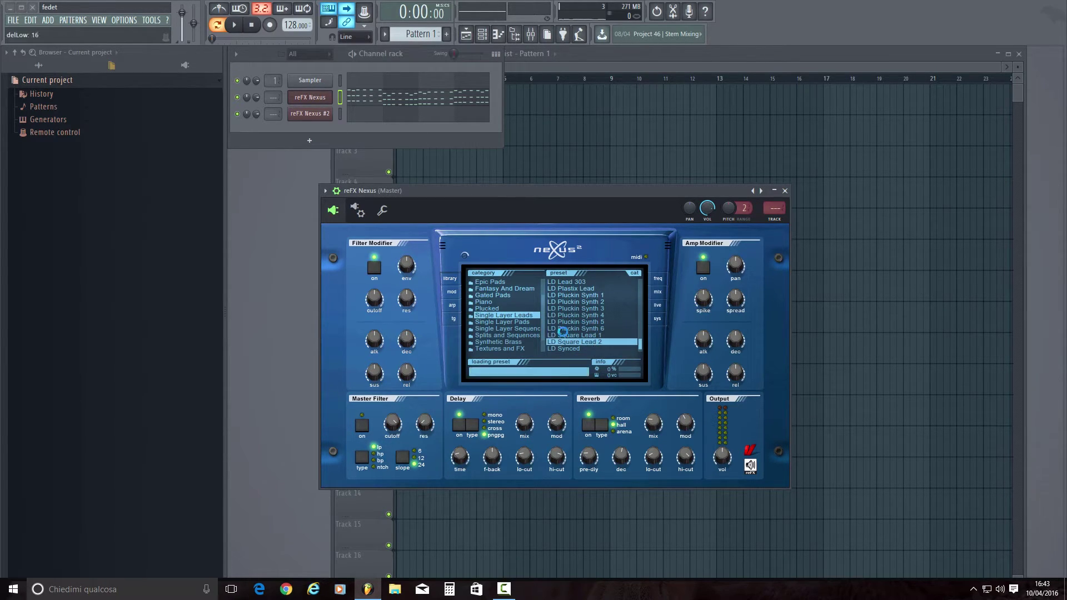
# Step: Shorten the arpeggiator pattern to 8 steps and set its second, third and fourth steps to 1, 4 and 7
pyautogui.click(452, 305)
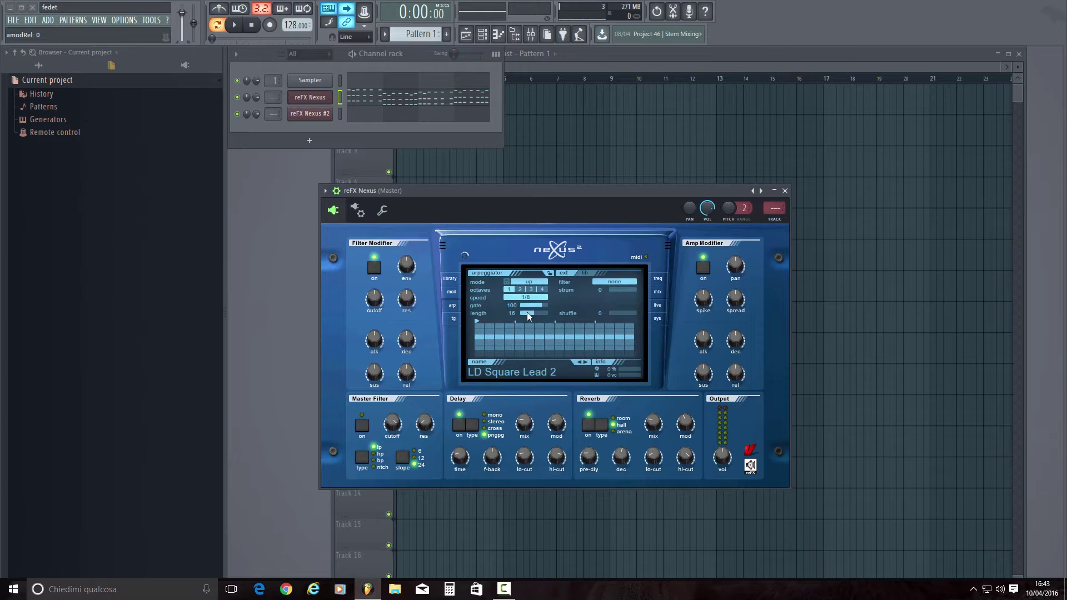
pyautogui.moveTo(534, 313); pyautogui.dragTo(506, 319)
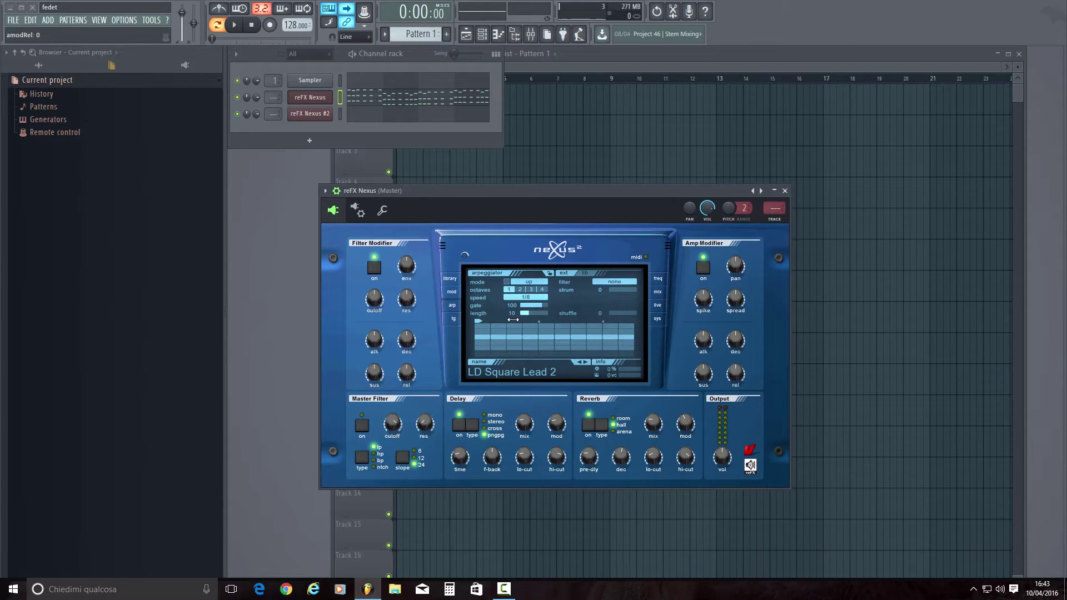
pyautogui.click(528, 353)
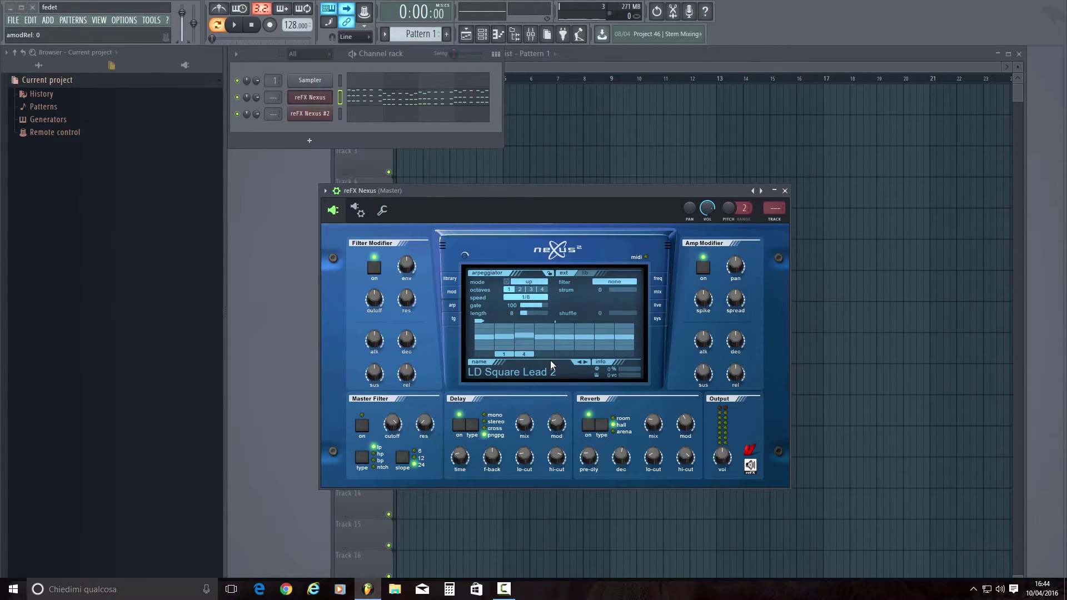
pyautogui.moveTo(548, 336); pyautogui.dragTo(549, 332)
# Step: Play the pattern with the arpeggiator switched on, stop it, and audition single notes through the edited arpeggio
pyautogui.click(236, 27)
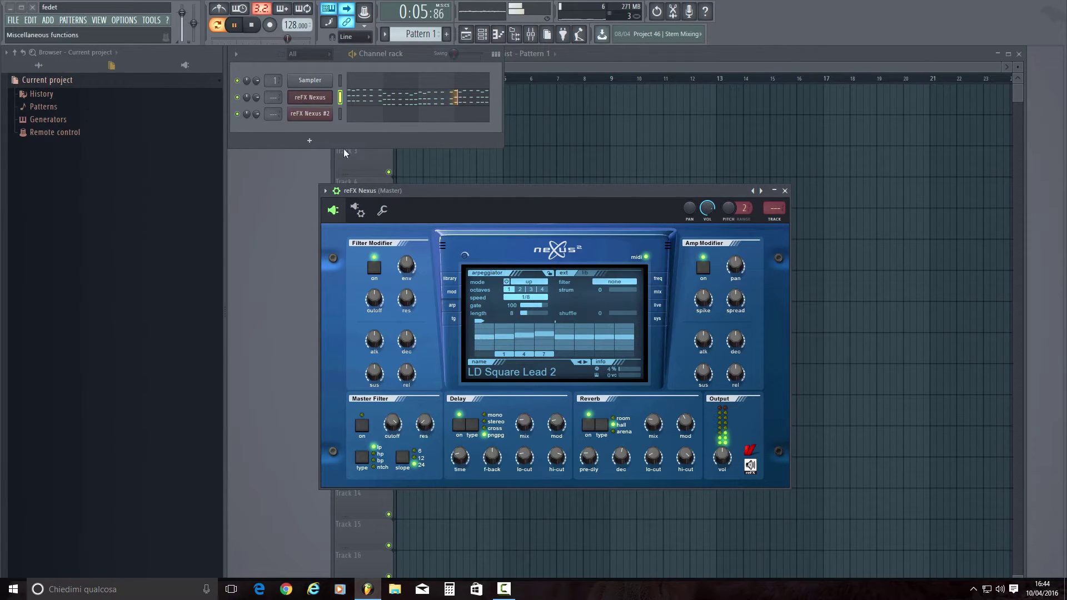
pyautogui.press('space')
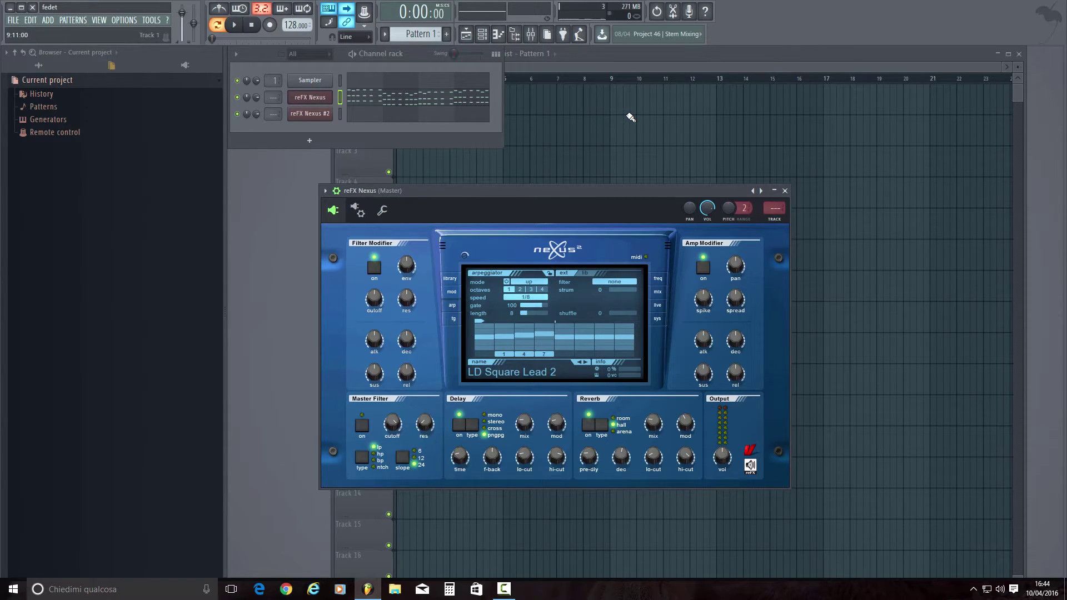
pyautogui.press('z')
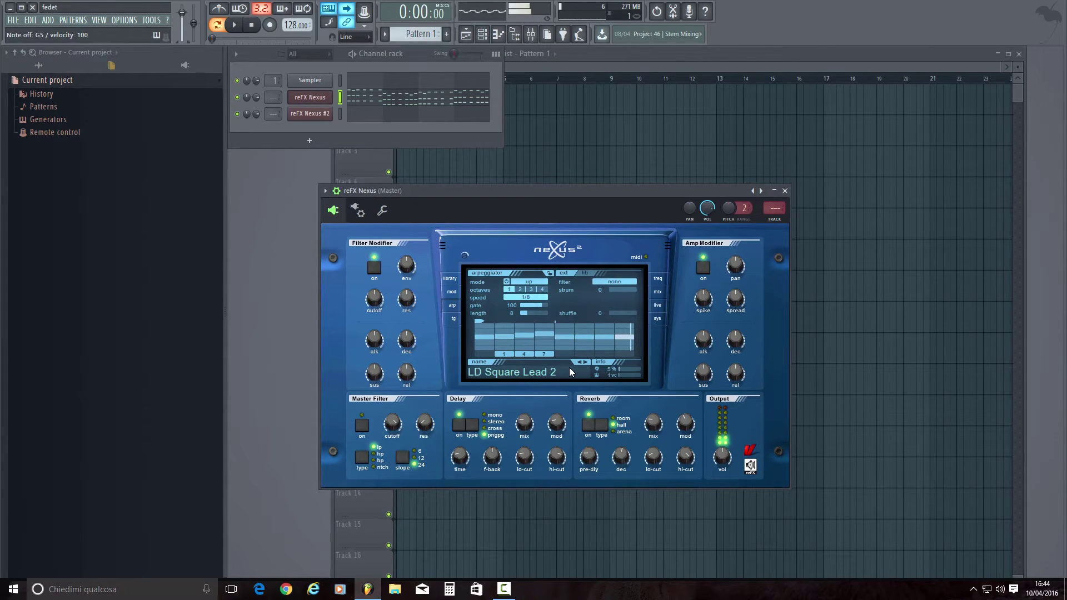
pyautogui.press('z')
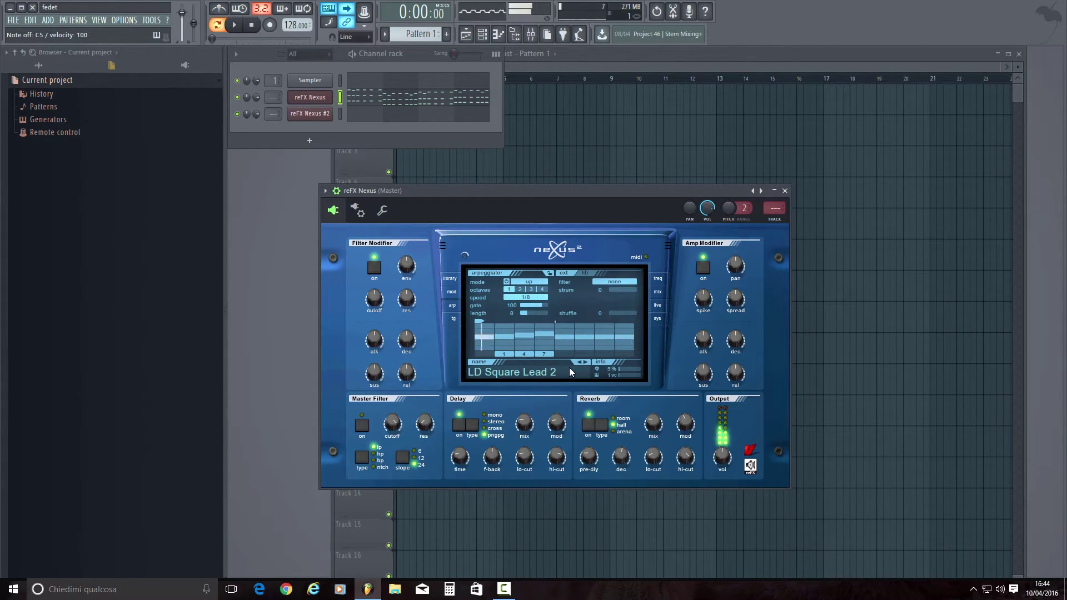
pyautogui.press('x')
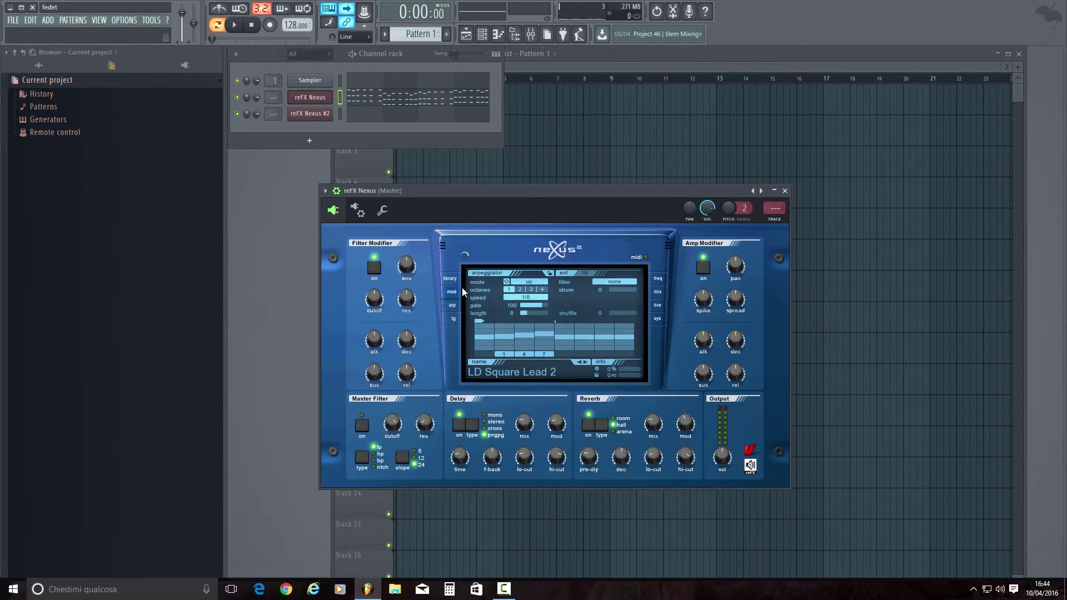
# Step: Reload the LD Square Lead 2 preset and browse the trancegate's pattern library
pyautogui.click(450, 278)
pyautogui.click(560, 342)
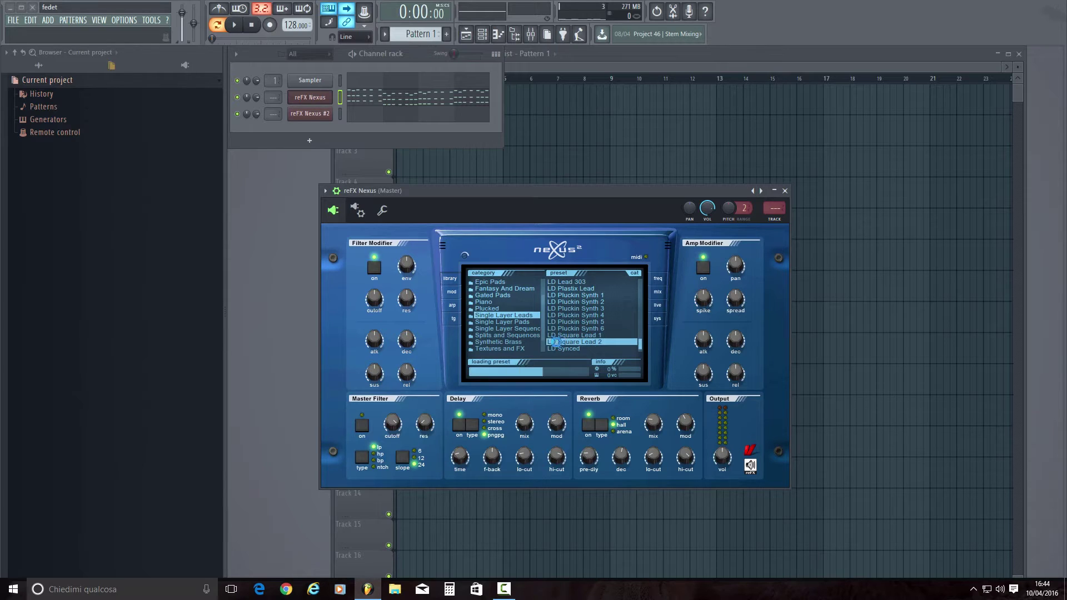
pyautogui.click(451, 317)
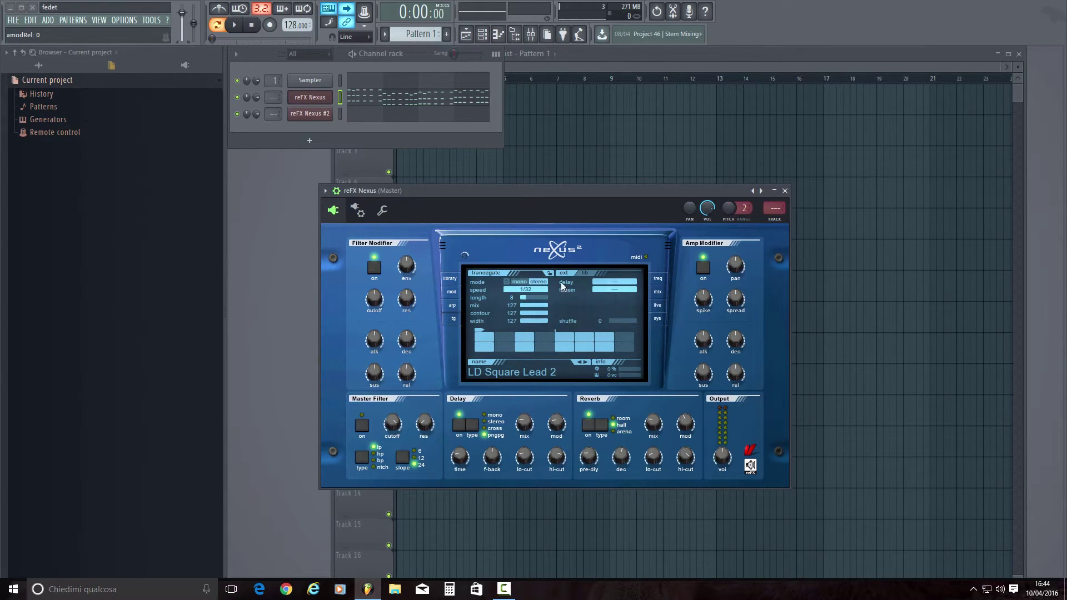
pyautogui.click(585, 273)
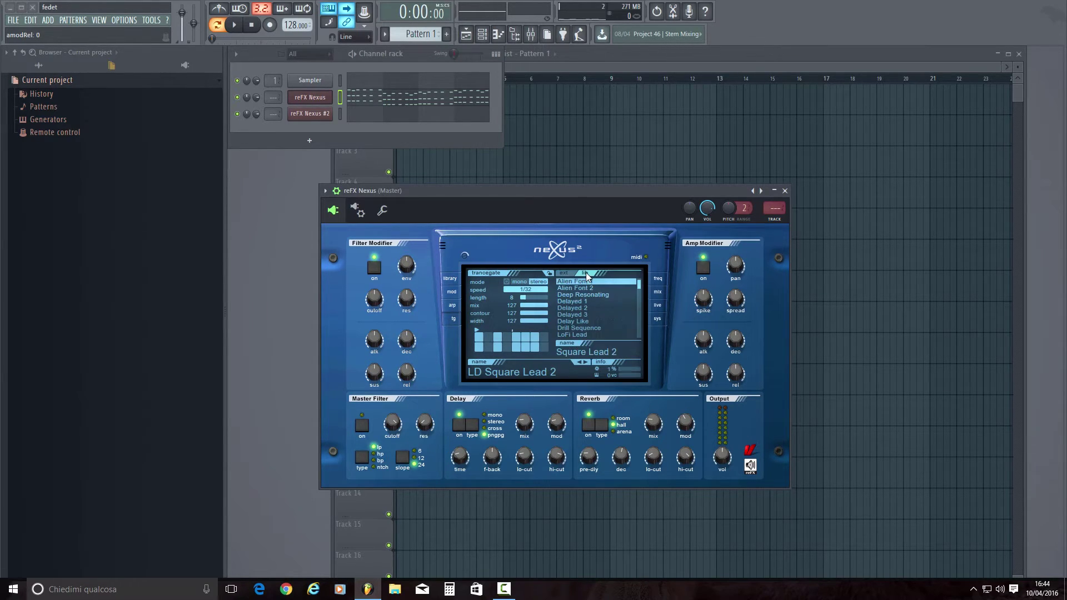
pyautogui.click(588, 301)
pyautogui.moveTo(641, 283); pyautogui.dragTo(645, 315)
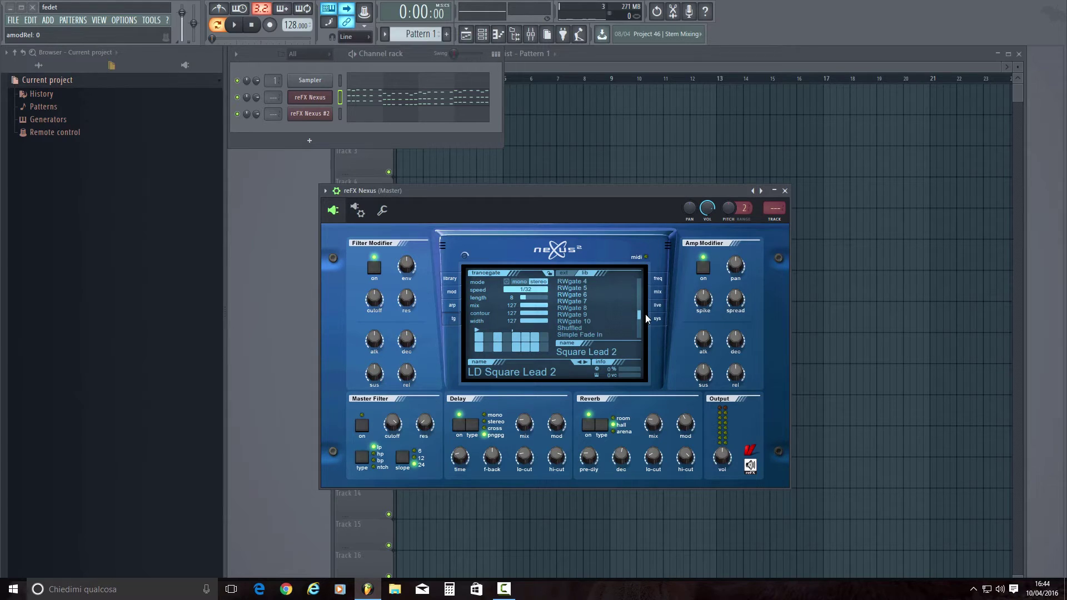
# Step: Switch the trancegate on, check its available speeds, and start pattern playback
pyautogui.click(568, 275)
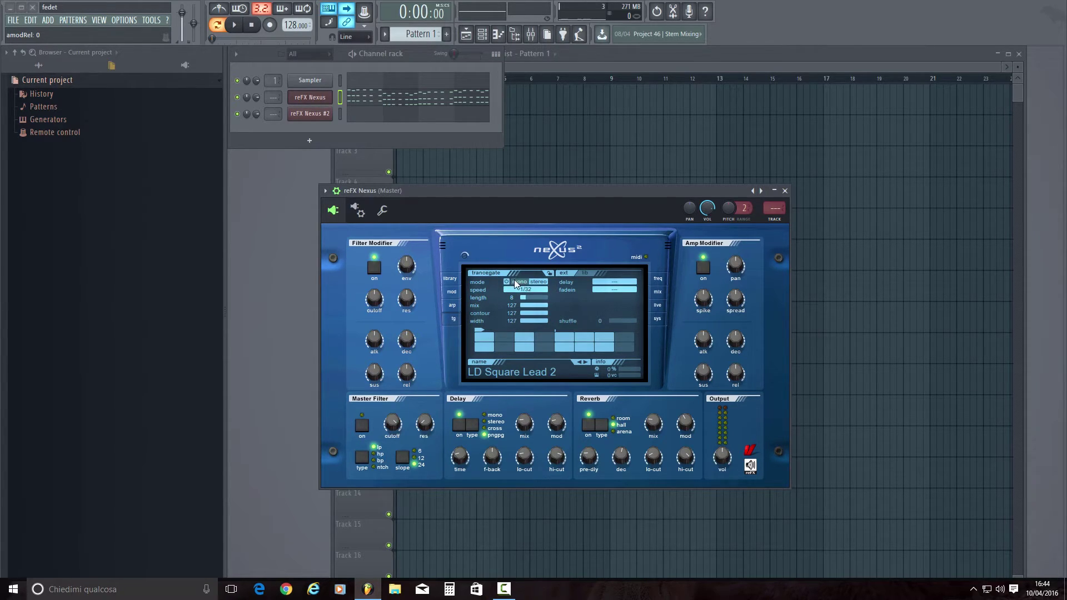
pyautogui.click(536, 289)
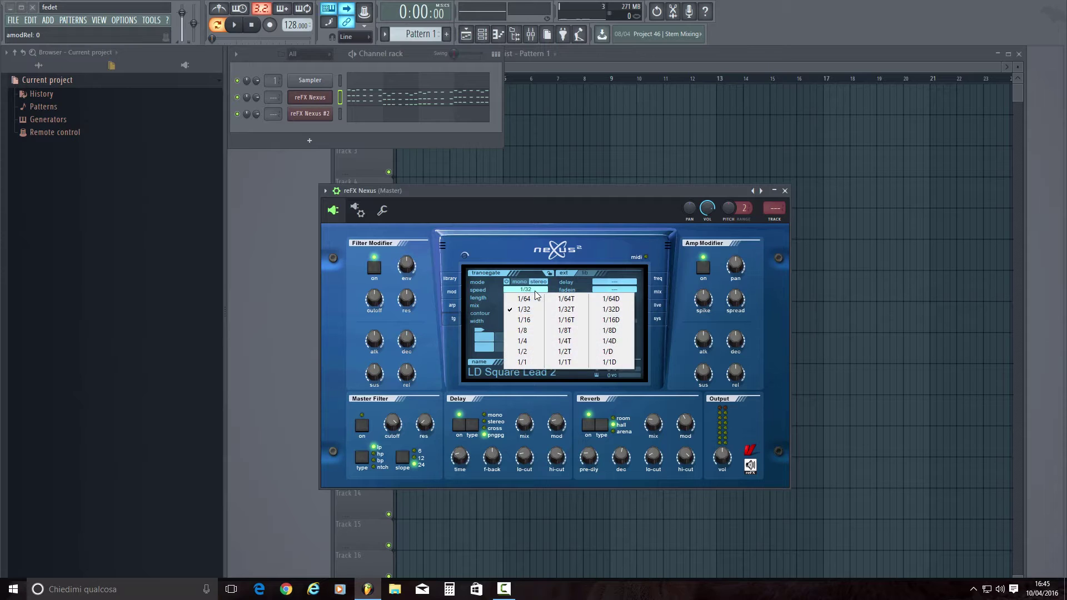
pyautogui.click(548, 291)
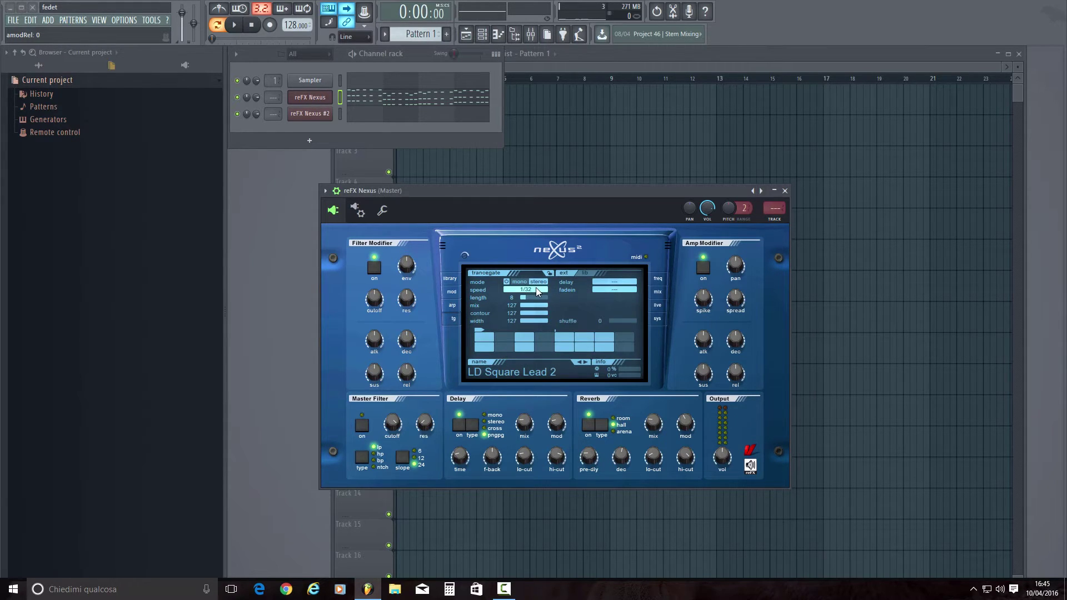
pyautogui.click(234, 26)
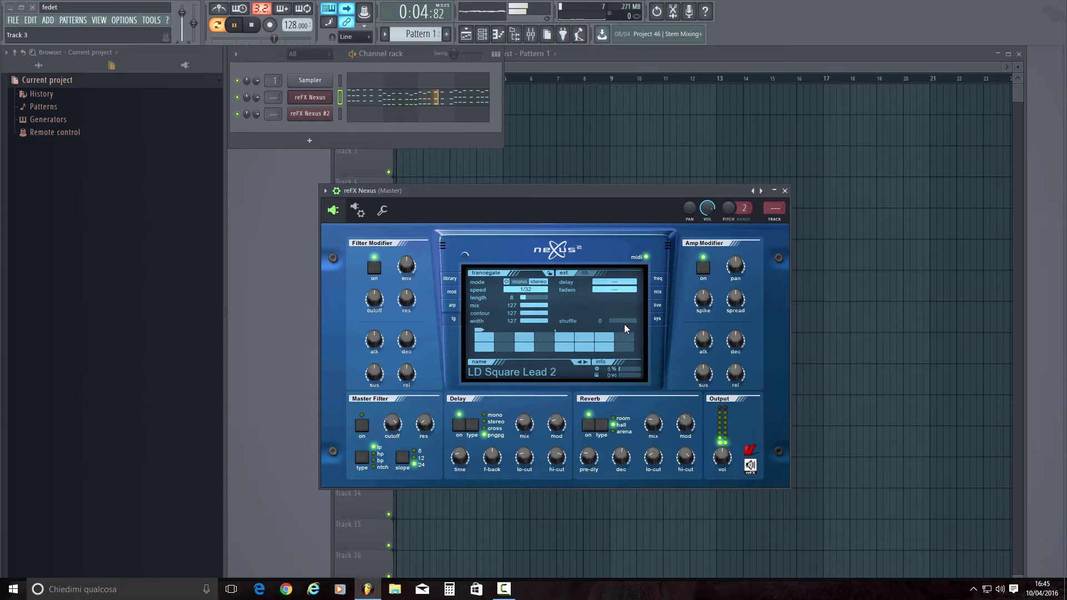
# Step: Try a trancegate shuffle of 74 during playback, reset it to 0, and stop the pattern
pyautogui.moveTo(611, 321); pyautogui.dragTo(675, 317)
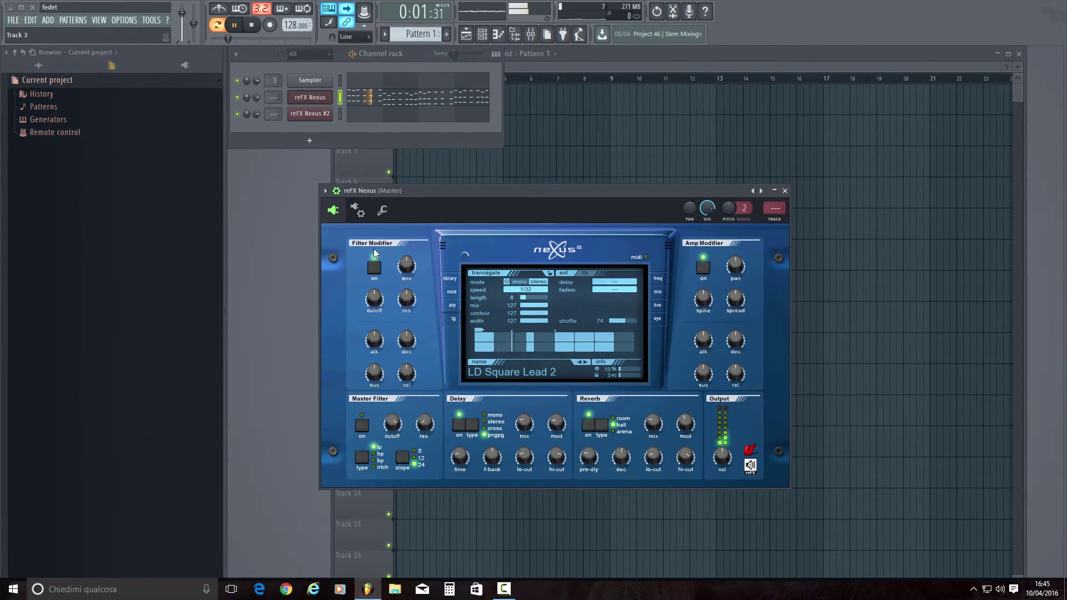
pyautogui.moveTo(625, 320); pyautogui.dragTo(593, 321)
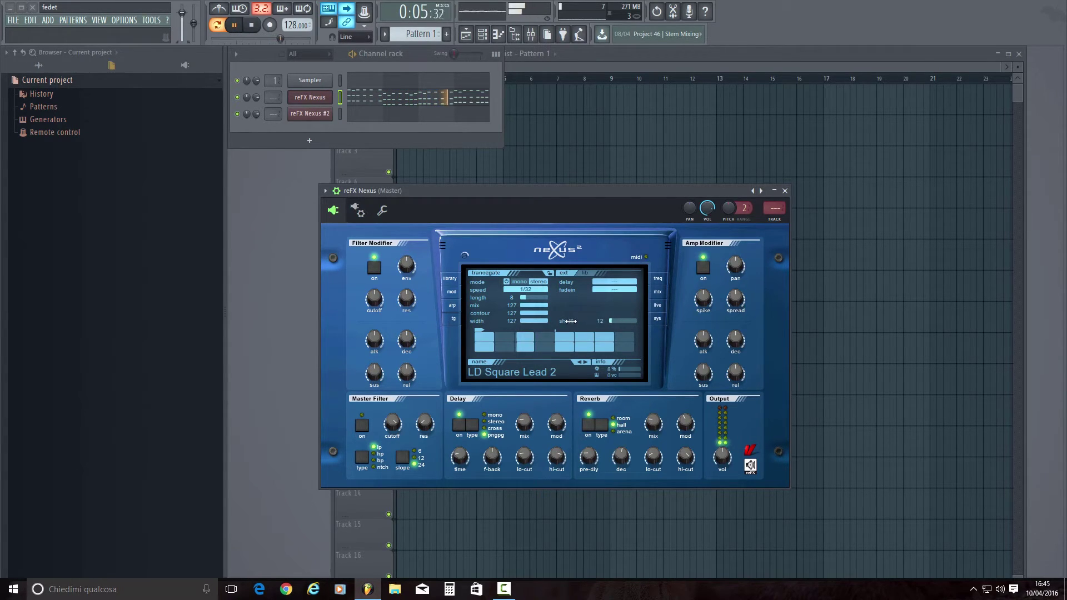
pyautogui.press('space')
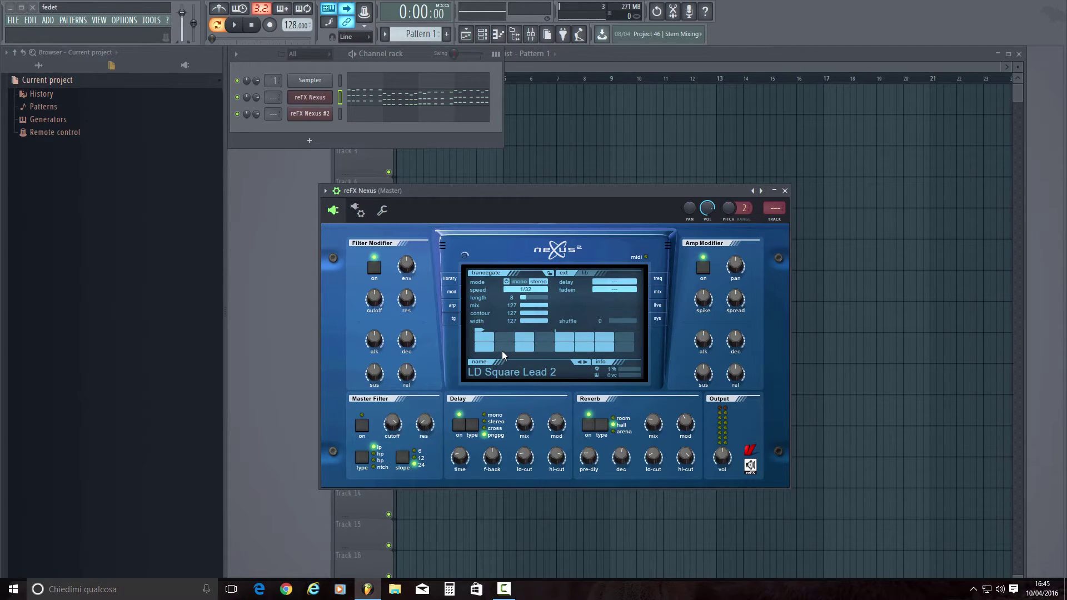
# Step: Compare the arpeggiator's step grid with the trancegate's step grid
pyautogui.click(453, 305)
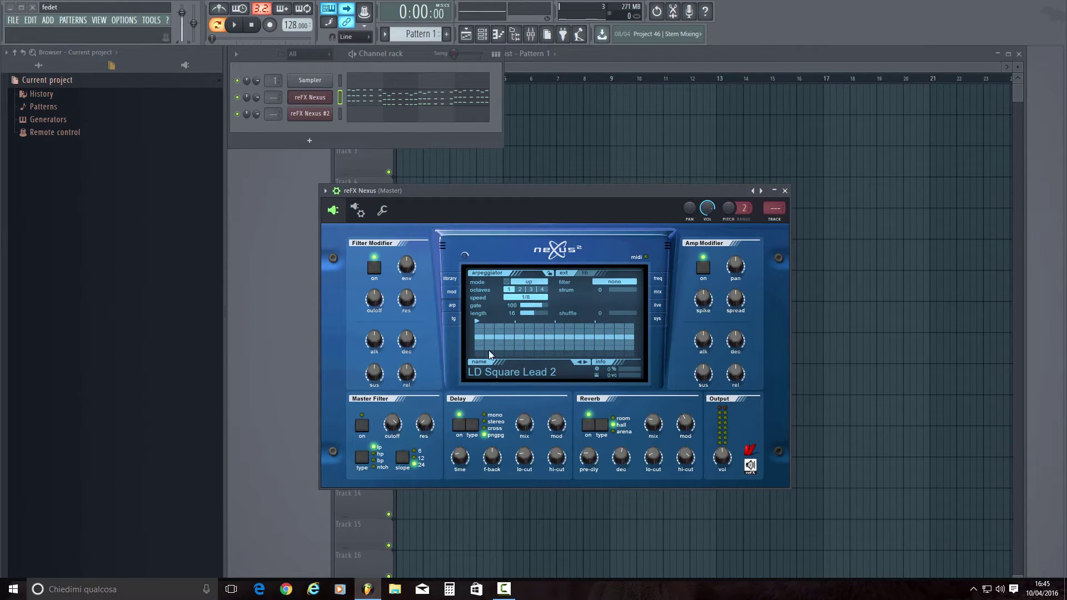
pyautogui.click(488, 330)
pyautogui.click(456, 320)
# Step: Try the trancegate's mono mode, restore stereo, and adjust the contour to 127
pyautogui.click(520, 282)
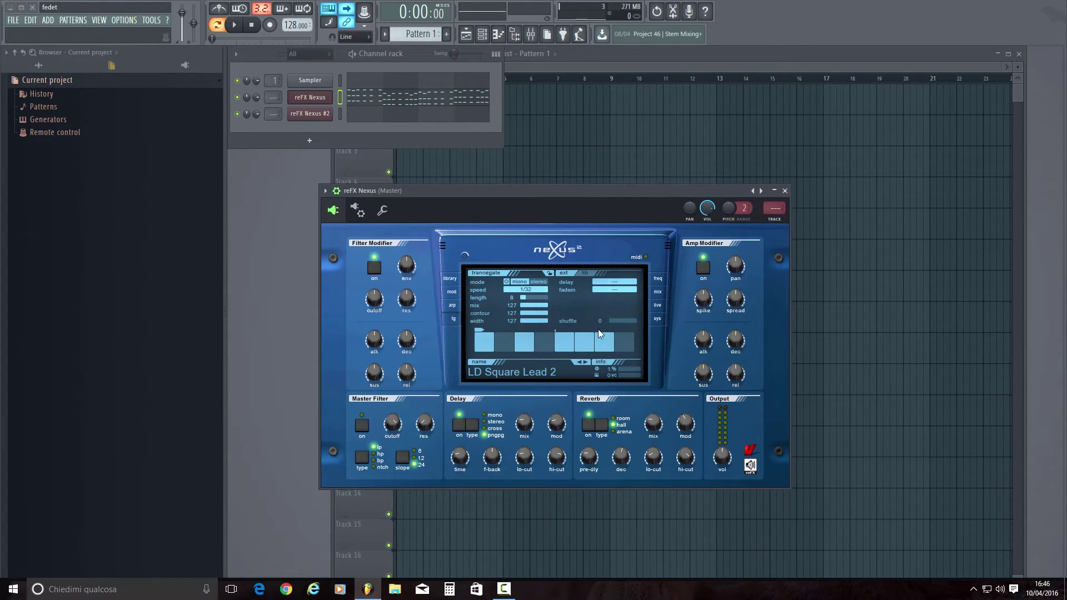
pyautogui.click(537, 282)
pyautogui.moveTo(527, 314); pyautogui.dragTo(554, 314)
# Step: Look through the trancegate's delay options and close them
pyautogui.click(616, 282)
pyautogui.click(615, 272)
pyautogui.click(615, 285)
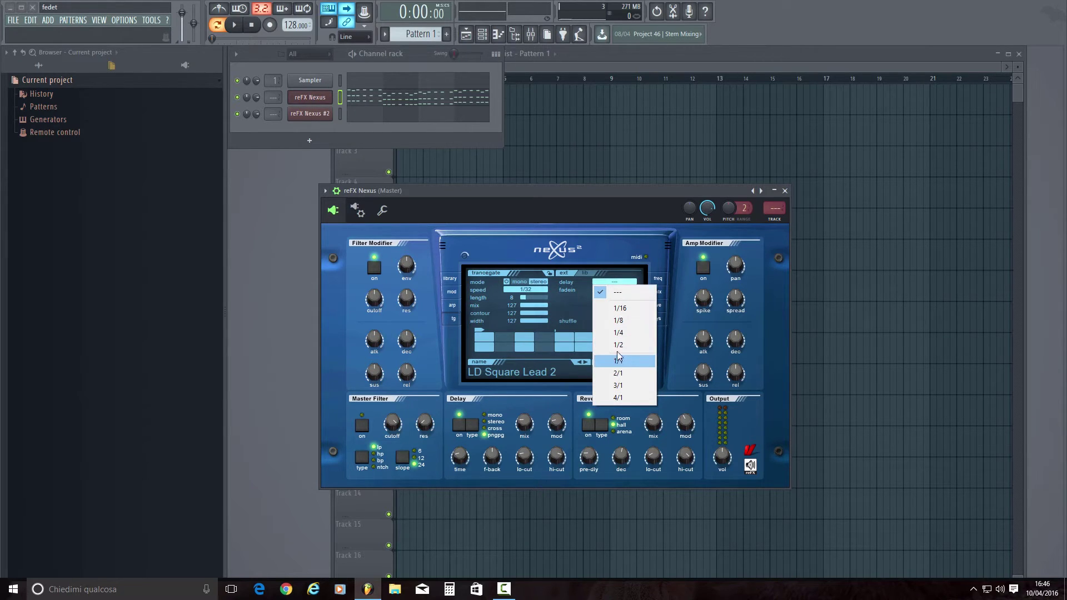
pyautogui.click(589, 306)
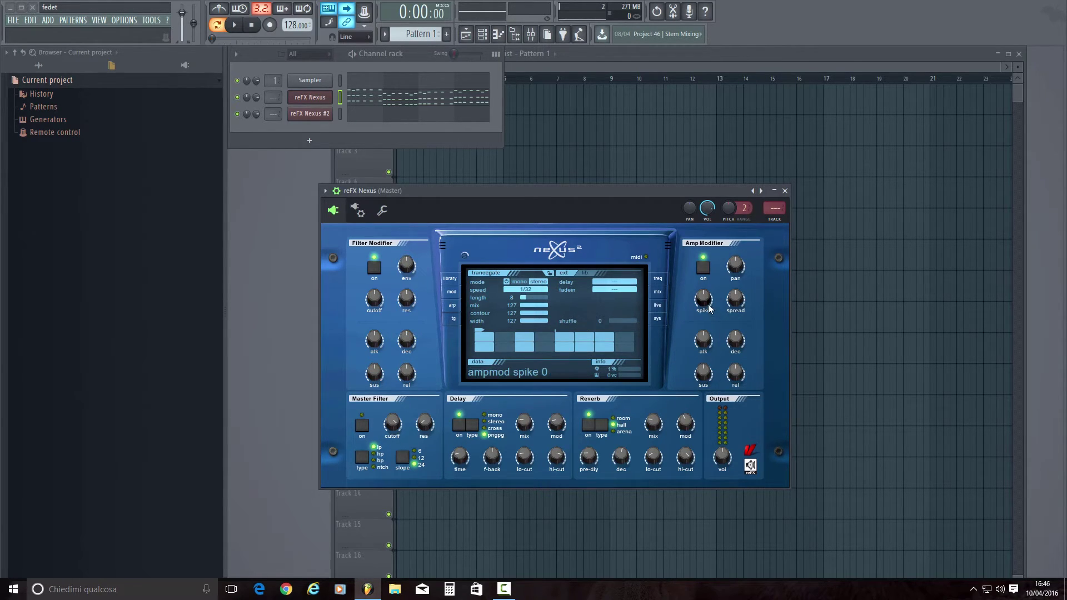
# Step: View the reFX live page, open the frequency analyzer, and freeze its trace while the pattern plays before stopping playback
pyautogui.click(660, 309)
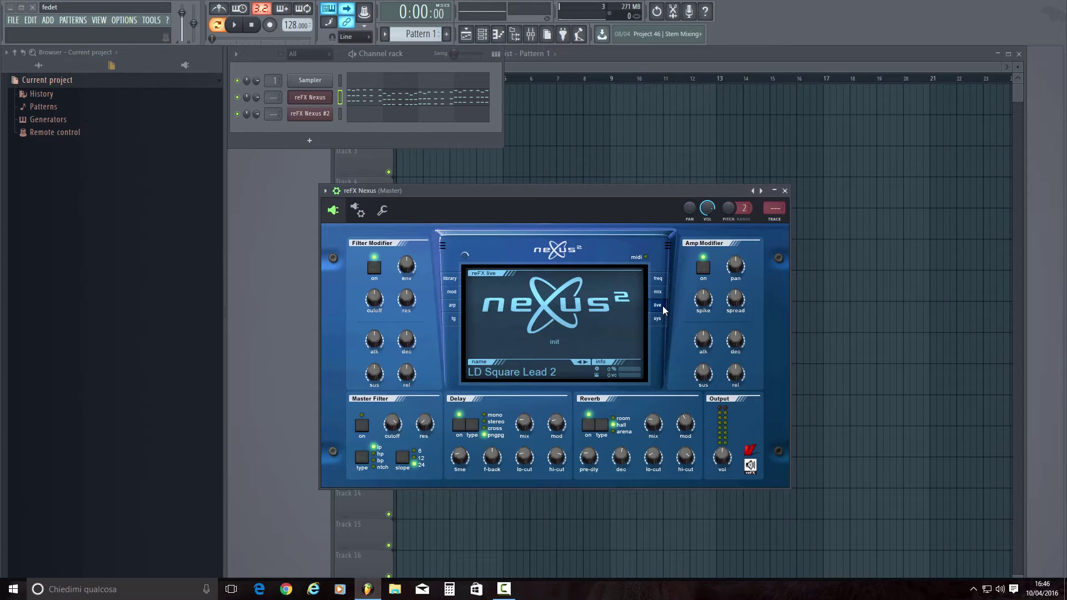
pyautogui.click(664, 277)
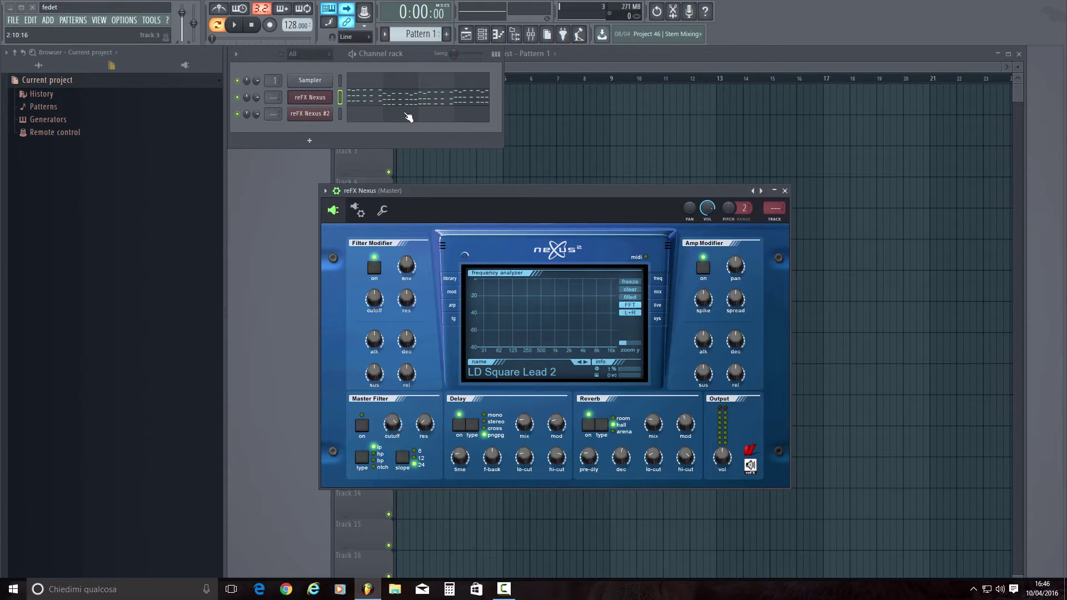
pyautogui.click(235, 28)
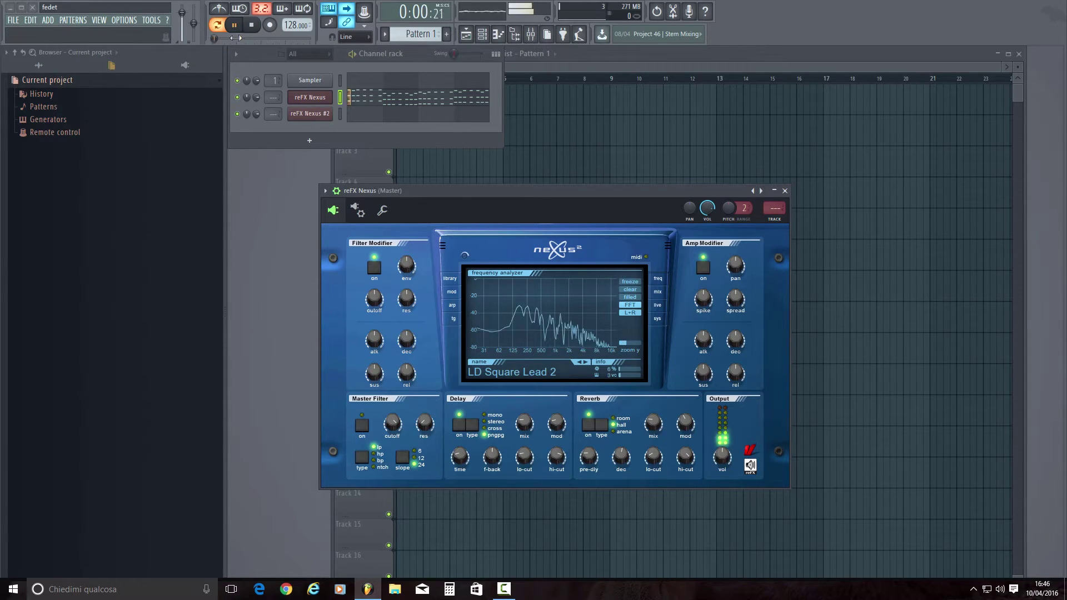
pyautogui.click(630, 282)
pyautogui.click(251, 26)
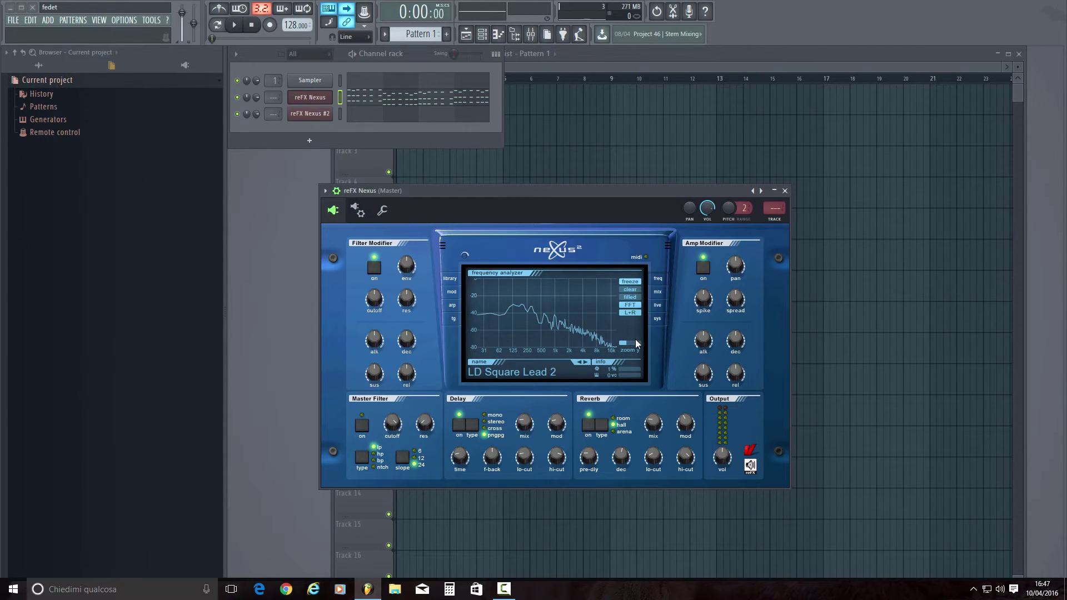
# Step: Try the analyzer's scope display and return it to FFT
pyautogui.click(633, 307)
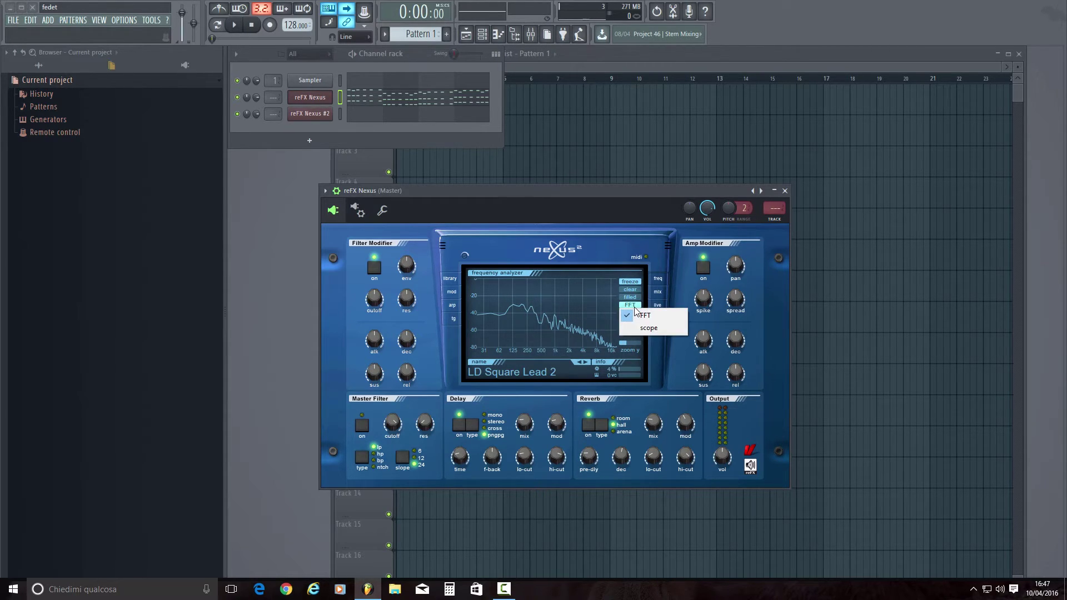
pyautogui.click(642, 326)
pyautogui.click(635, 307)
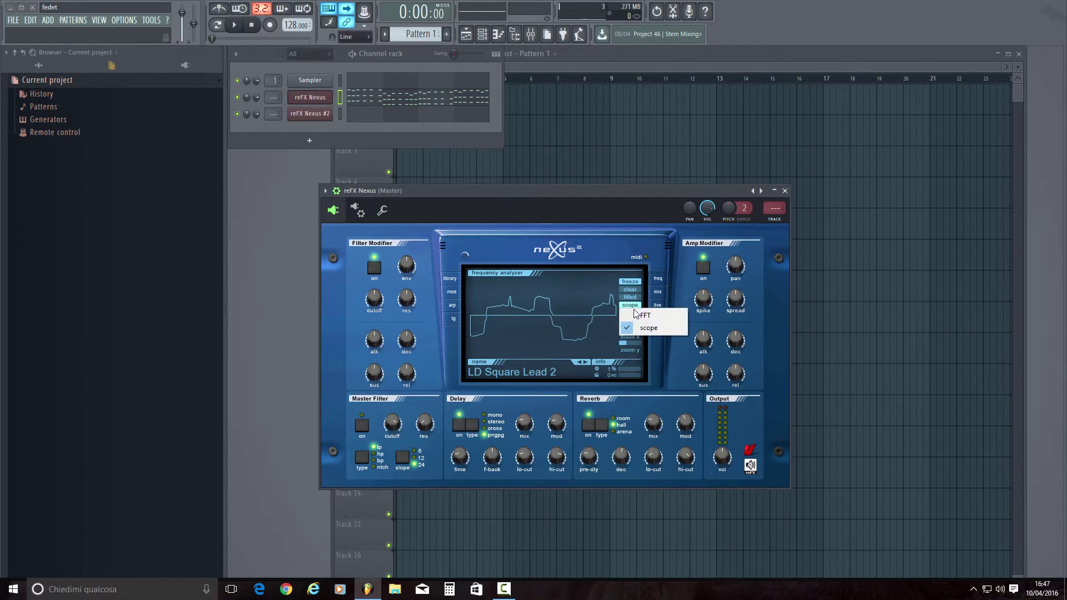
pyautogui.click(642, 326)
pyautogui.click(633, 306)
pyautogui.click(643, 315)
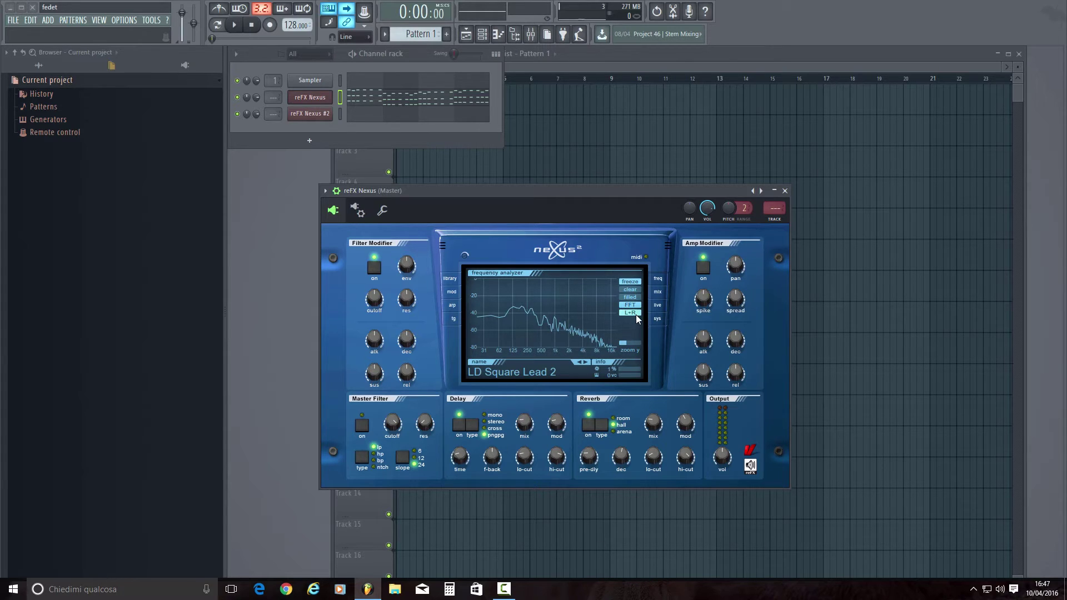
# Step: Try the analyzer's other channel displays, restore L+R, and clear the frozen trace
pyautogui.click(632, 314)
pyautogui.click(634, 333)
pyautogui.click(630, 312)
pyautogui.click(645, 347)
pyautogui.click(630, 312)
pyautogui.click(636, 324)
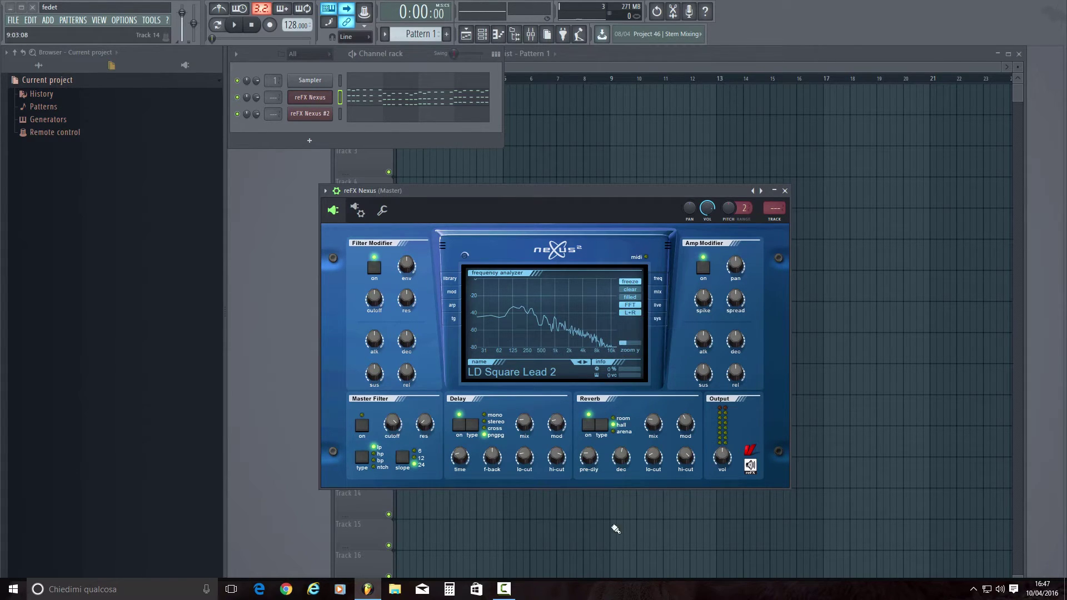
pyautogui.click(637, 290)
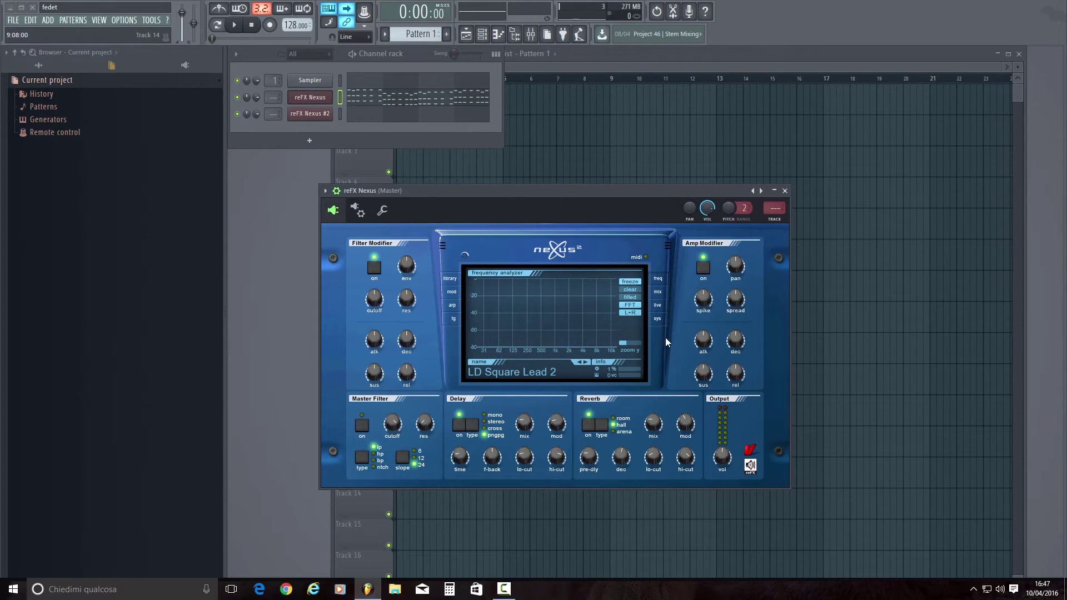
# Step: Open the mix page, view the fx1 and fx2 slots, and look through fx1's effect types
pyautogui.click(657, 293)
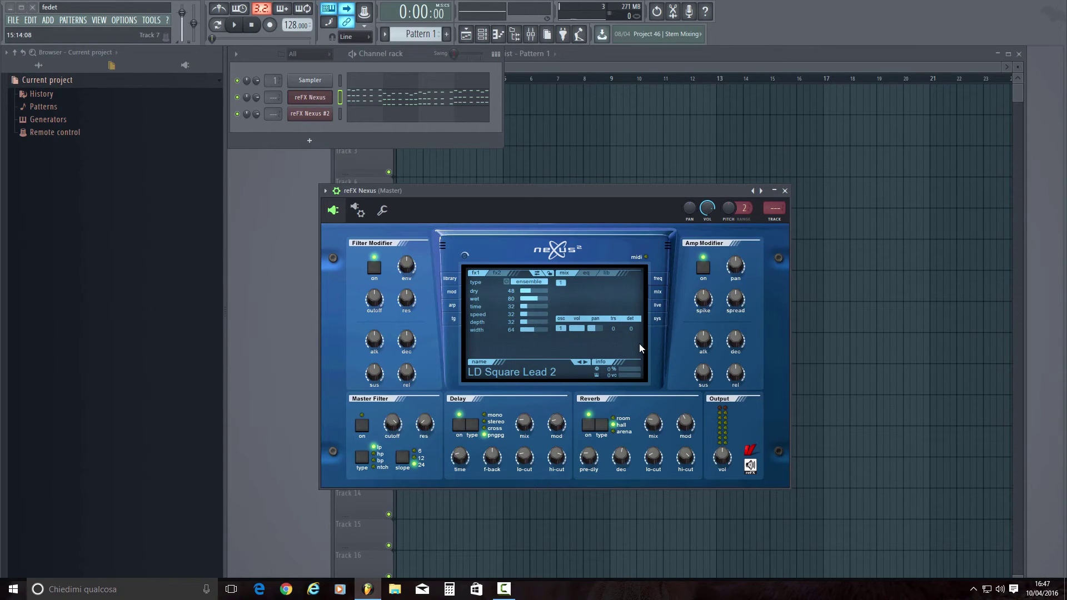
pyautogui.click(497, 273)
pyautogui.click(475, 274)
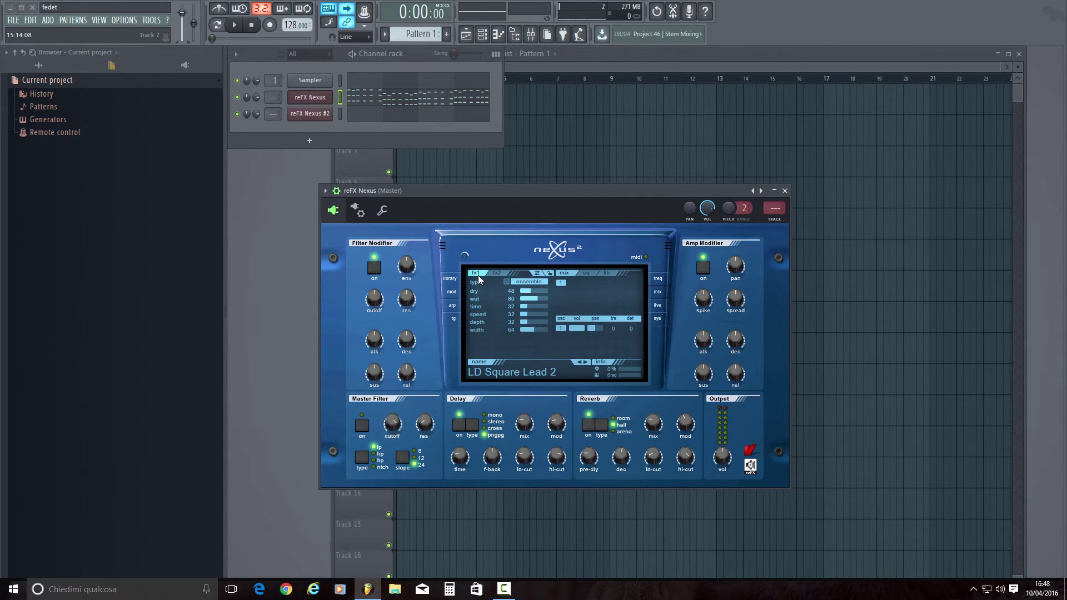
pyautogui.click(527, 281)
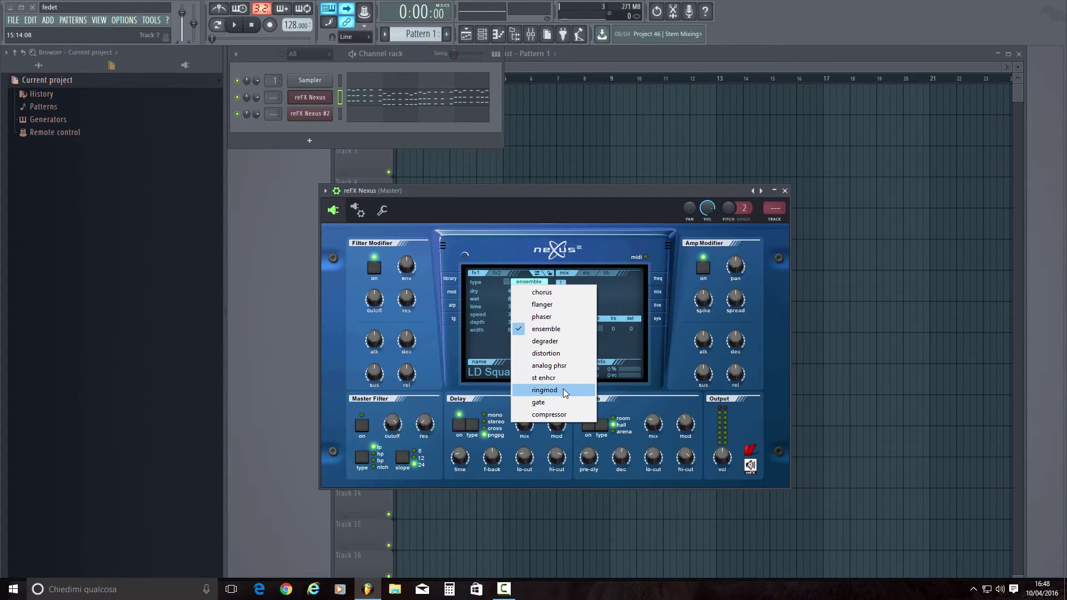
pyautogui.click(501, 301)
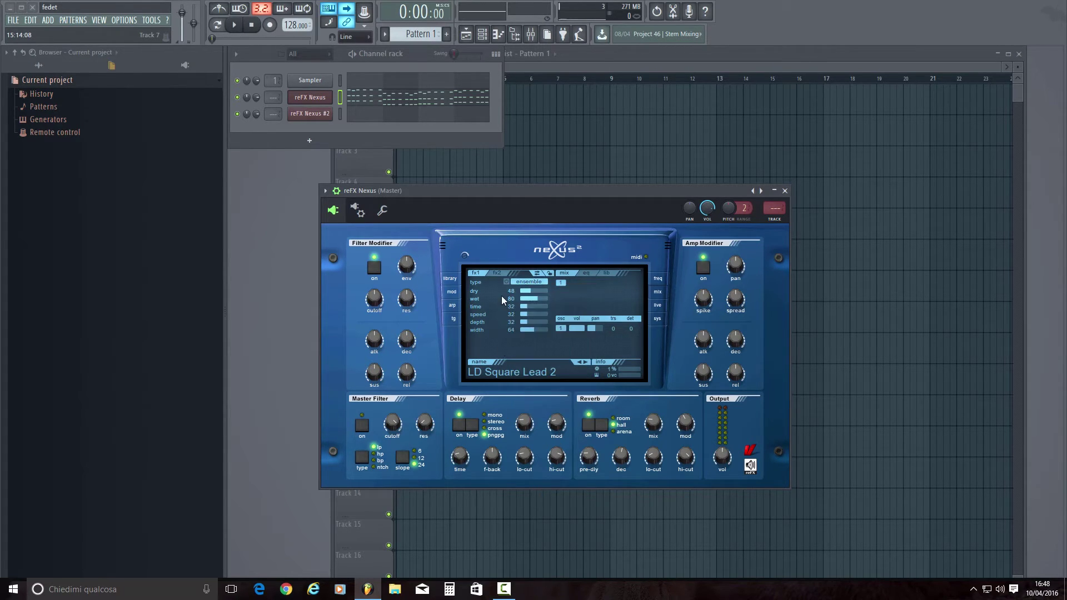
# Step: Try the compressor and degrader effect types on fx1, and set it to chorus
pyautogui.click(515, 283)
pyautogui.click(527, 416)
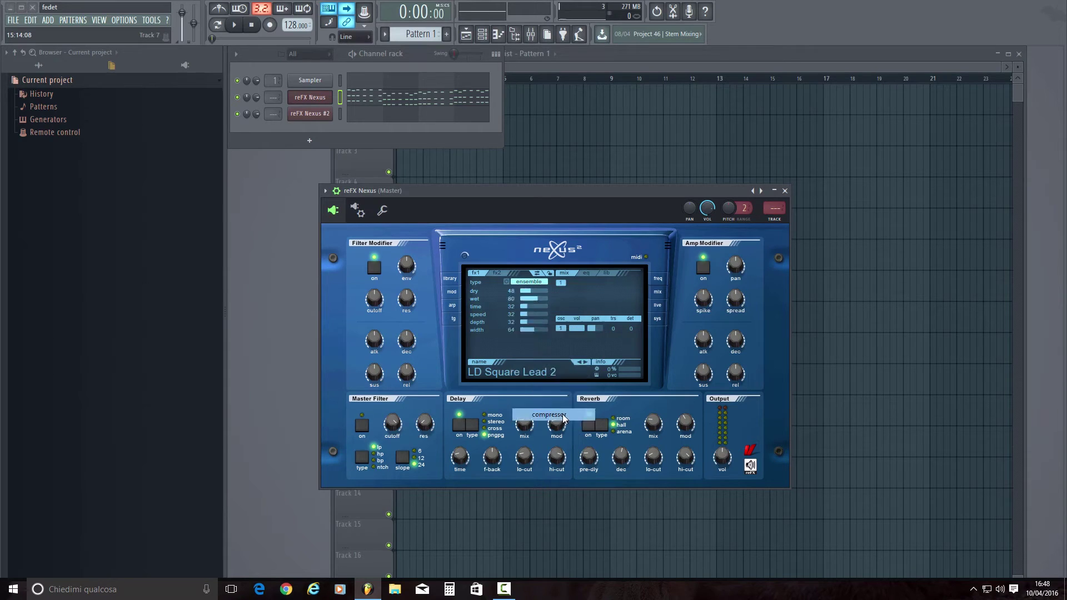
pyautogui.click(525, 282)
pyautogui.click(534, 341)
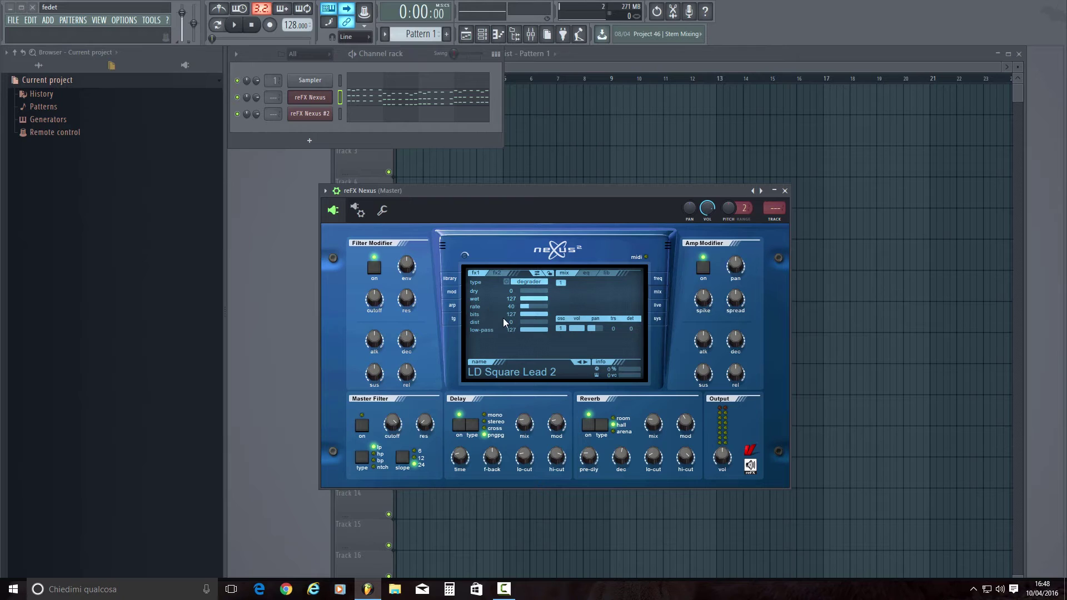
pyautogui.moveTo(521, 425)
pyautogui.click(528, 282)
pyautogui.click(544, 295)
# Step: View the EQ settings, try the Gentle Phaser and Pulsating effect presets on fx1, and return to the oscillator mix
pyautogui.click(584, 273)
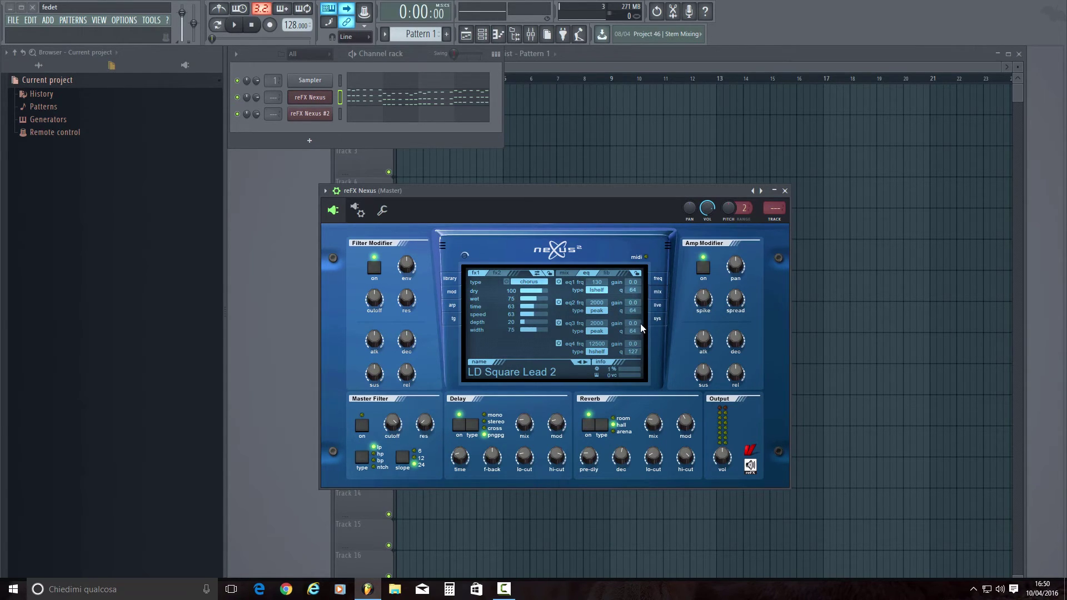
pyautogui.moveTo(732, 355)
pyautogui.click(607, 273)
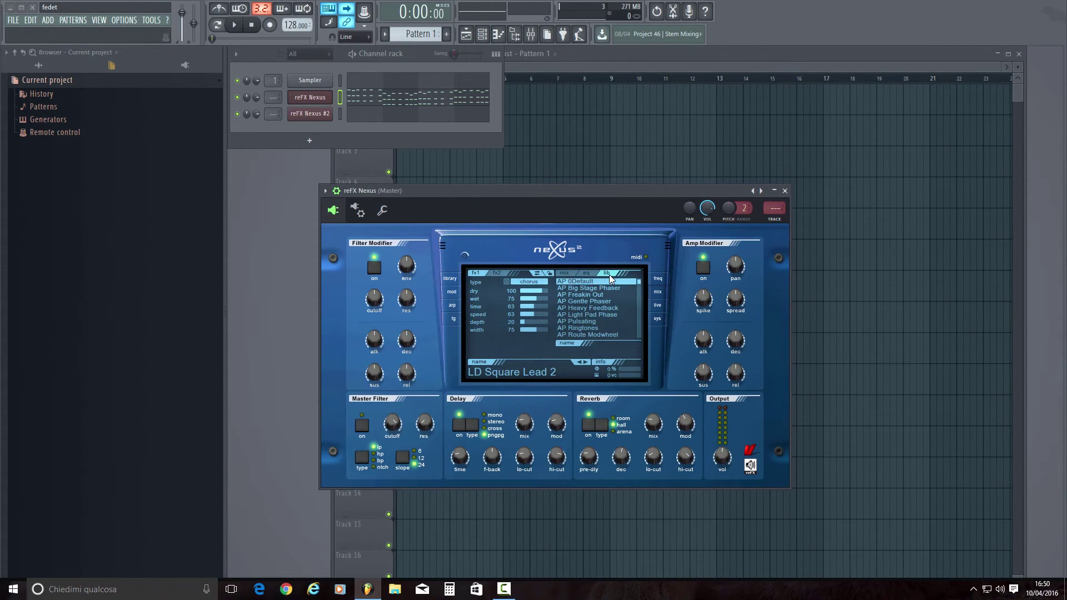
pyautogui.click(593, 304)
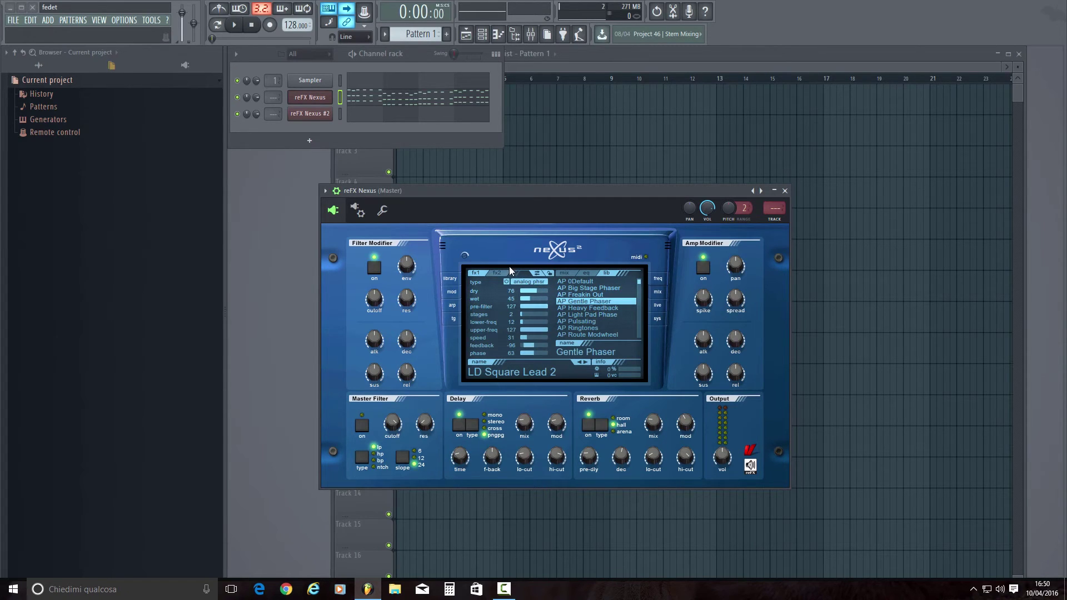
pyautogui.click(481, 275)
pyautogui.click(604, 318)
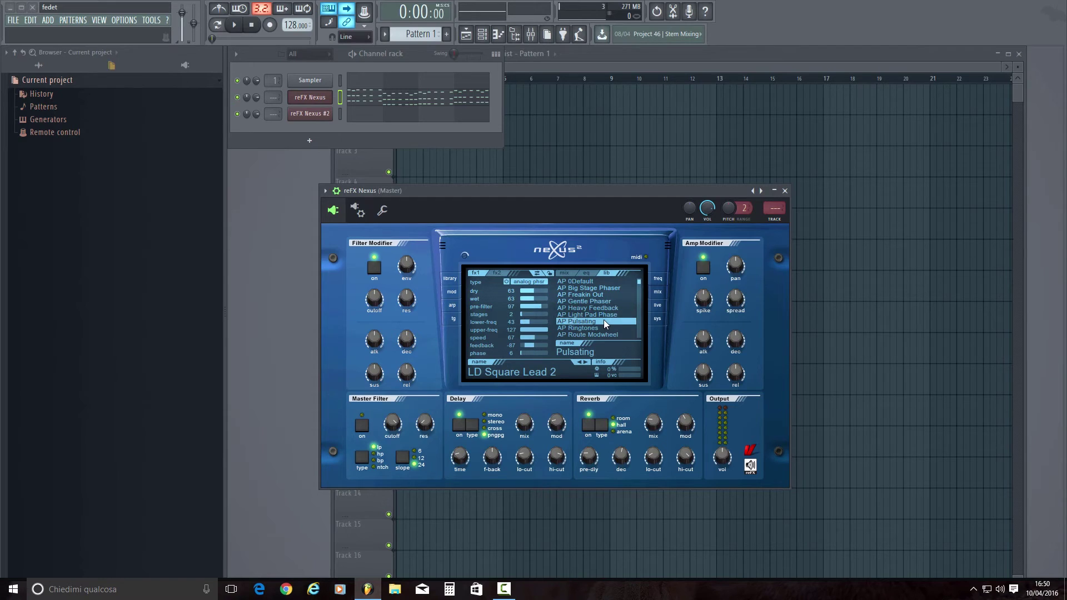
pyautogui.click(498, 273)
pyautogui.click(479, 274)
pyautogui.click(567, 274)
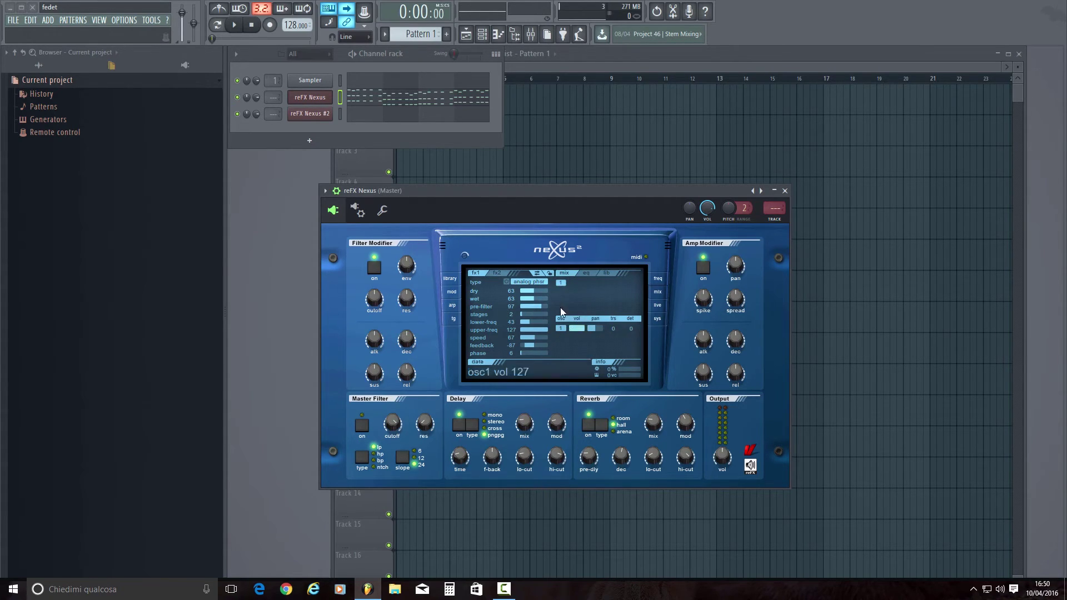
# Step: Load TG Complexity 1 from Gated Pads, and replace it with PD Borellian Afterglow from Epic Pads
pyautogui.click(450, 278)
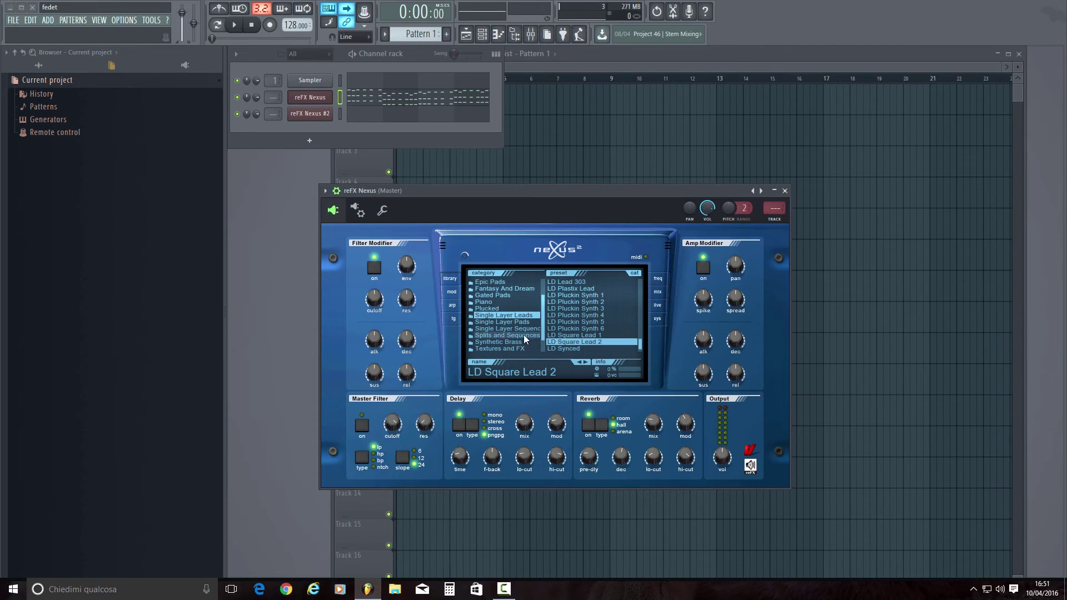
pyautogui.click(493, 295)
pyautogui.click(551, 307)
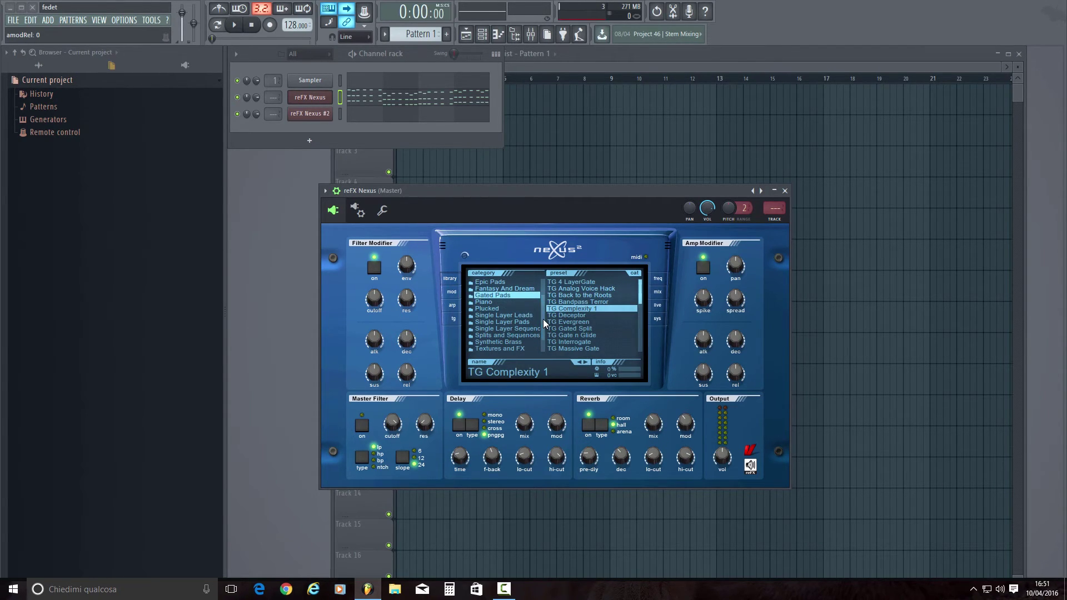
pyautogui.click(518, 283)
pyautogui.click(566, 321)
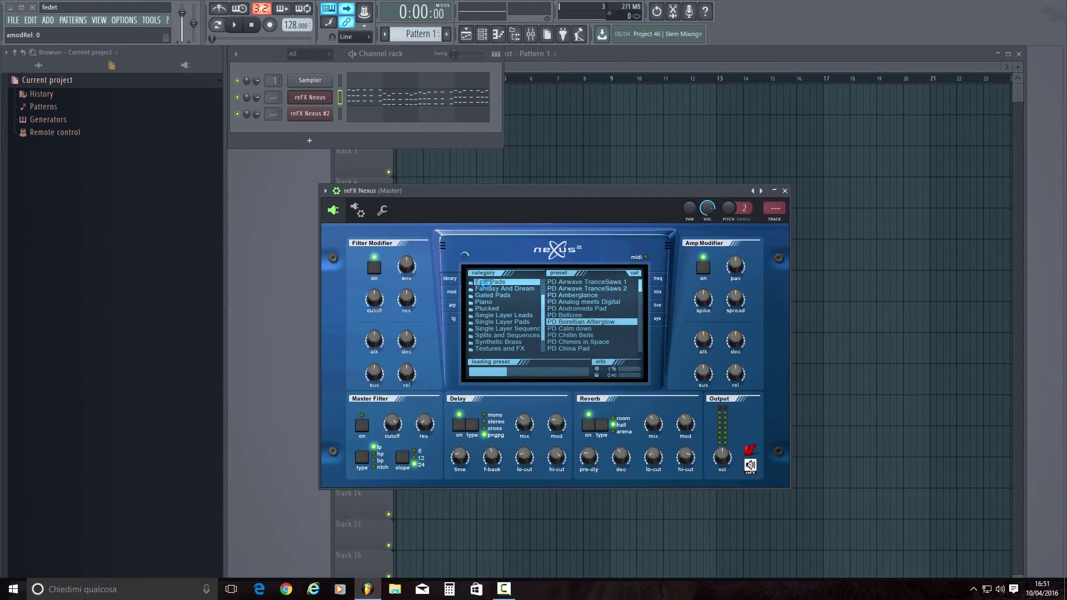
# Step: Open the mix page, play the sequence in pattern mode while trying oscillator 2's volume, and stop playback
pyautogui.click(651, 309)
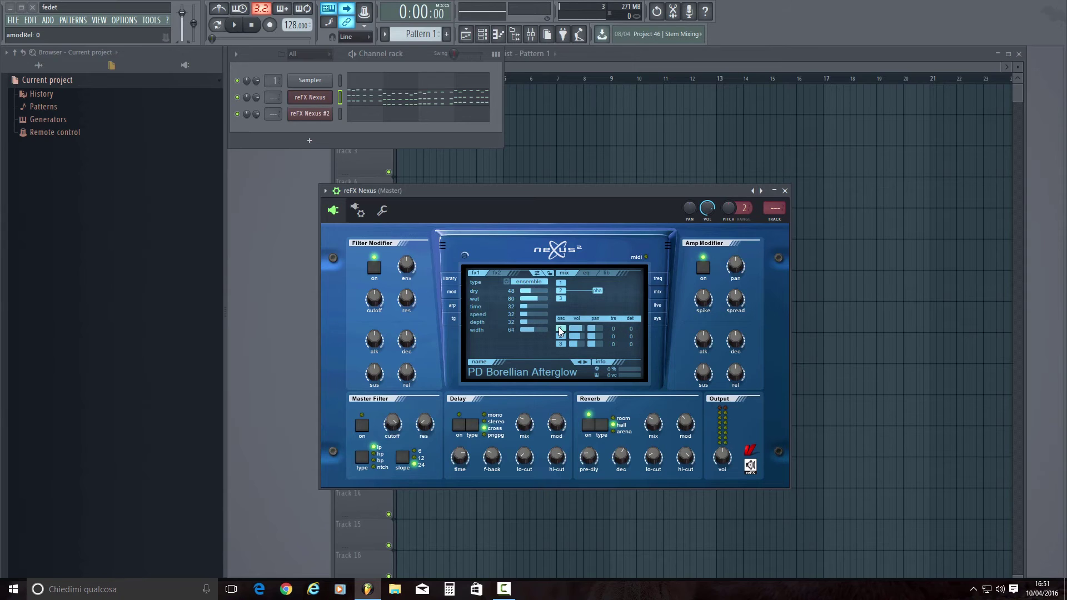
pyautogui.click(217, 26)
pyautogui.click(235, 25)
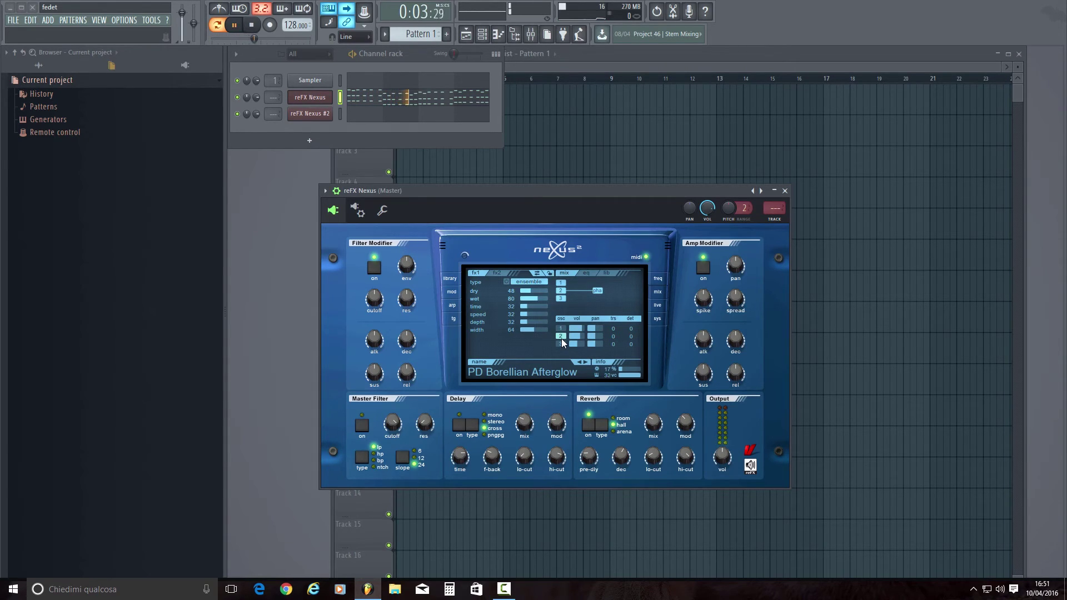
pyautogui.moveTo(571, 336); pyautogui.dragTo(578, 337)
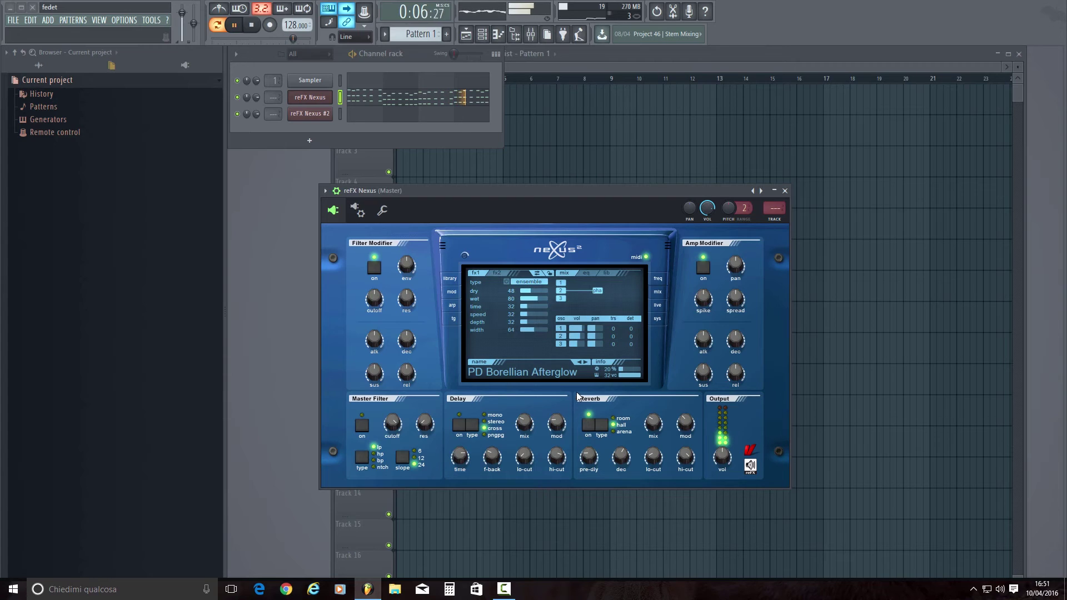
pyautogui.click(250, 29)
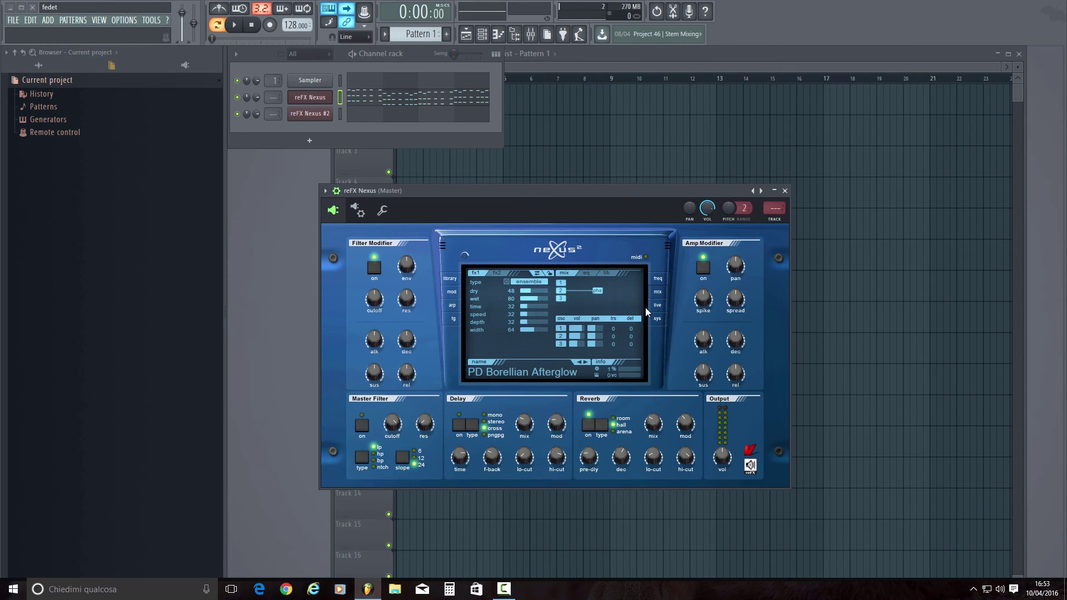
# Step: Open the system page and look through the quality and skin options
pyautogui.click(657, 318)
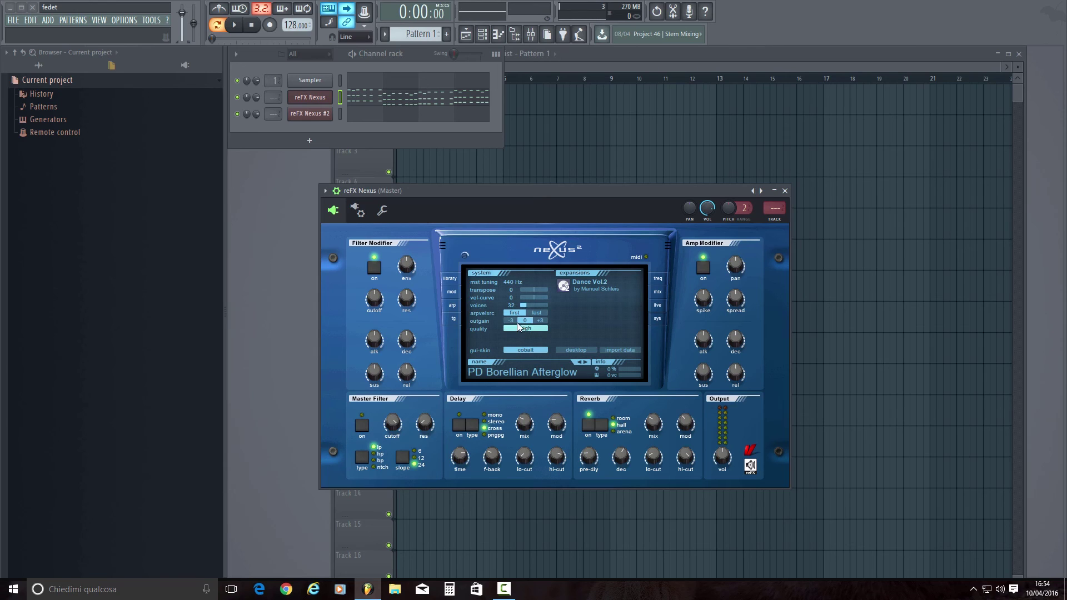
pyautogui.click(542, 328)
pyautogui.click(538, 365)
pyautogui.click(517, 326)
pyautogui.click(542, 352)
# Step: Try importing Nexus content from the desktop, dismiss the summary, and view the content file browser before cancelling it
pyautogui.click(589, 349)
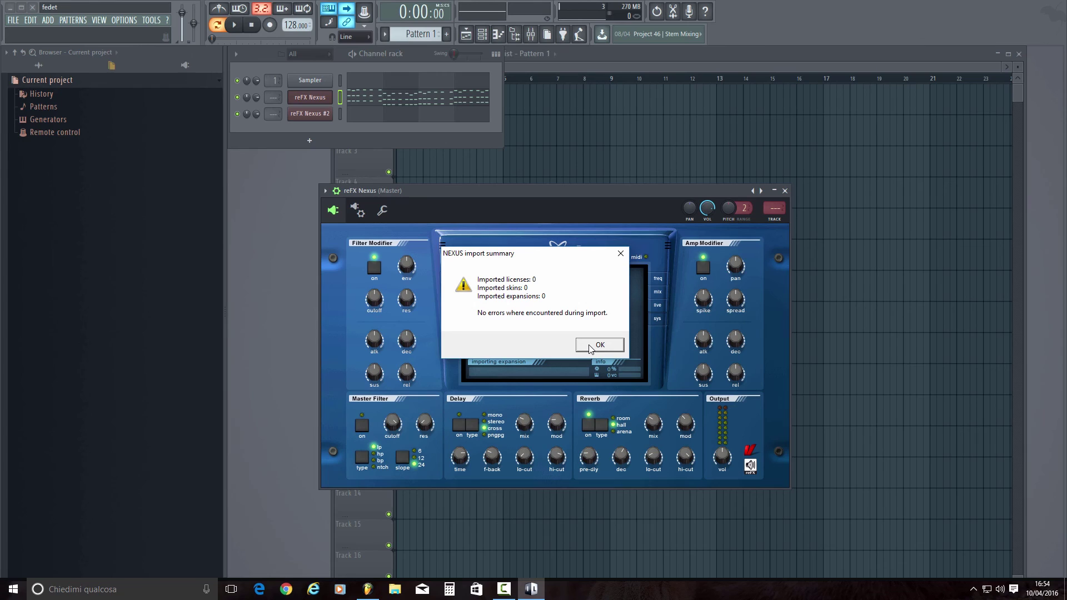
pyautogui.click(590, 346)
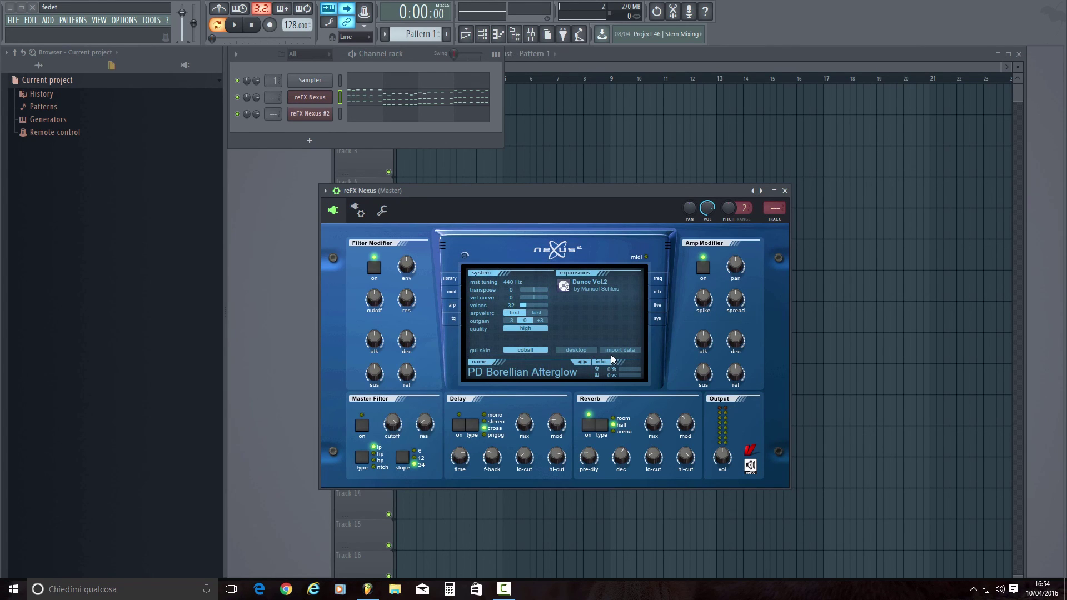
pyautogui.click(609, 353)
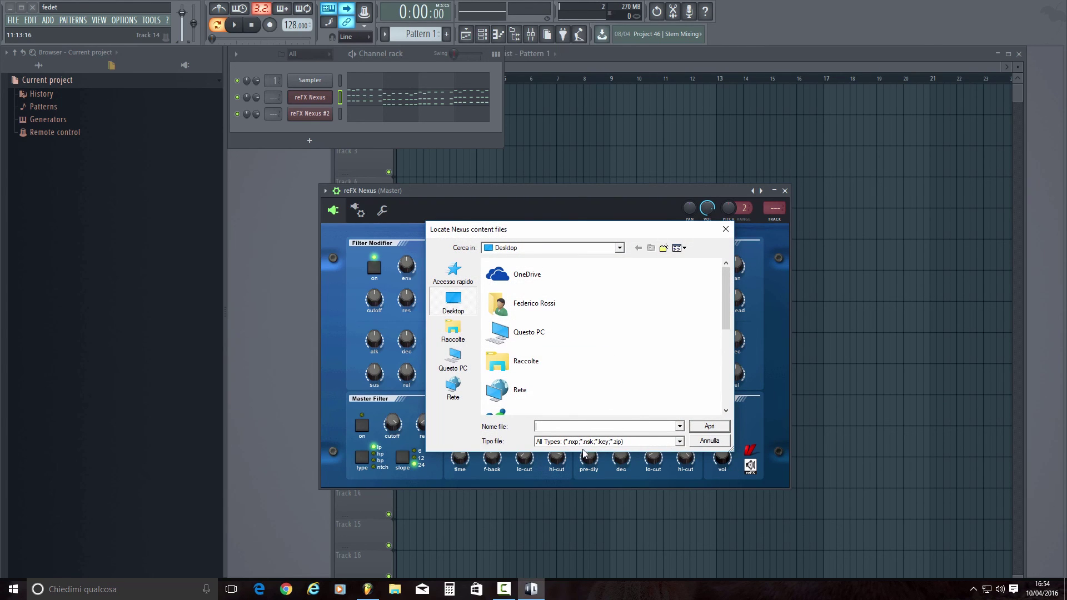
pyautogui.click(709, 441)
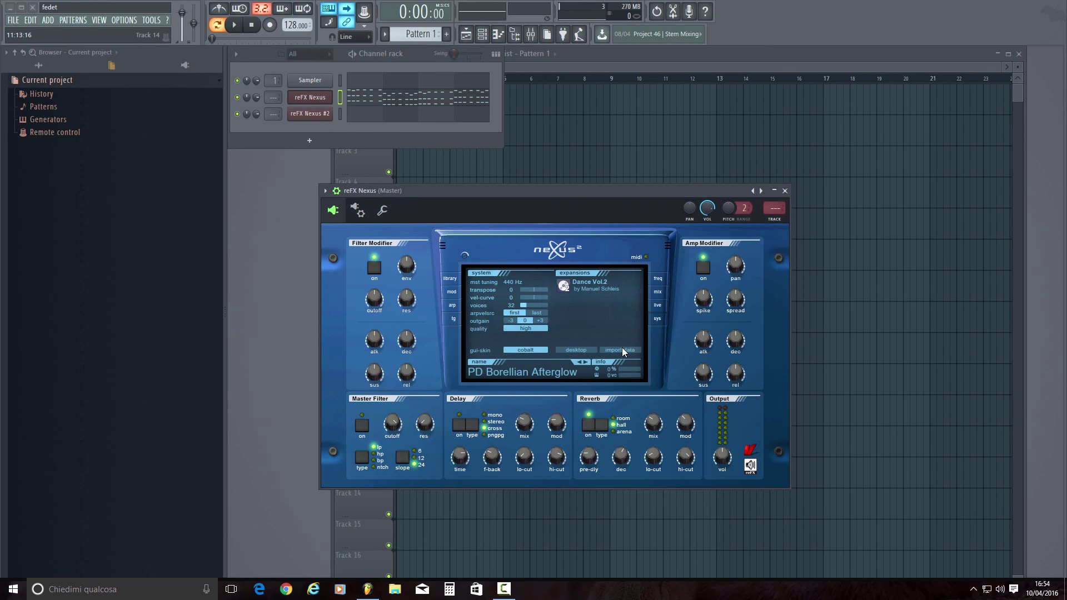
pyautogui.click(613, 350)
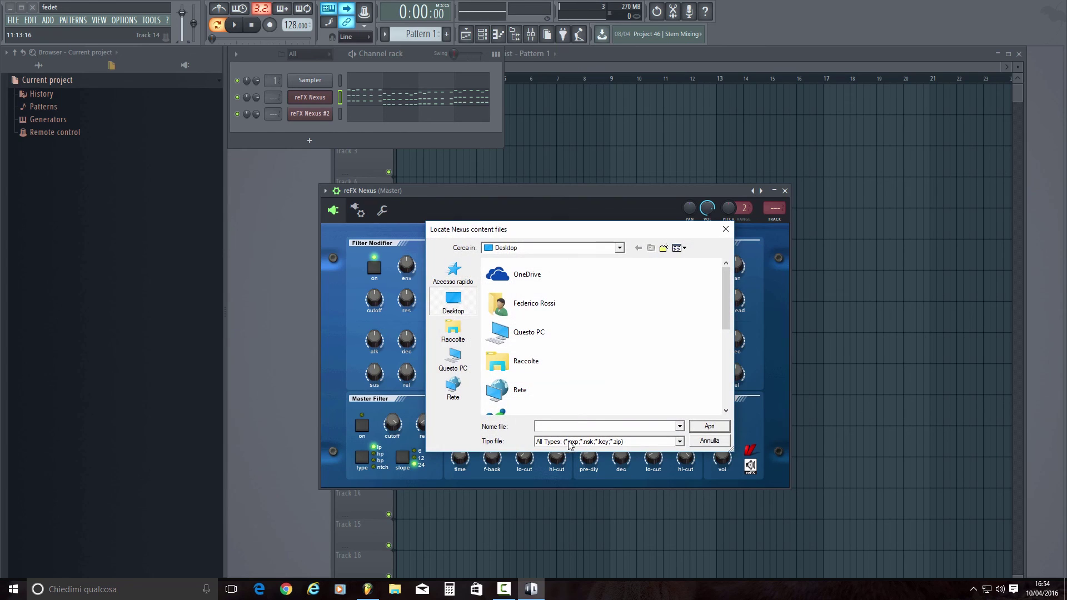
pyautogui.click(710, 440)
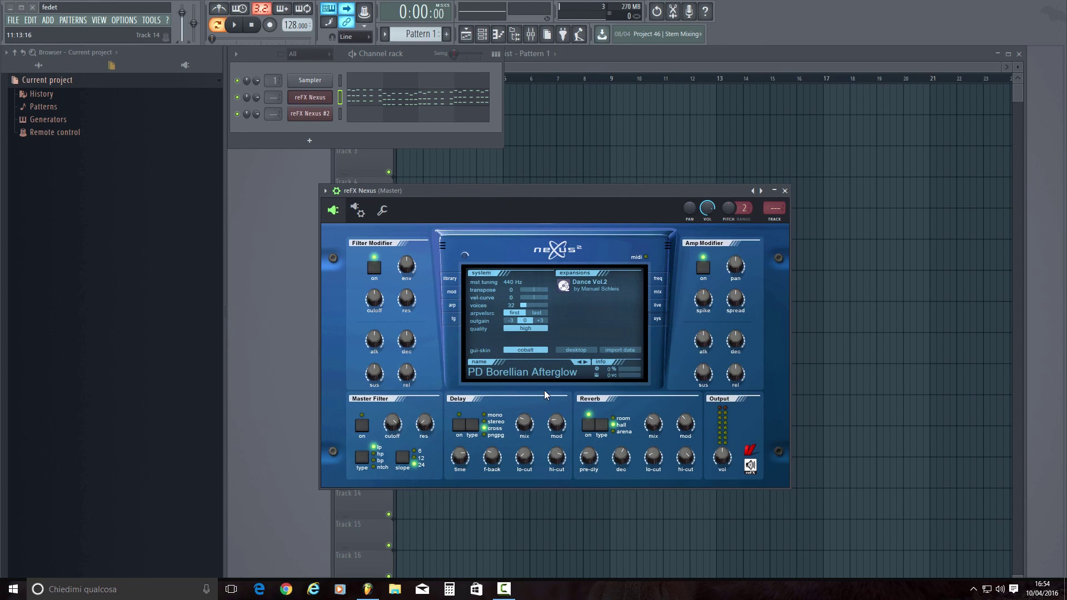
# Step: Try the black (evil) and black (good) skins, and restore the cobalt skin
pyautogui.click(526, 350)
pyautogui.click(540, 361)
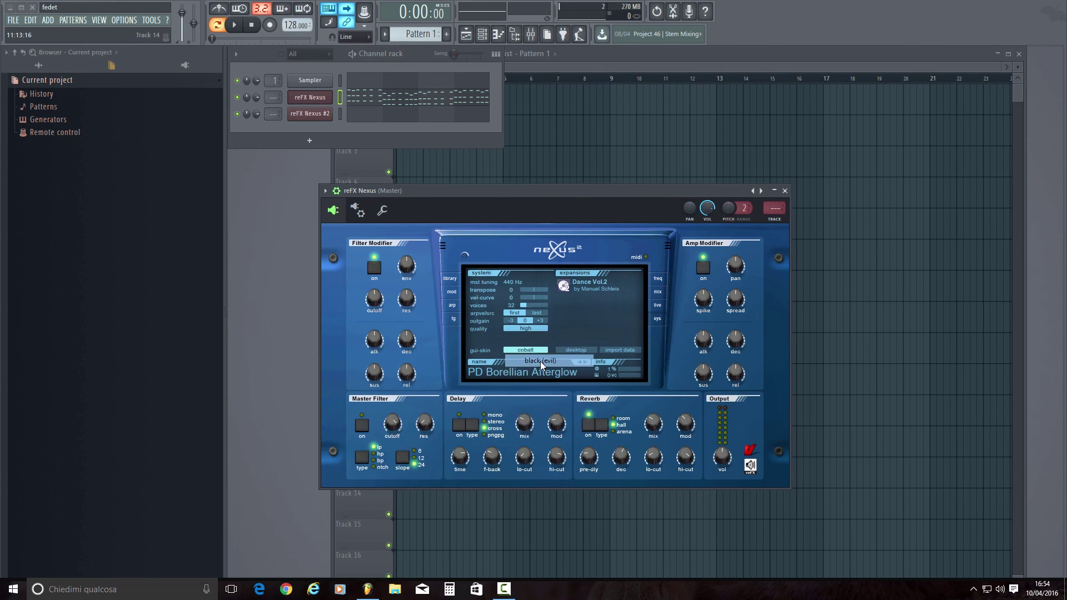
pyautogui.click(535, 353)
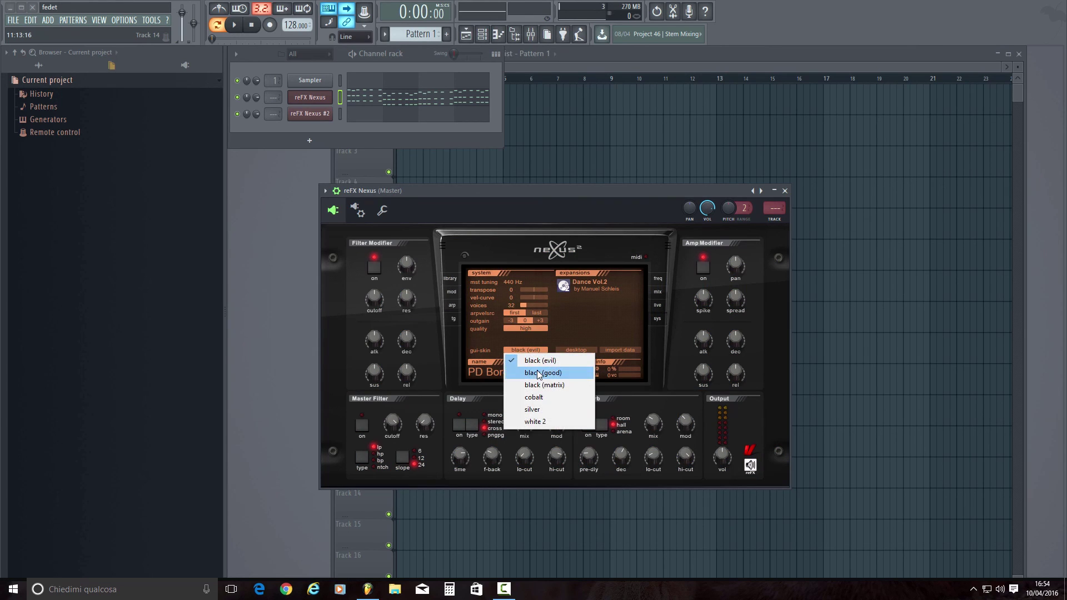
pyautogui.click(539, 374)
pyautogui.click(532, 351)
pyautogui.click(550, 341)
pyautogui.click(544, 350)
pyautogui.click(548, 400)
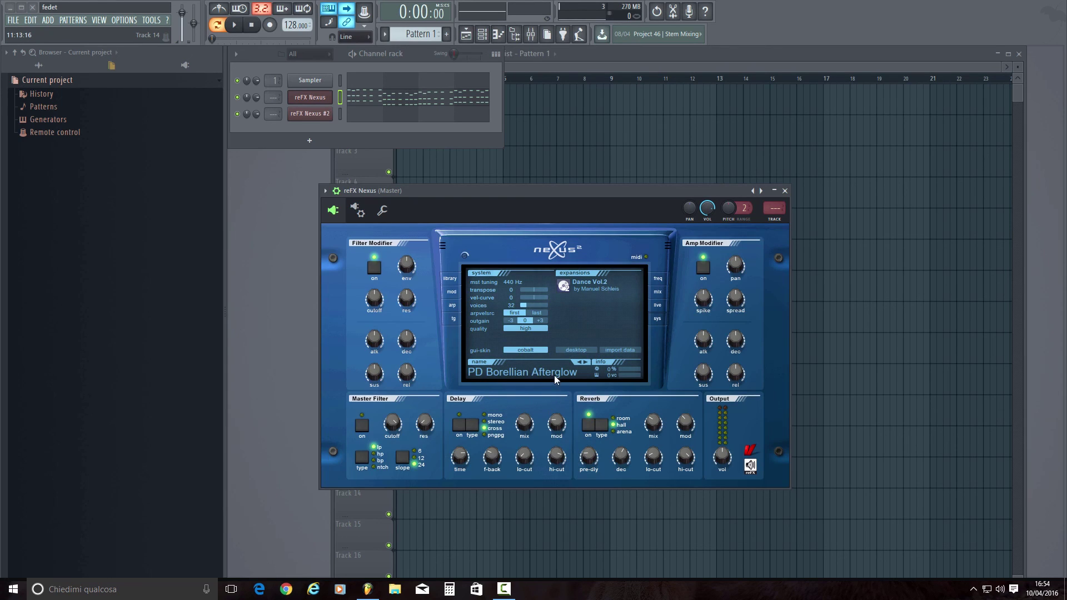
# Step: Return to the preset library and close the reFX Nexus window
pyautogui.click(450, 279)
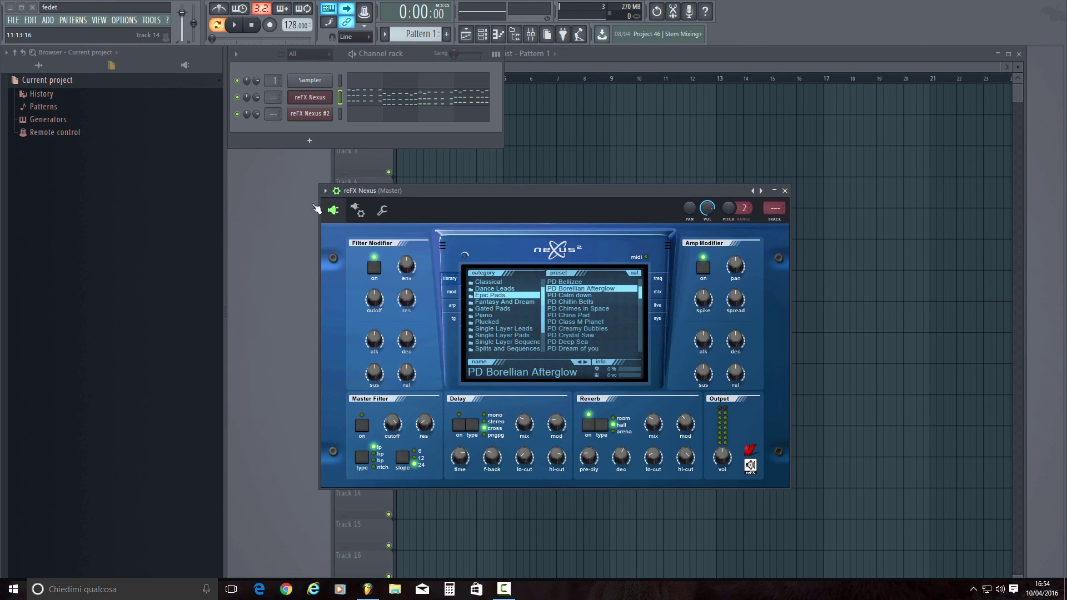
pyautogui.click(785, 191)
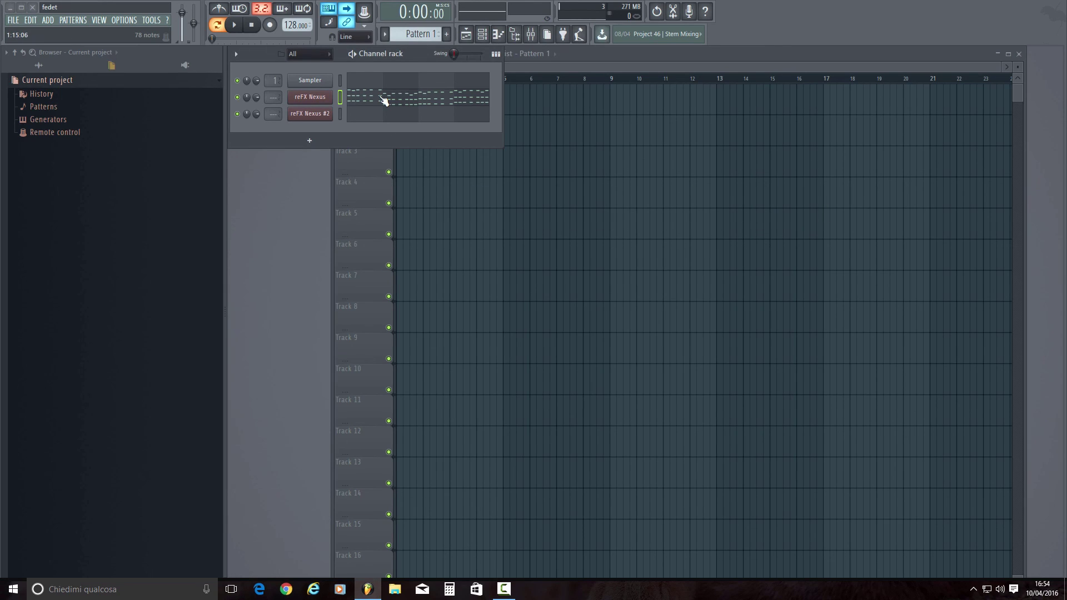